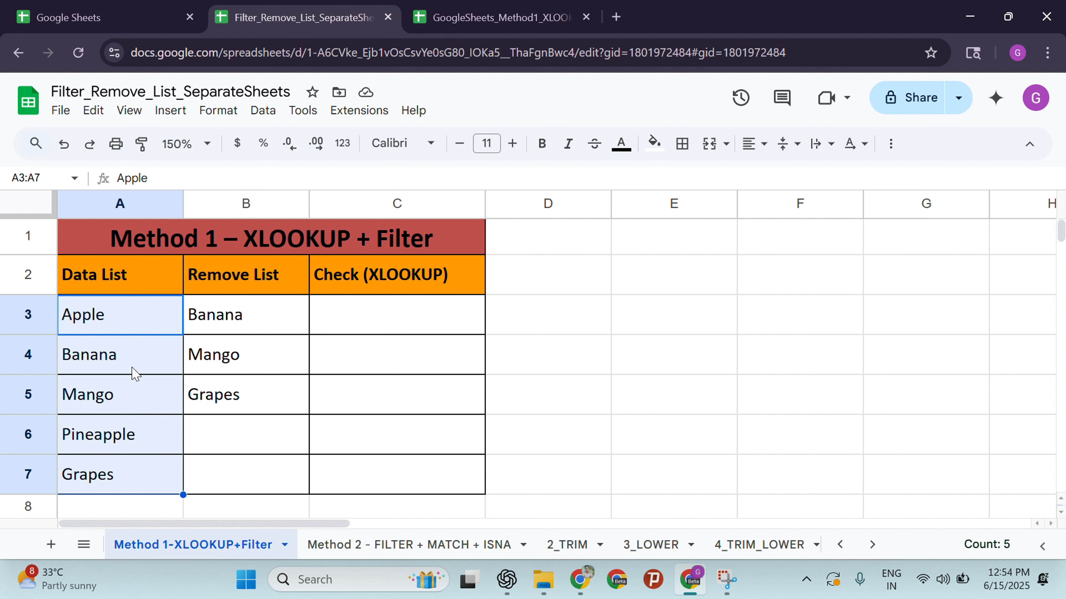
Compare the Data List entries in A3:A7 with the Remove List entries in B3:B5.
{"action": "left_click", "coordinate": [246, 329]}
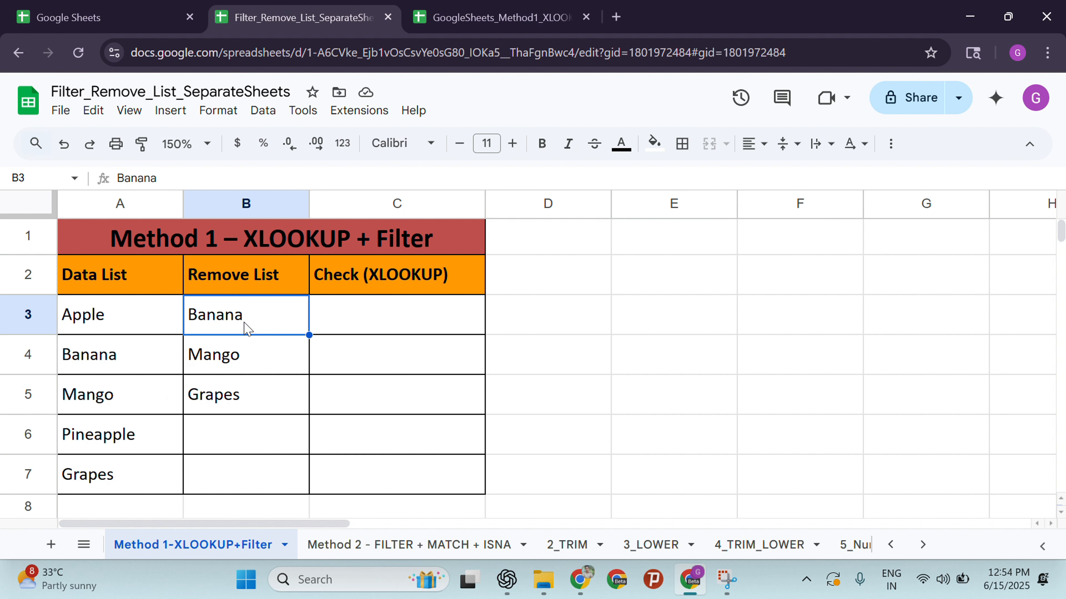
{"action": "left_click_drag", "start_coordinate": [251, 326], "coordinate": [251, 403]}
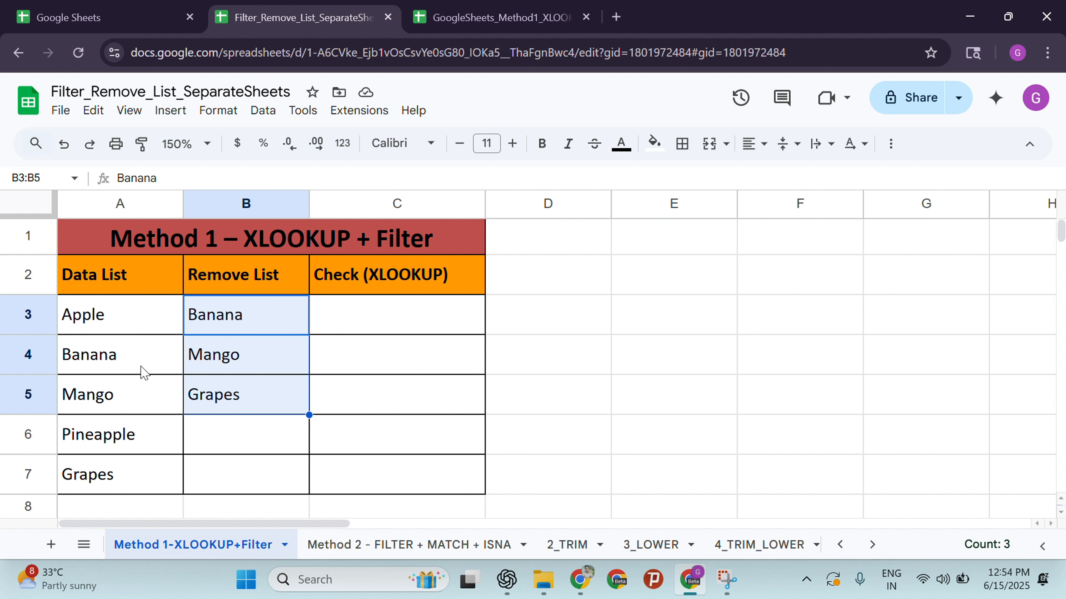
{"action": "left_click_drag", "start_coordinate": [126, 319], "coordinate": [124, 471]}
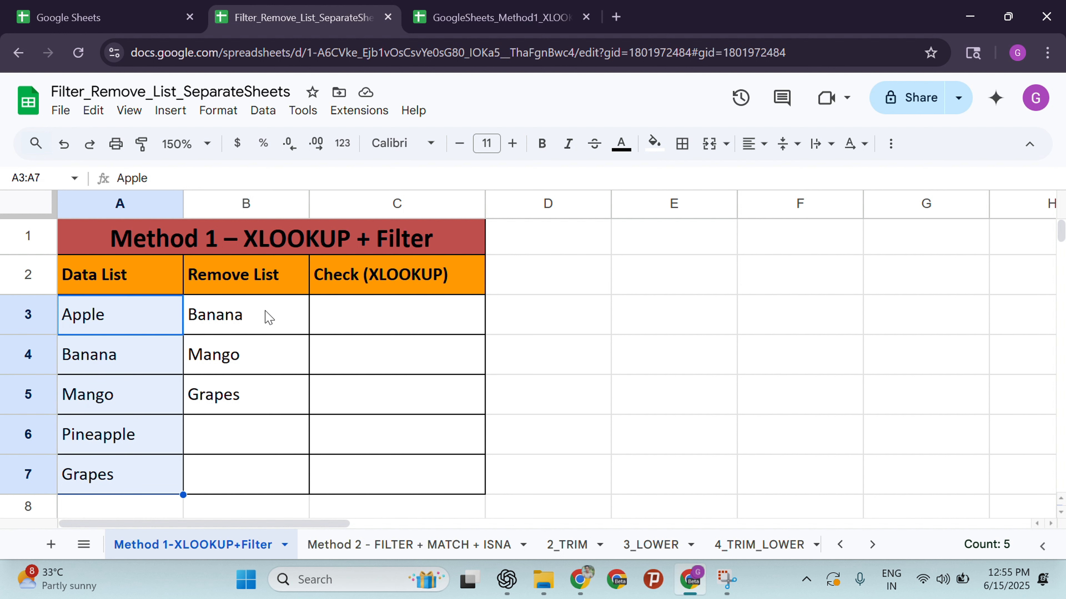
{"action": "left_click_drag", "start_coordinate": [269, 318], "coordinate": [259, 399]}
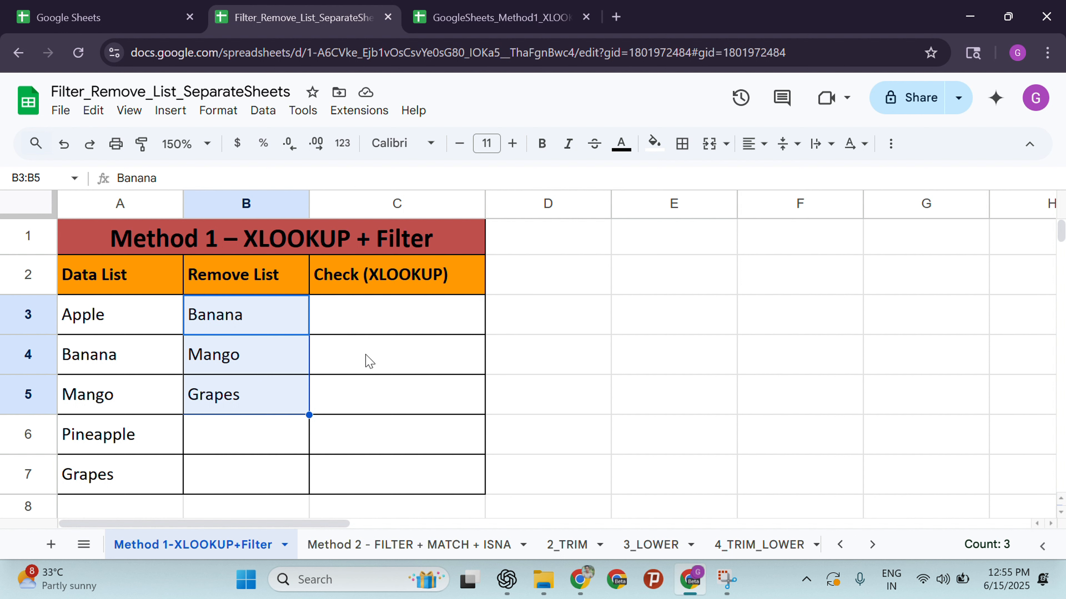
{"action": "left_click", "coordinate": [383, 323]}
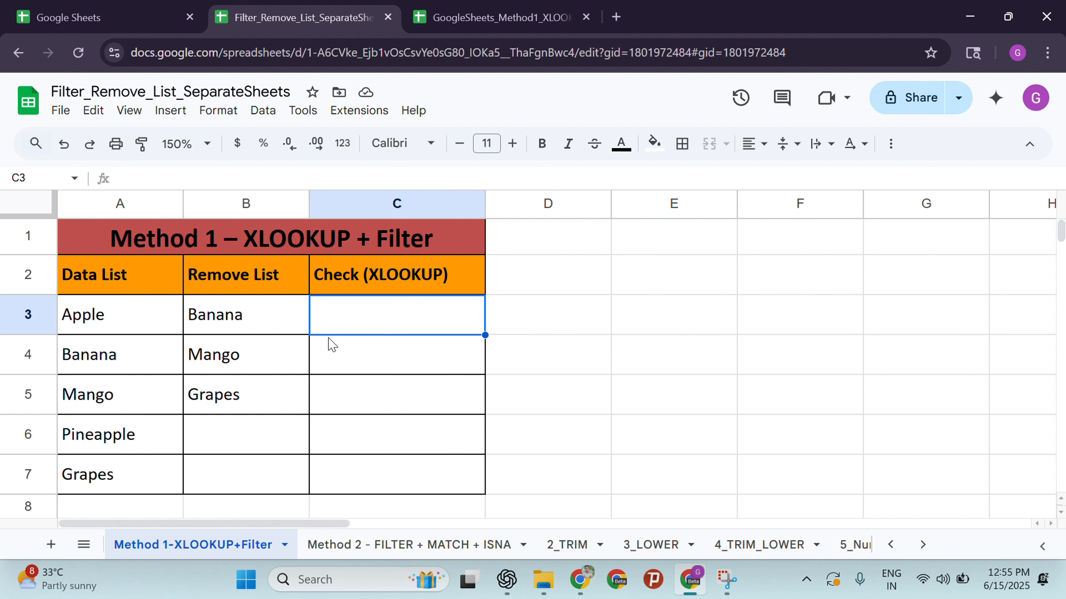
{"action": "left_click_drag", "start_coordinate": [151, 327], "coordinate": [155, 466]}
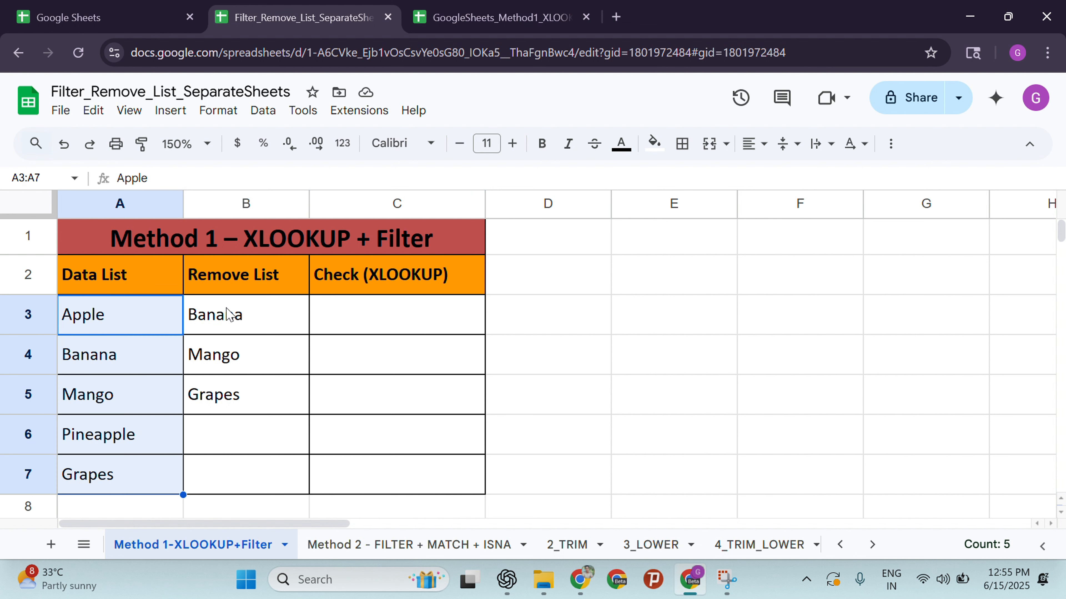
{"action": "left_click_drag", "start_coordinate": [230, 311], "coordinate": [235, 397]}
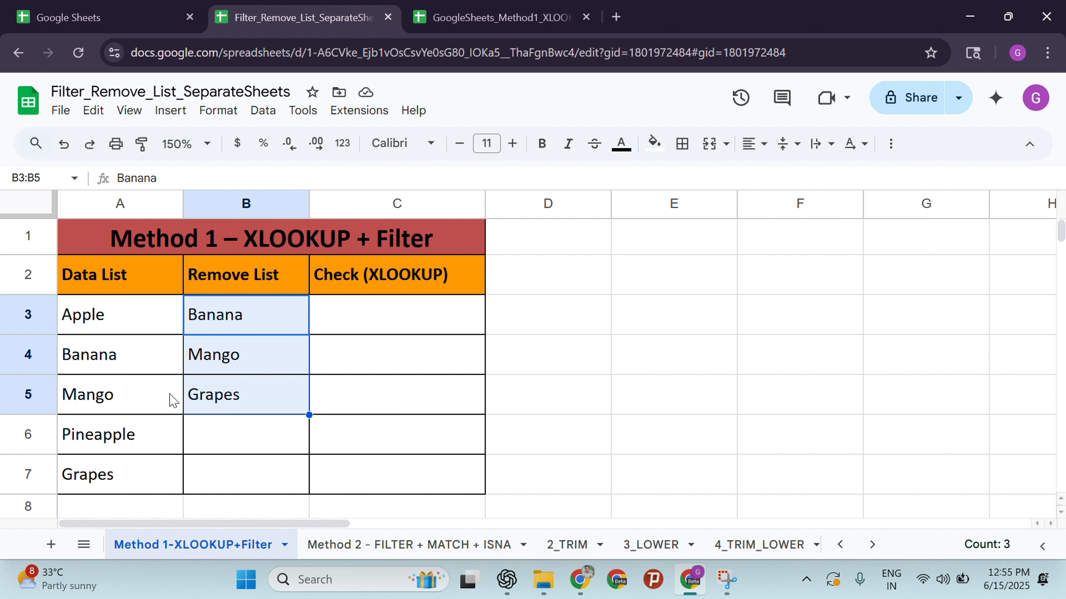
Start an XLOOKUP formula in C3 with B3 as the search key and A3:A7 as both the lookup and result range.
{"action": "left_click", "coordinate": [390, 326]}
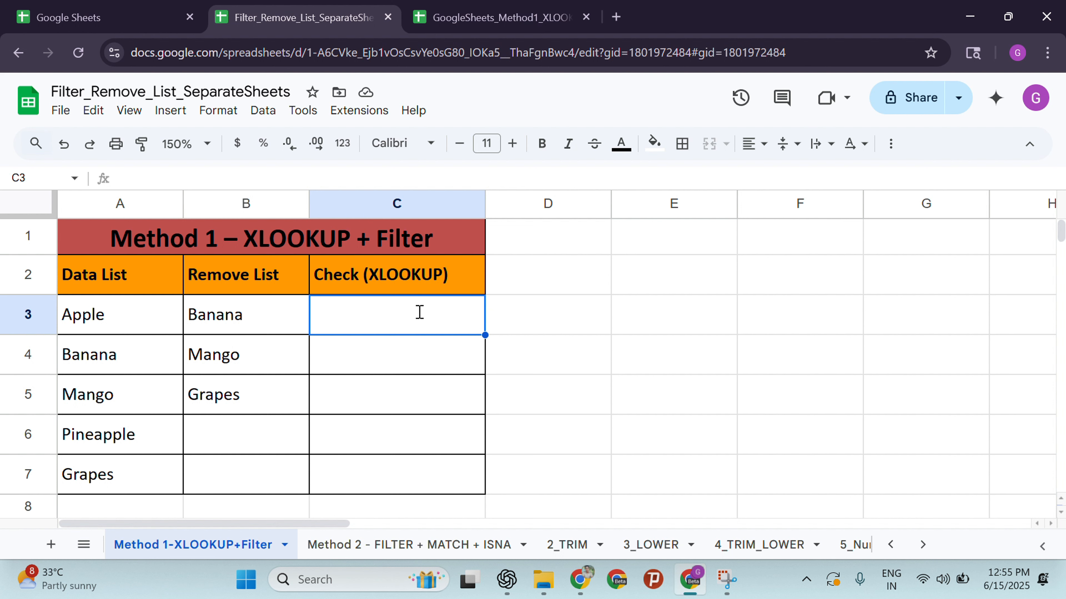
{"action": "type", "text": "=xloo"}
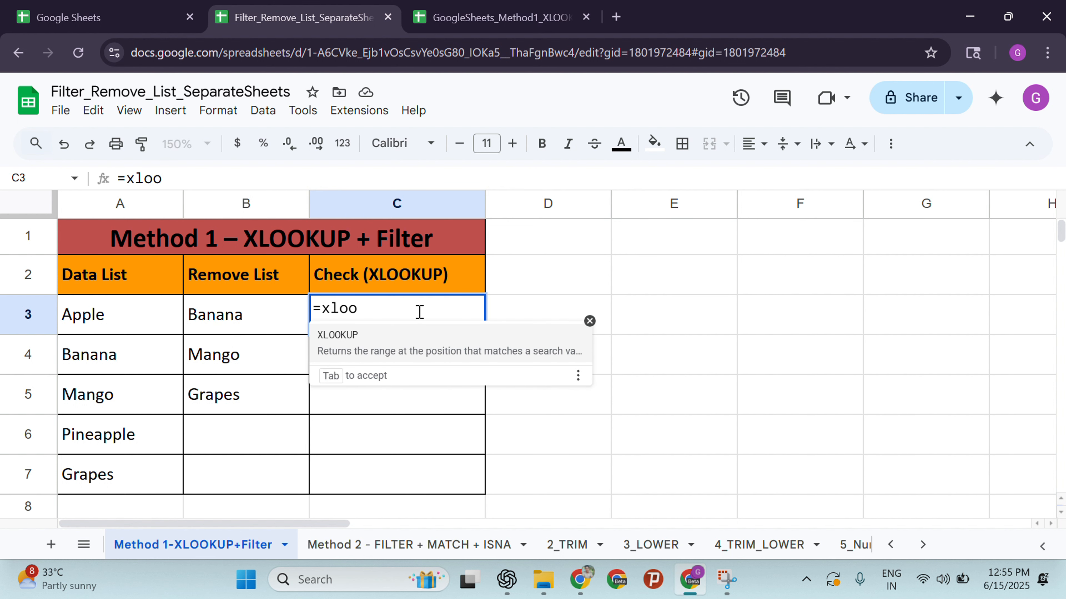
{"action": "left_click", "coordinate": [440, 350]}
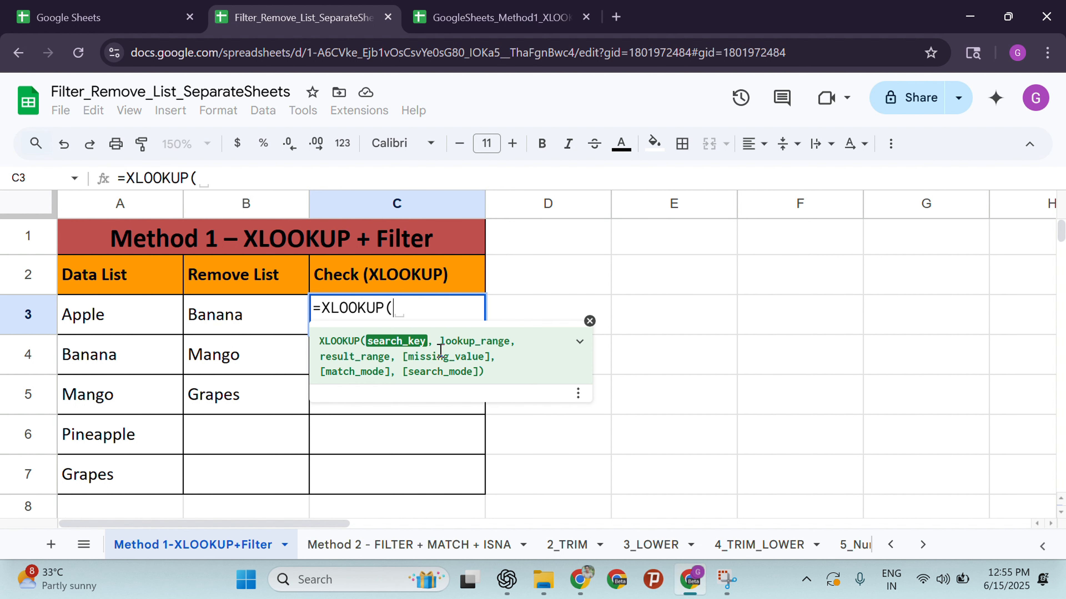
{"action": "left_click", "coordinate": [217, 315]}
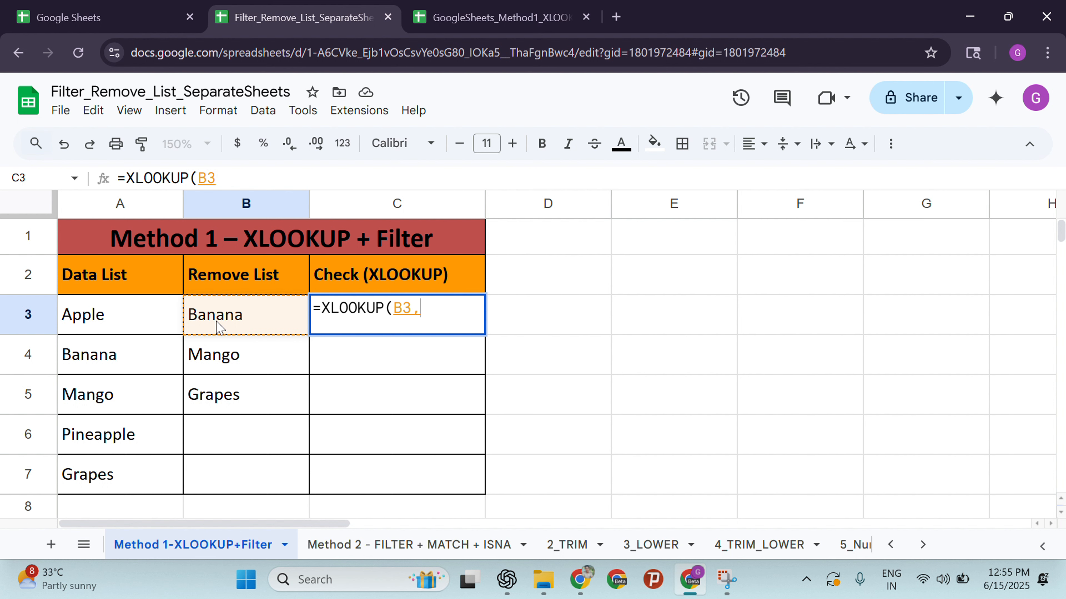
{"action": "type", "text": ","}
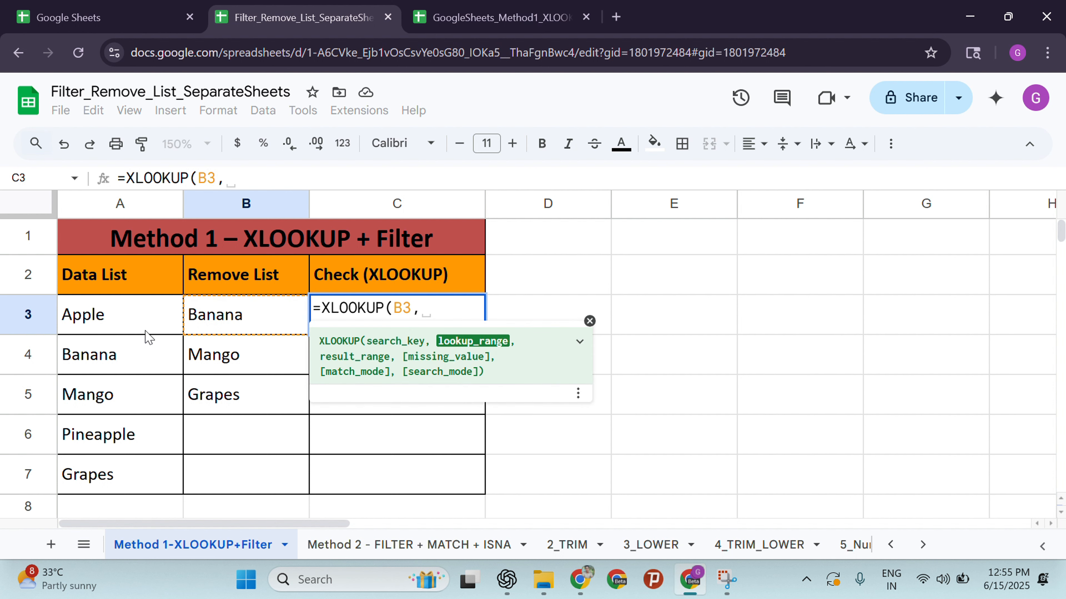
{"action": "left_click_drag", "start_coordinate": [127, 318], "coordinate": [126, 476]}
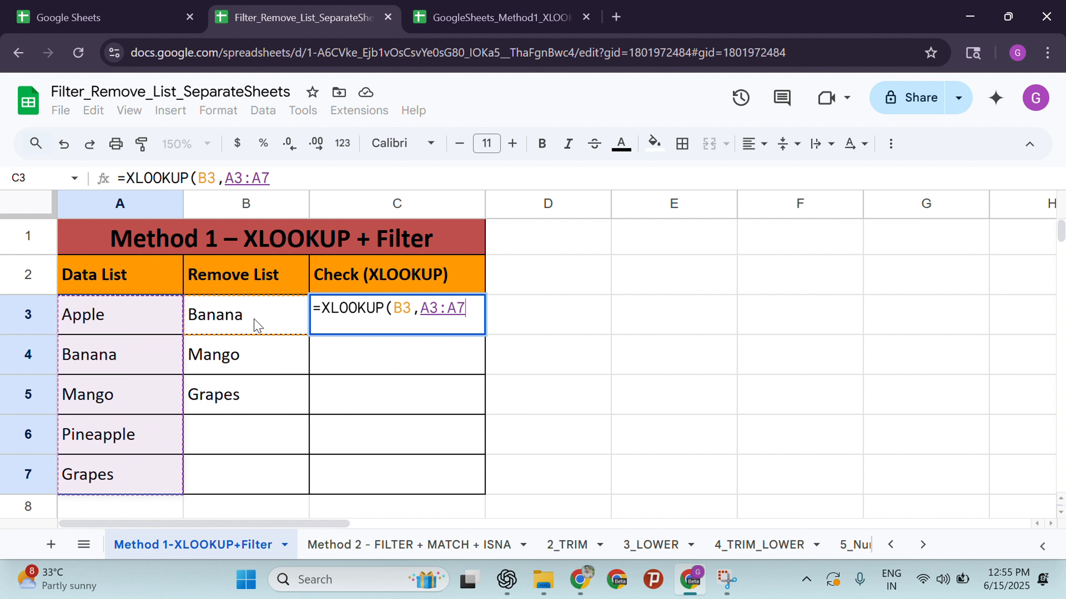
{"action": "type", "text": ","}
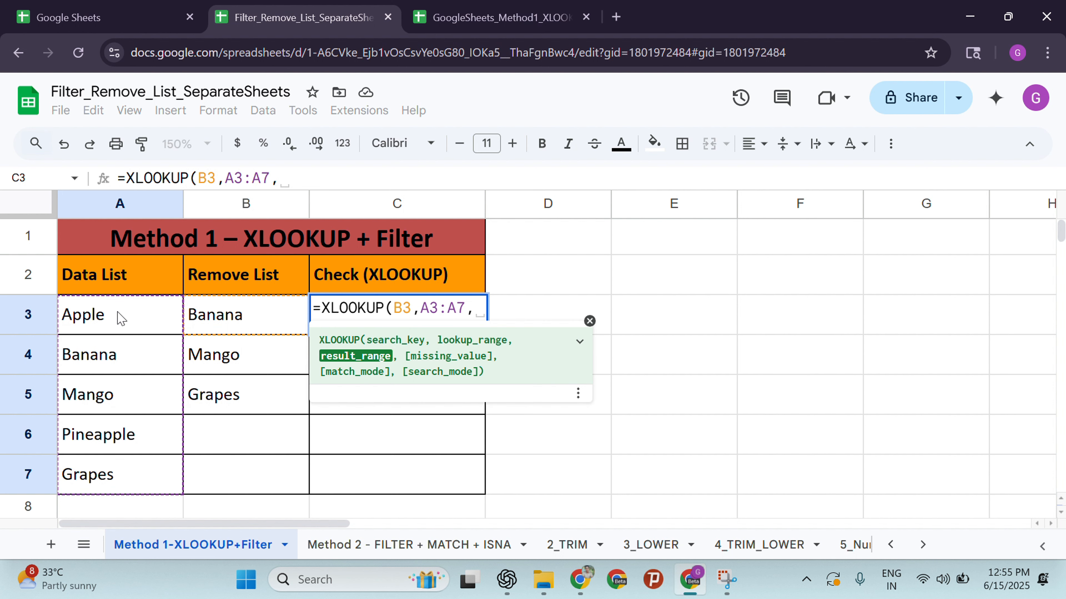
{"action": "left_click_drag", "start_coordinate": [118, 318], "coordinate": [122, 486]}
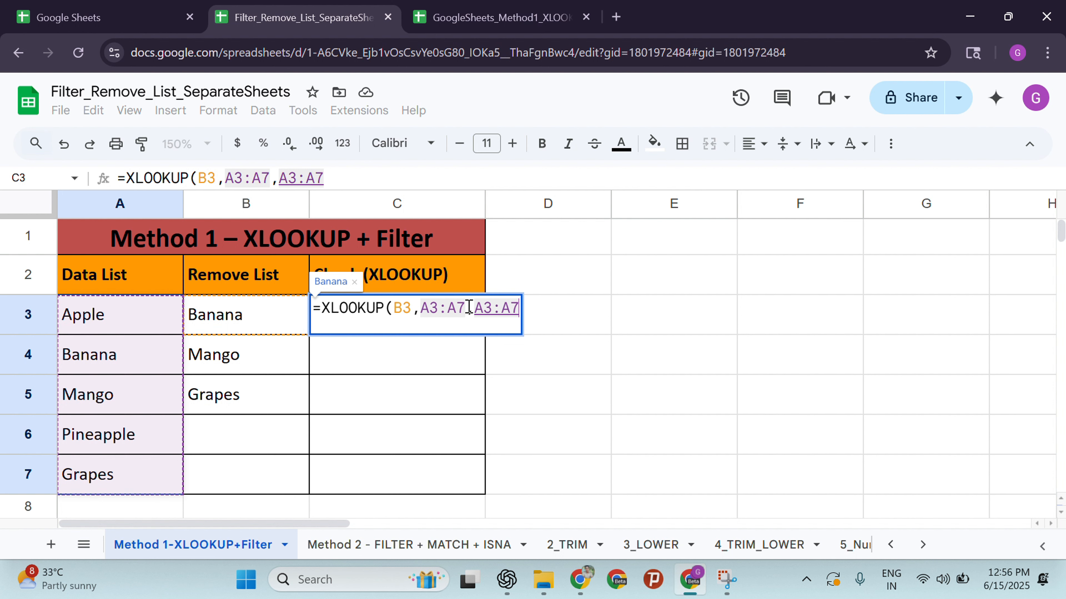
Make both ranges in the C3 formula absolute as $A$3:$A$7, and fill the formula down to C7 with the suggested autofill.
{"action": "left_click_drag", "start_coordinate": [465, 309], "coordinate": [421, 308]}
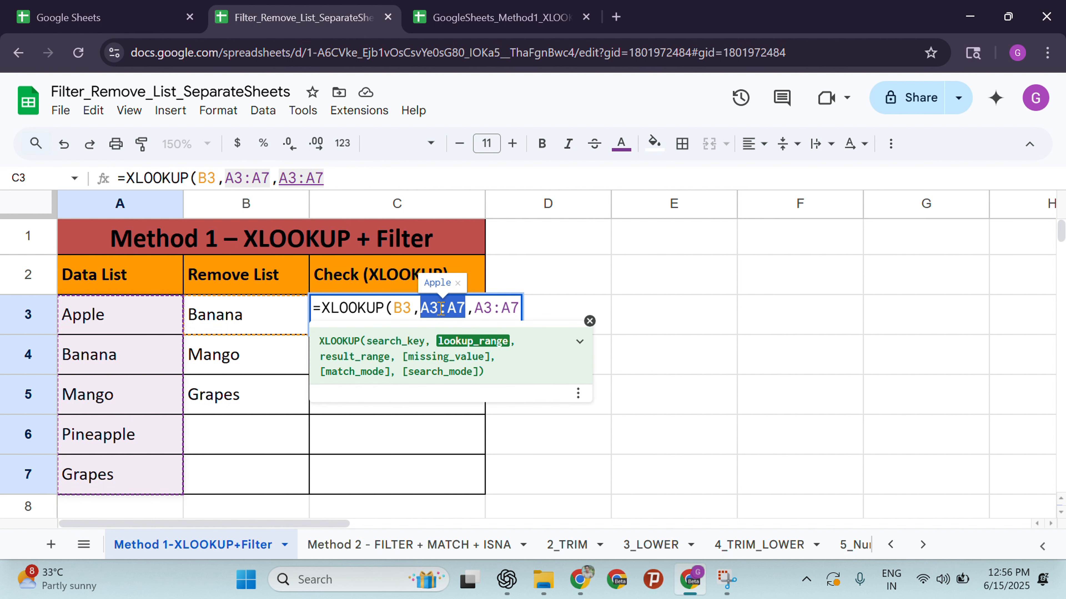
{"action": "key", "text": "F4"}
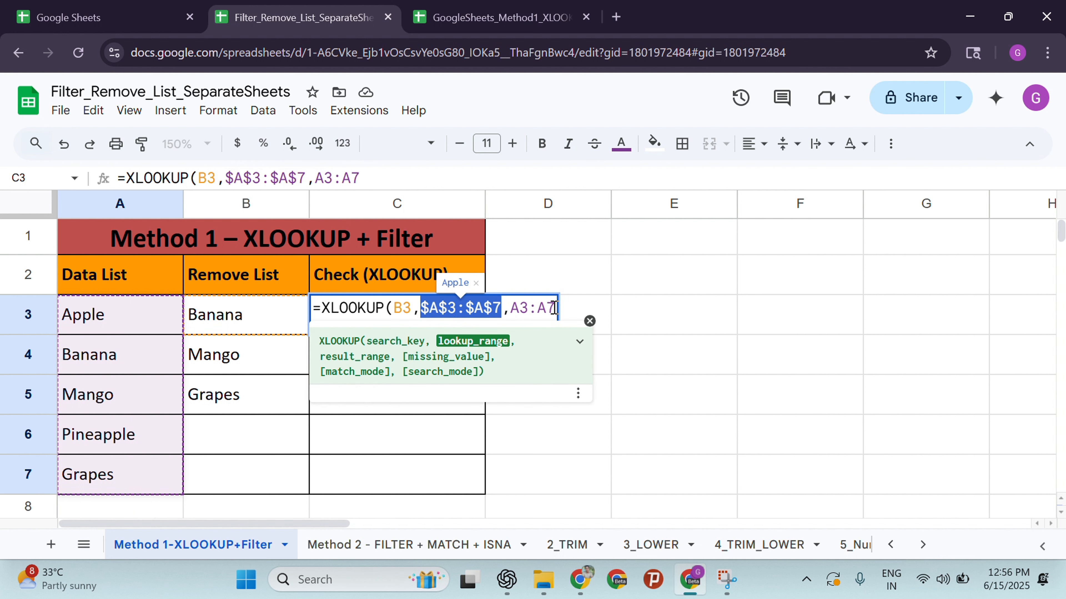
{"action": "left_click_drag", "start_coordinate": [554, 309], "coordinate": [510, 309]}
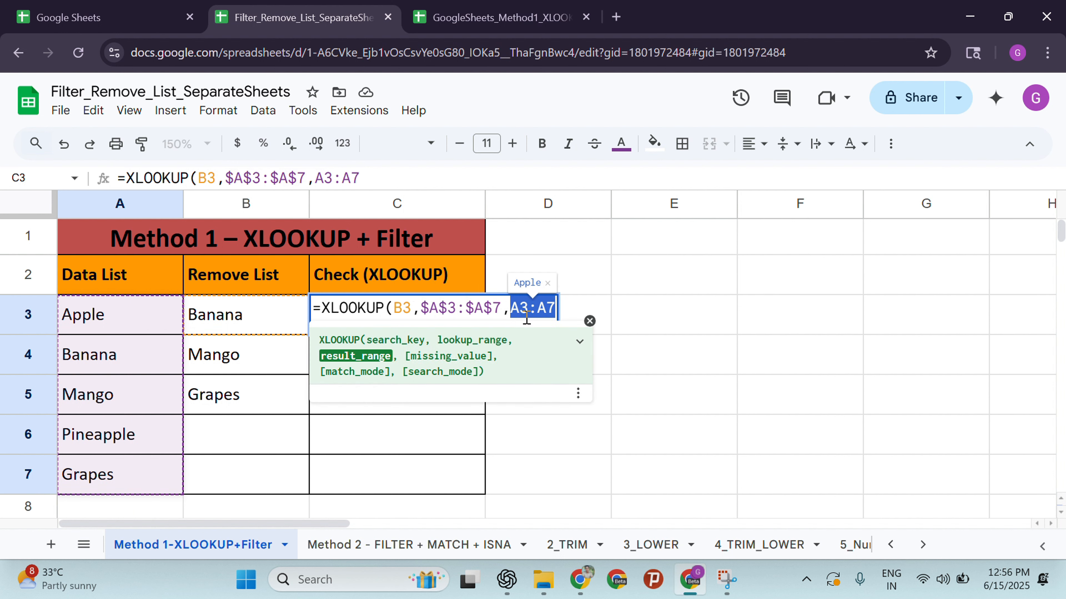
{"action": "key", "text": "F4"}
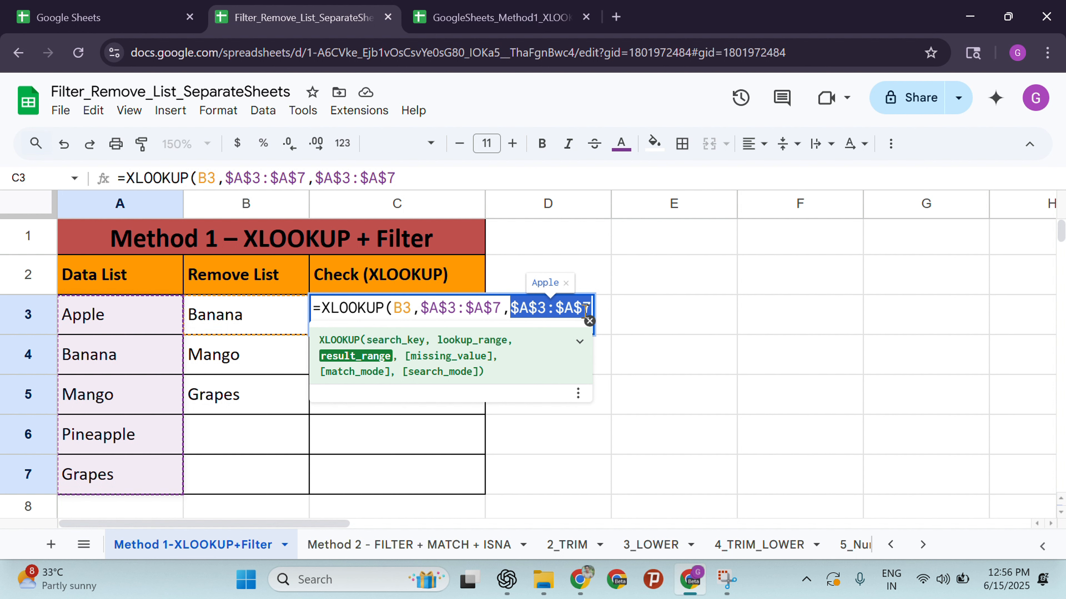
{"action": "key", "text": "Return"}
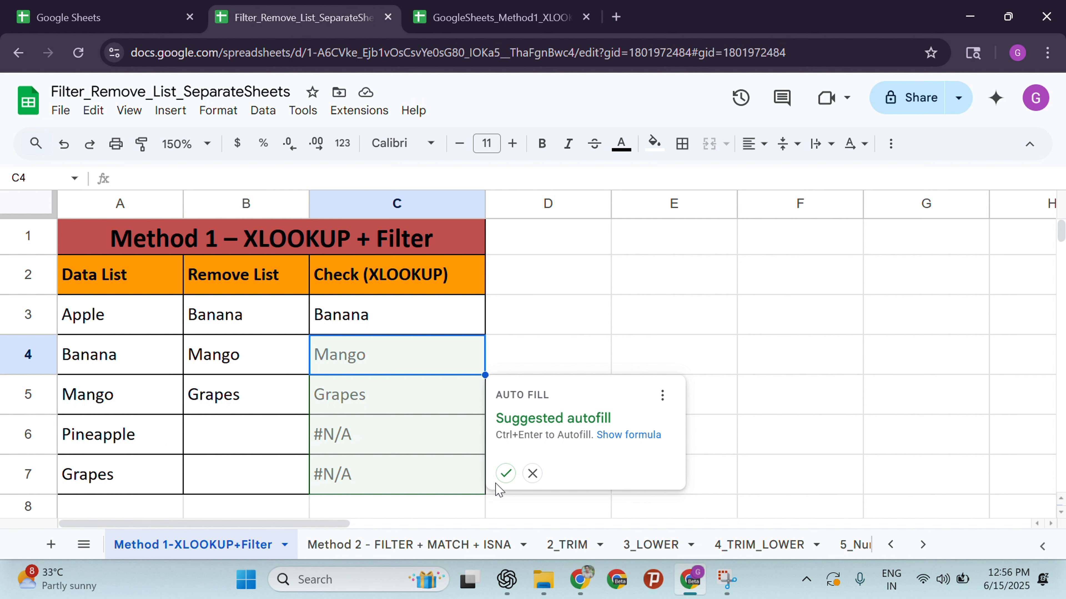
{"action": "left_click", "coordinate": [505, 473]}
{"action": "left_click", "coordinate": [547, 315]}
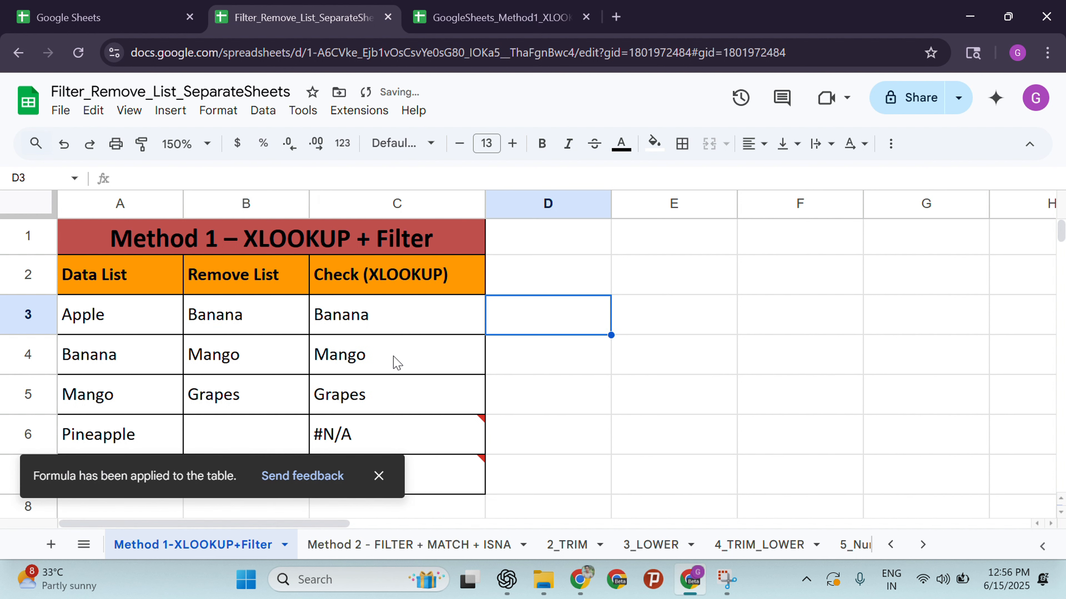
Check the XLOOKUP results in column C row by row against the Data List and Remove List entries.
{"action": "left_click", "coordinate": [388, 426]}
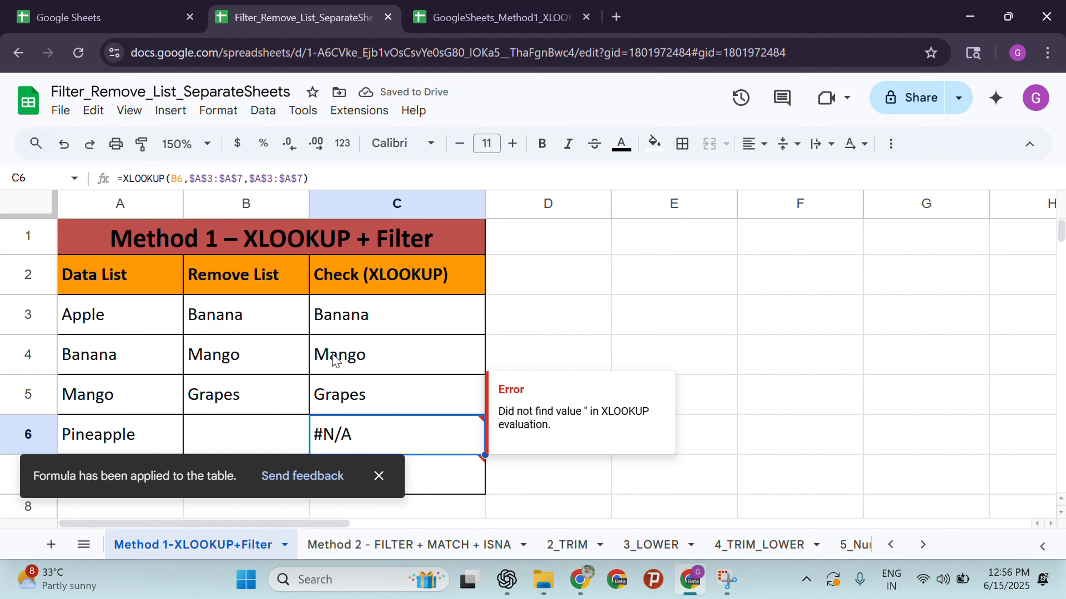
{"action": "left_click", "coordinate": [334, 332]}
{"action": "left_click", "coordinate": [139, 321]}
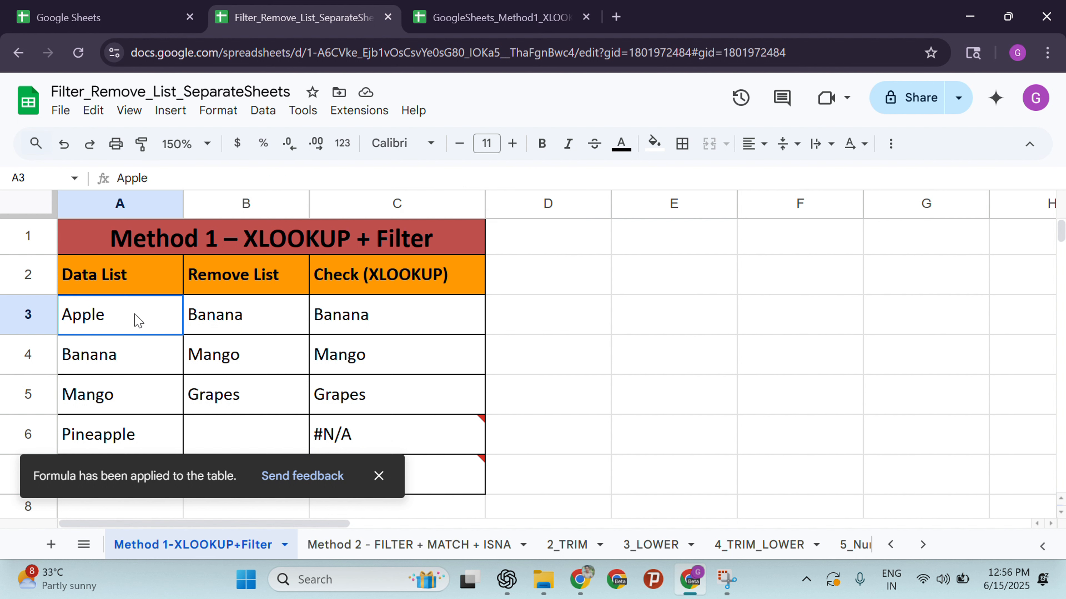
{"action": "left_click_drag", "start_coordinate": [139, 321], "coordinate": [136, 466]}
{"action": "left_click", "coordinate": [202, 312]}
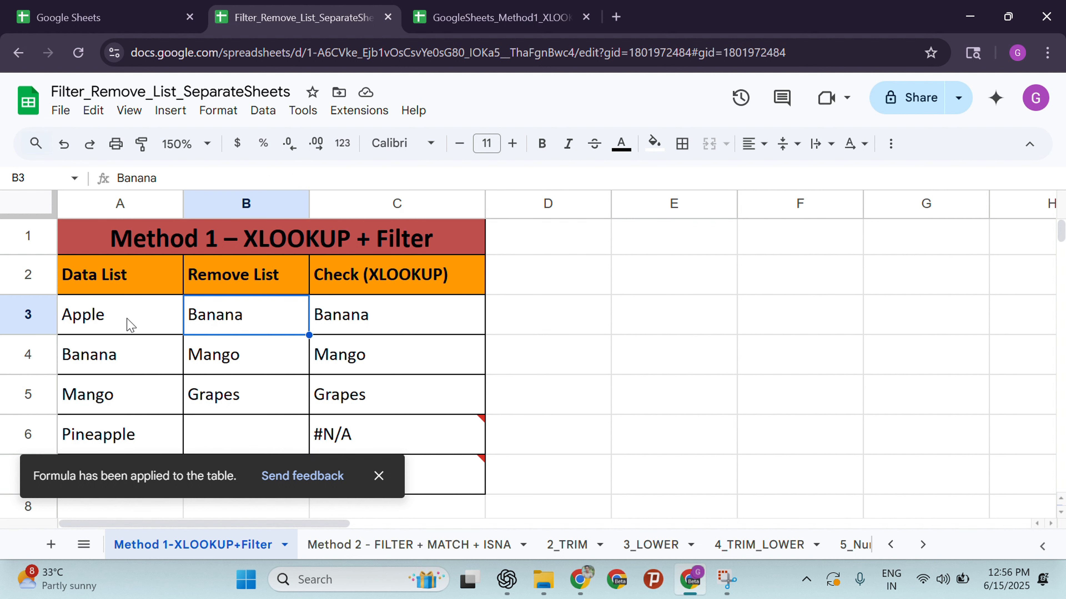
{"action": "left_click", "coordinate": [380, 320]}
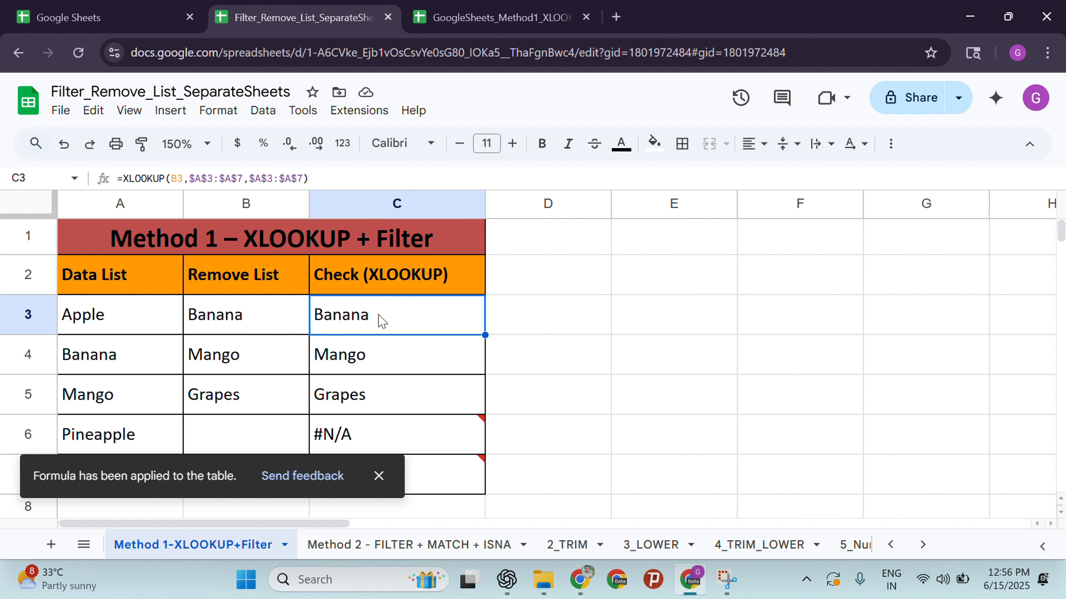
{"action": "left_click", "coordinate": [285, 352]}
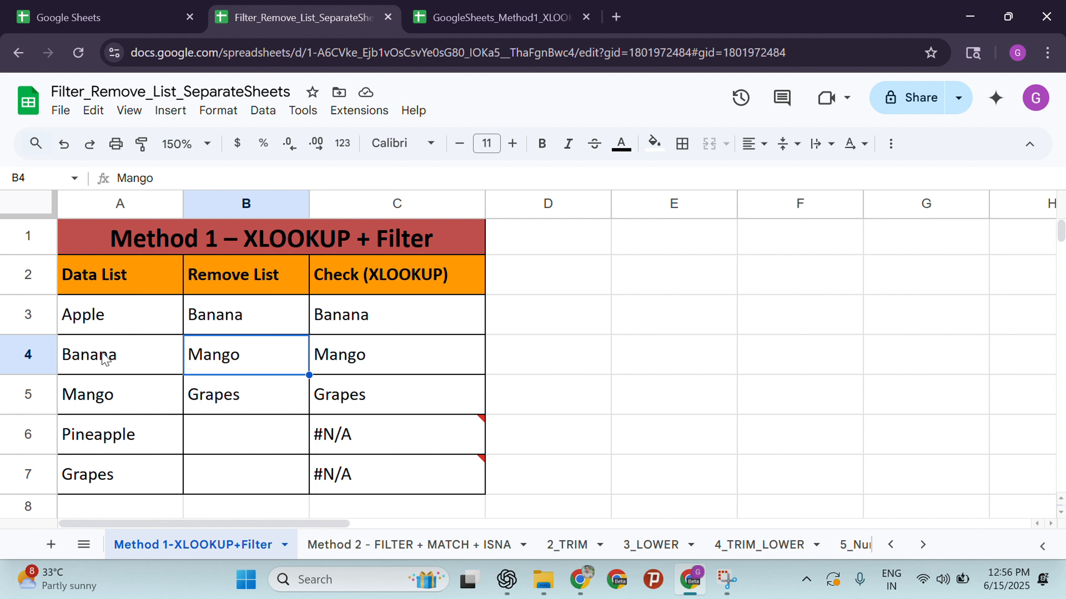
{"action": "left_click", "coordinate": [108, 395]}
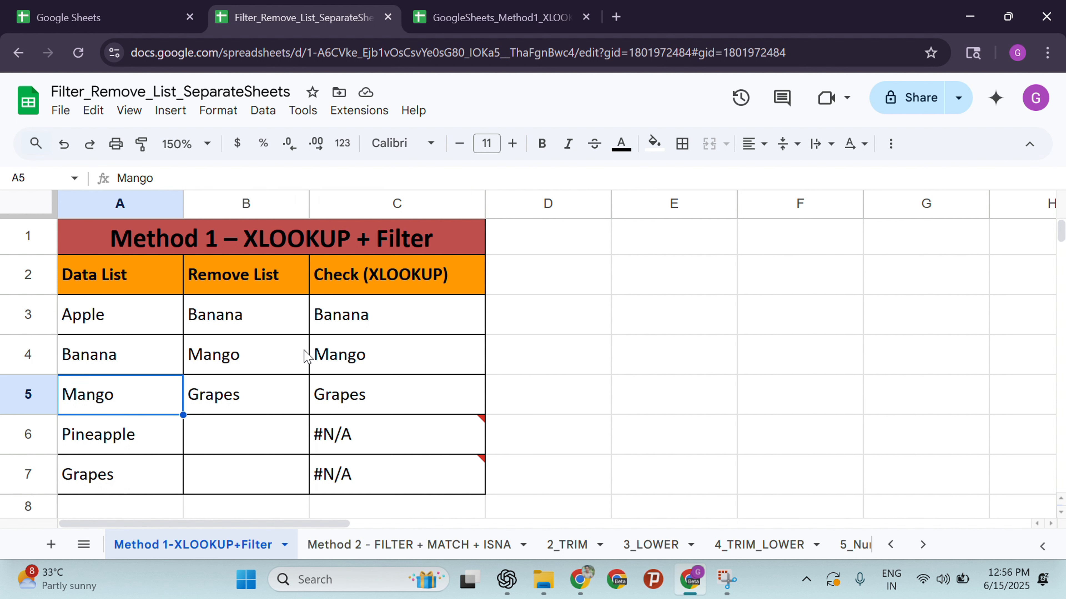
{"action": "left_click", "coordinate": [355, 350]}
{"action": "left_click", "coordinate": [229, 396]}
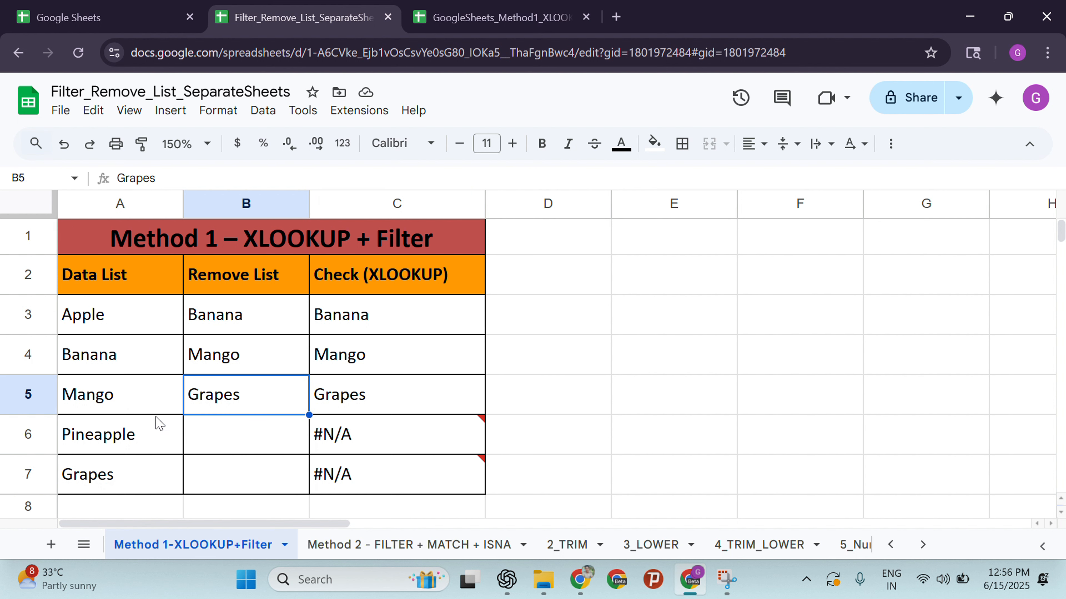
{"action": "left_click", "coordinate": [402, 397]}
{"action": "left_click", "coordinate": [129, 444]}
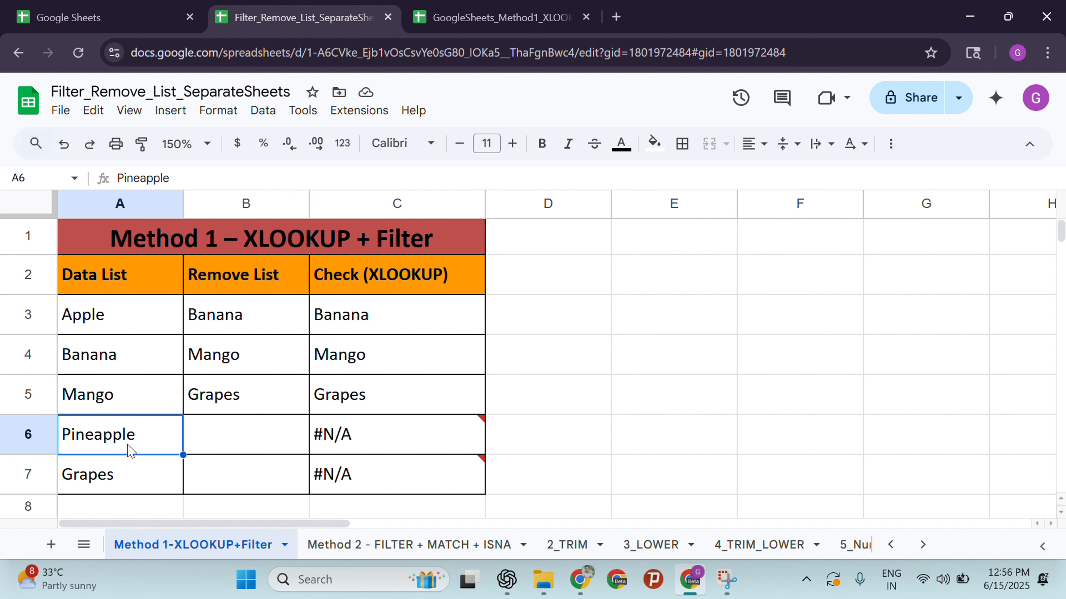
{"action": "left_click", "coordinate": [126, 490]}
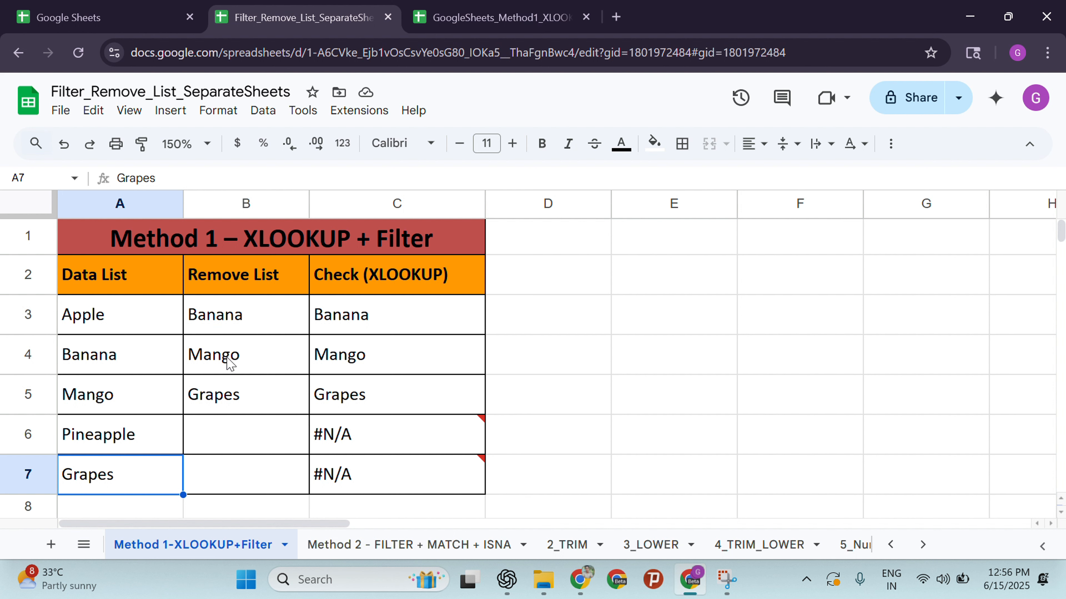
{"action": "left_click", "coordinate": [383, 445]}
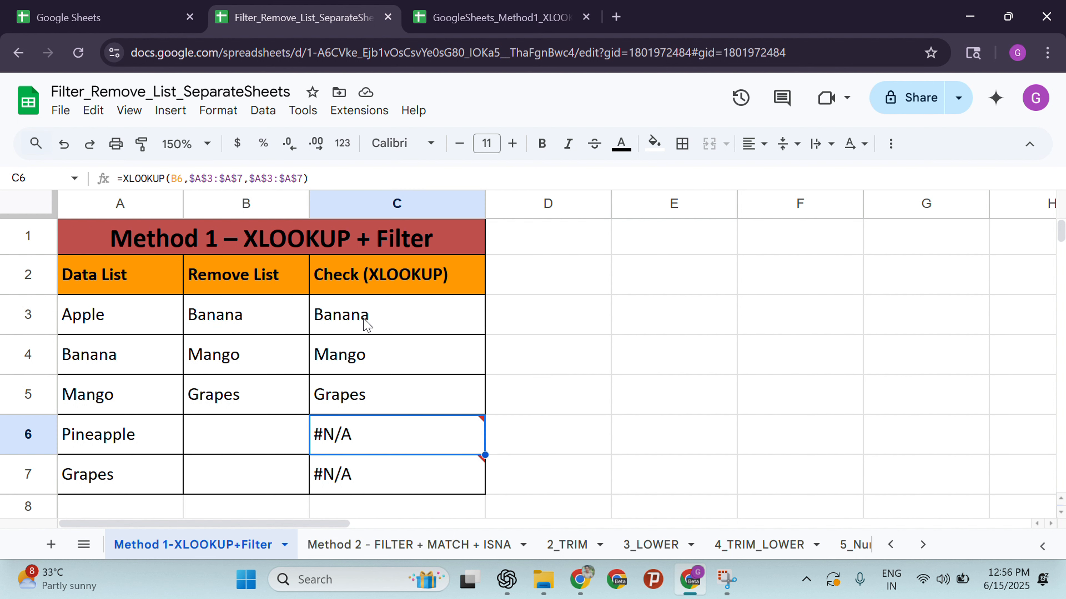
Create a filter on header row 2 of the Method 1 table.
{"action": "left_click", "coordinate": [30, 275]}
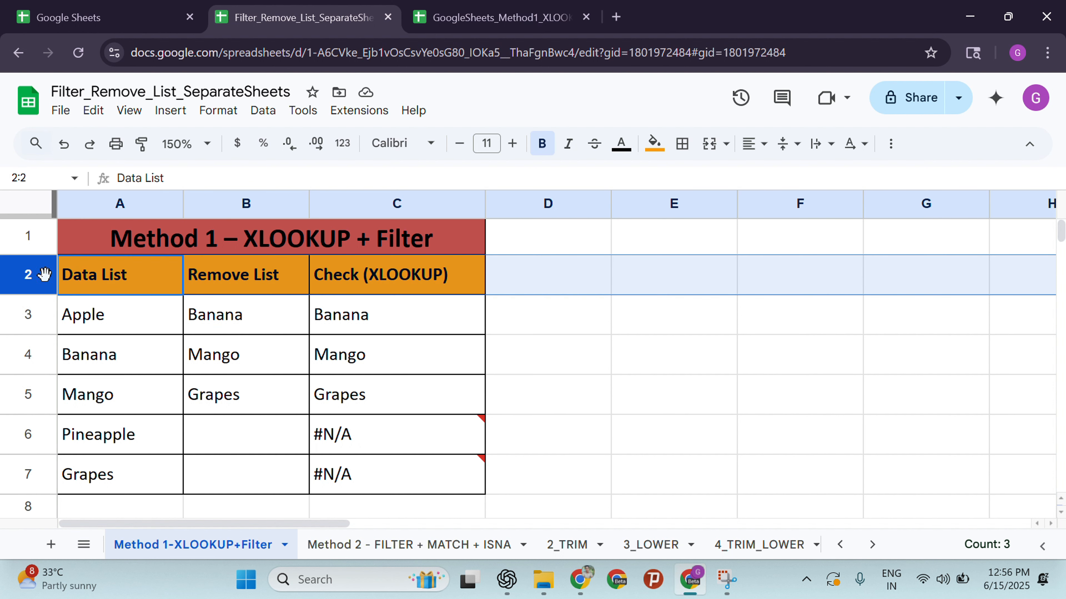
{"action": "left_click", "coordinate": [890, 143]}
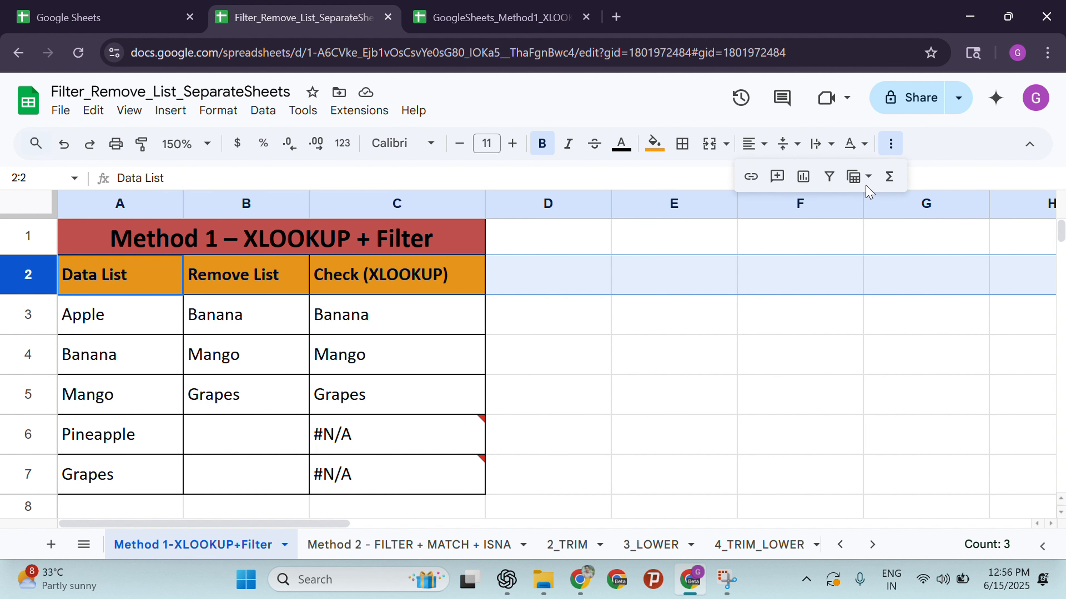
{"action": "left_click", "coordinate": [828, 176]}
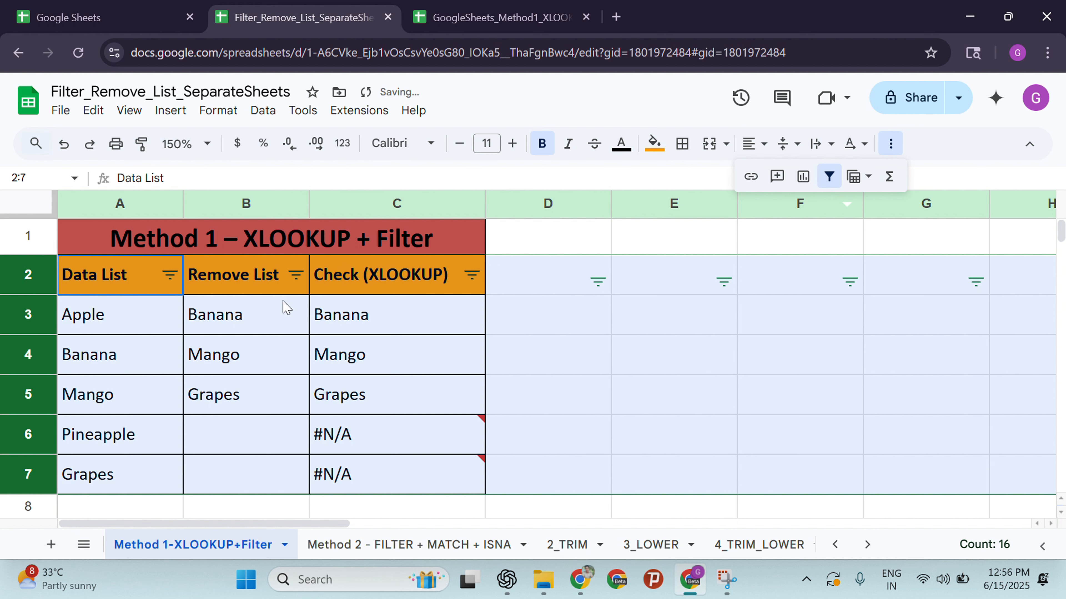
Filter the Check (XLOOKUP) column by values so that only #N/A rows are shown.
{"action": "left_click", "coordinate": [470, 275]}
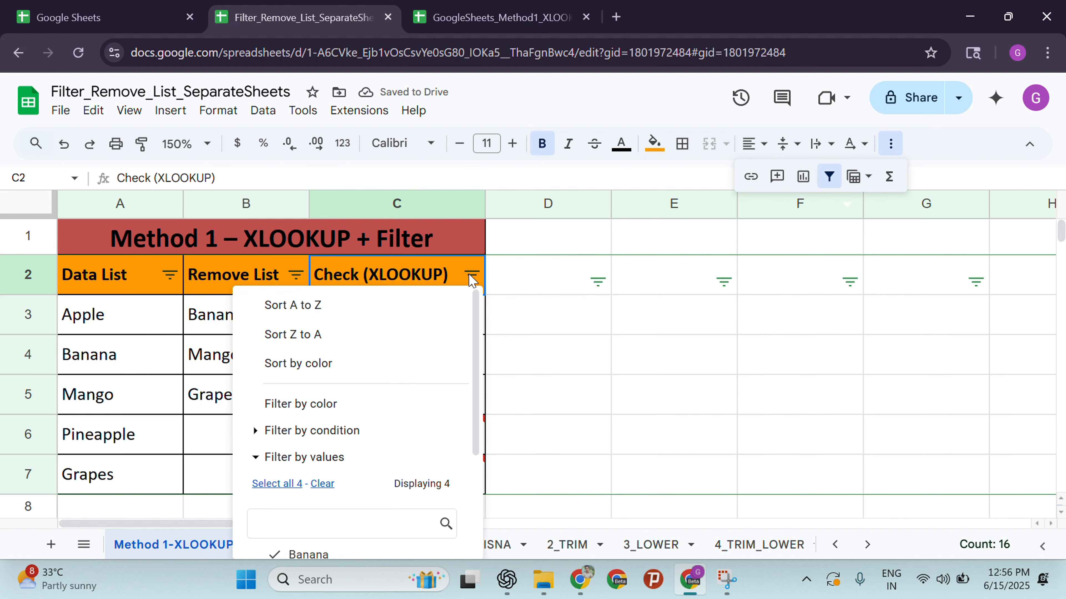
{"action": "scroll", "coordinate": [314, 462], "scroll_direction": "down", "scroll_amount": 3}
{"action": "scroll", "coordinate": [313, 466], "scroll_direction": "down", "scroll_amount": 1}
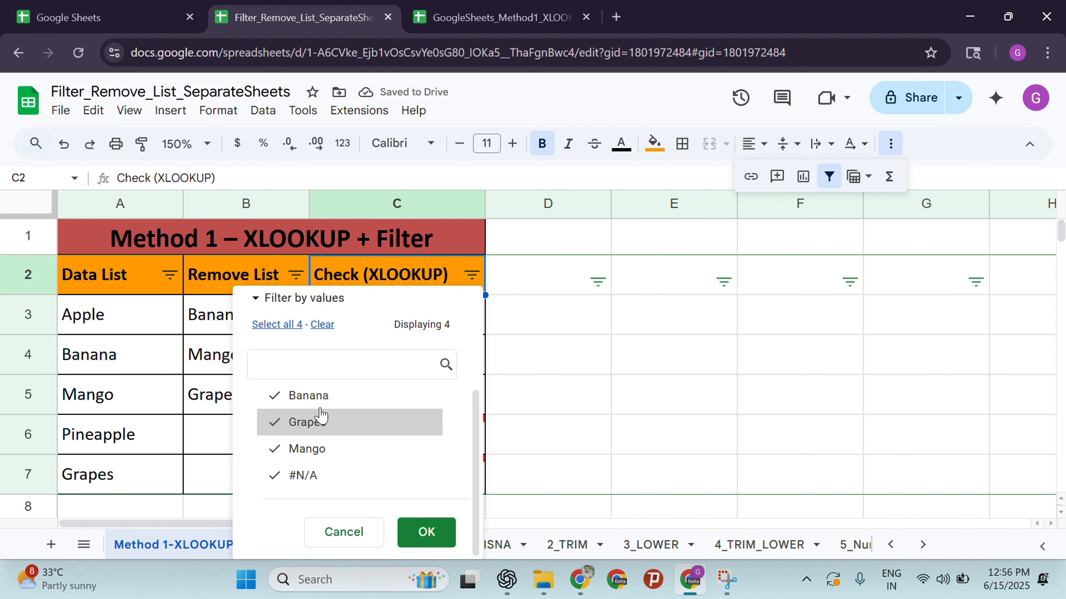
{"action": "left_click", "coordinate": [322, 325]}
{"action": "left_click", "coordinate": [286, 474]}
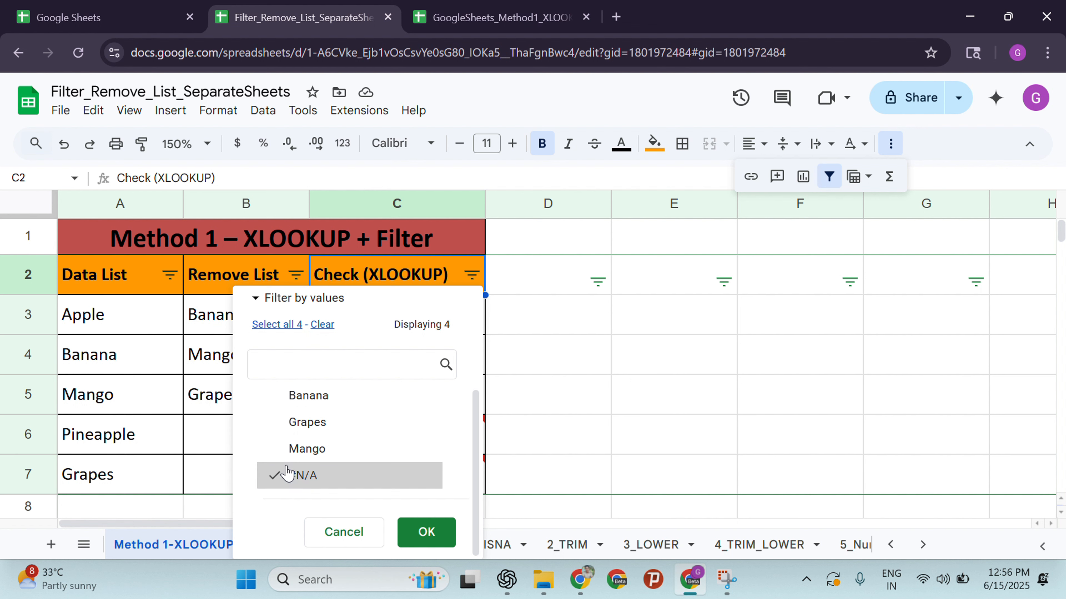
{"action": "left_click", "coordinate": [426, 531]}
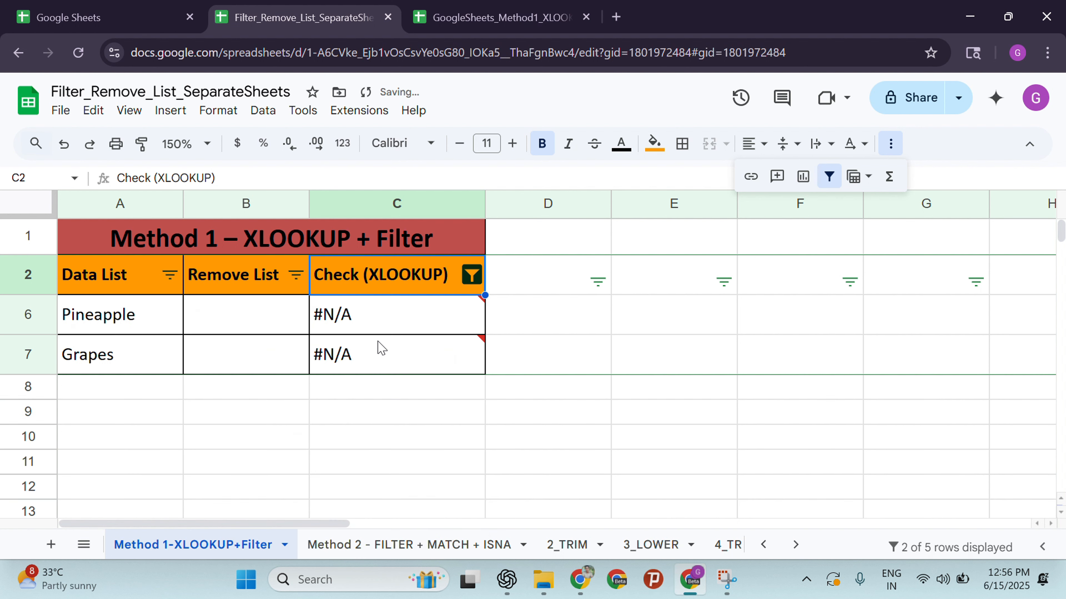
Examine the Data List items and XLOOKUP errors in the rows left by the filter.
{"action": "mouse_move", "coordinate": [357, 331]}
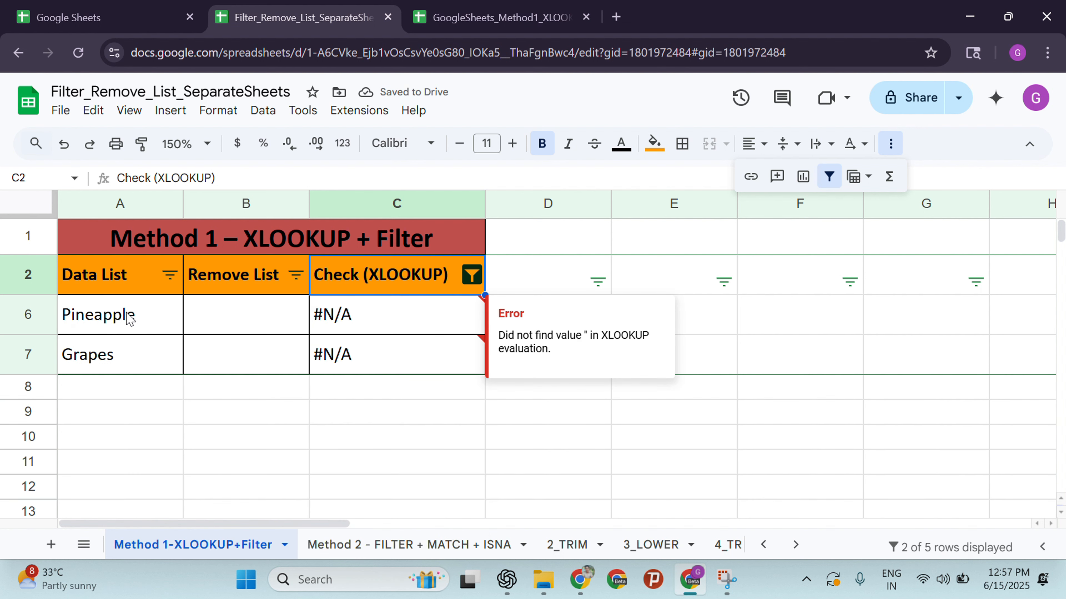
{"action": "left_click_drag", "start_coordinate": [130, 315], "coordinate": [134, 361]}
{"action": "left_click", "coordinate": [139, 413]}
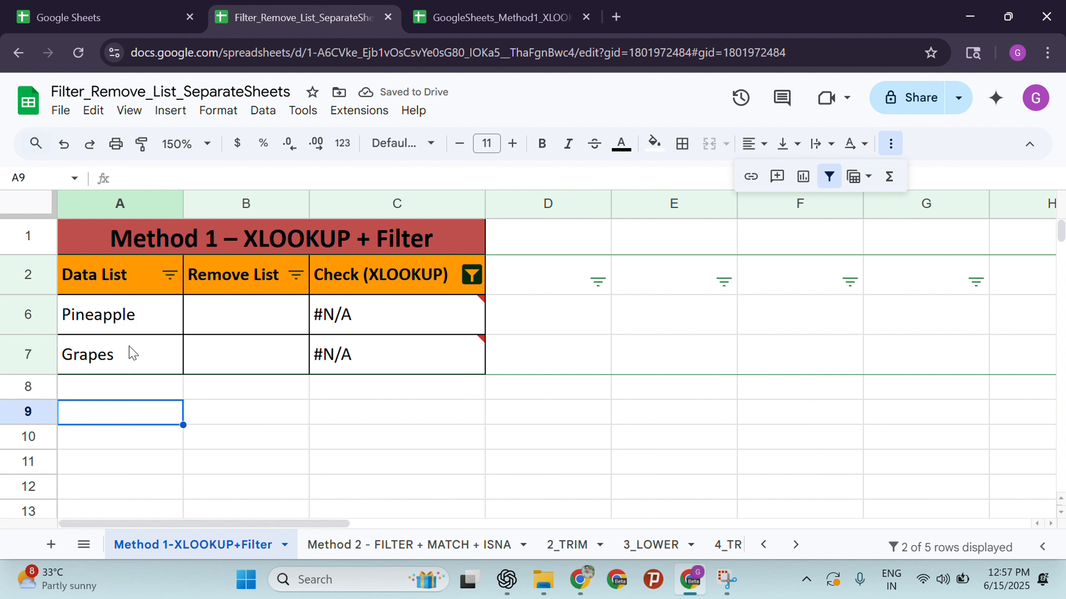
{"action": "left_click_drag", "start_coordinate": [130, 319], "coordinate": [126, 369]}
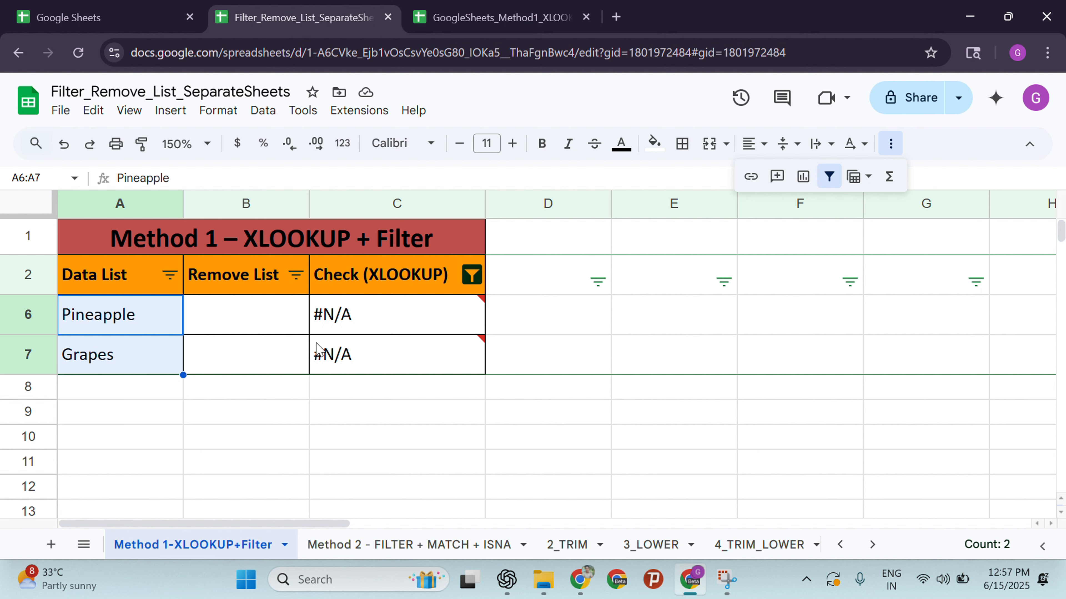
On the Method 2 - FILTER + MATCH + ISNA sheet, start a FILTER formula in C3 with A3:A7 as the range.
{"action": "left_click", "coordinate": [399, 547]}
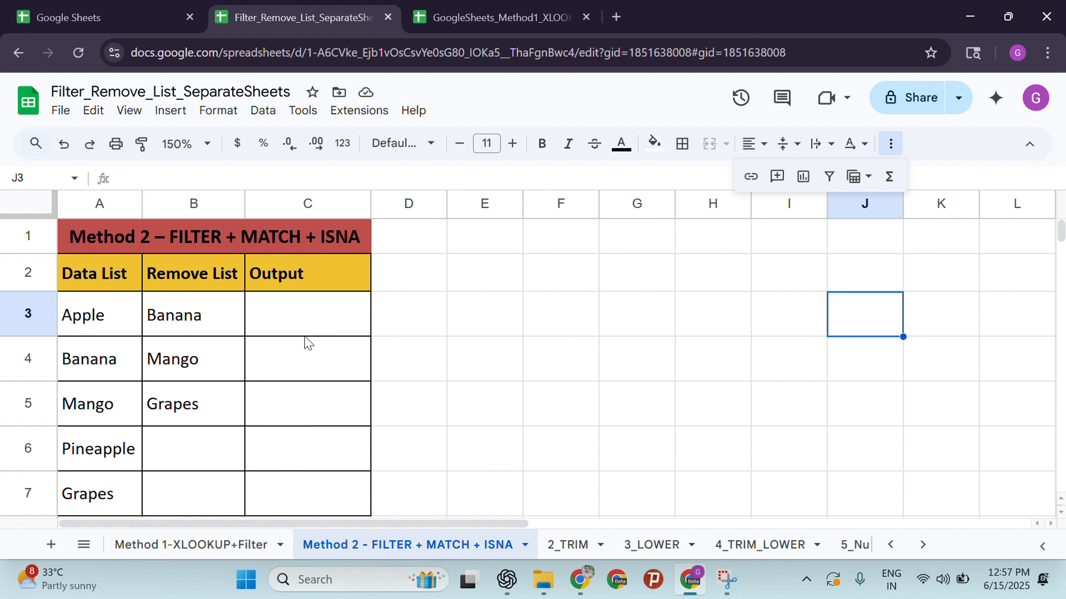
{"action": "left_click", "coordinate": [308, 318]}
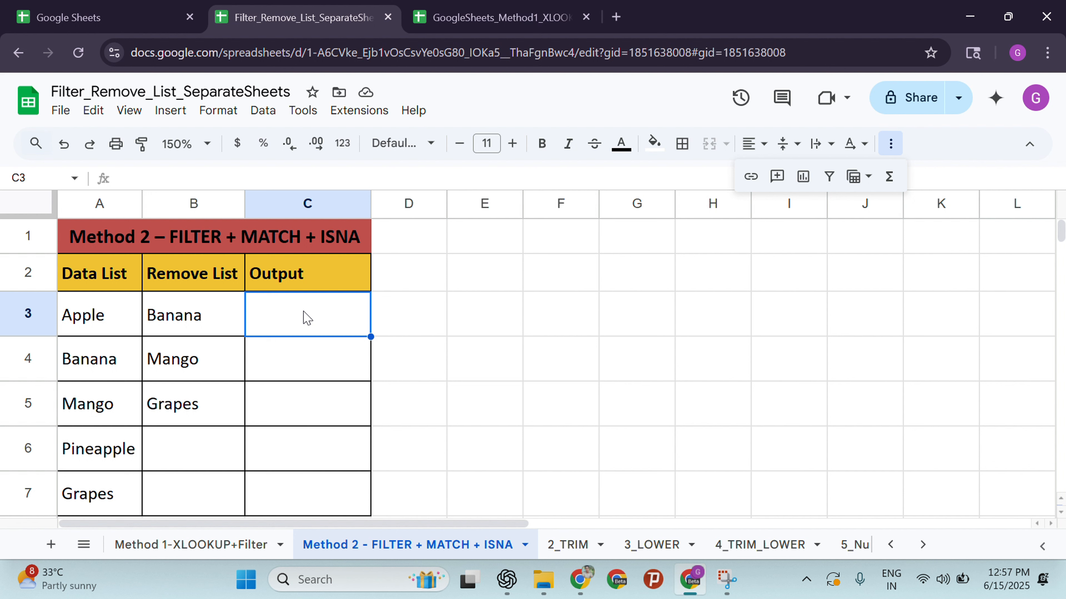
{"action": "type", "text": "=filte"}
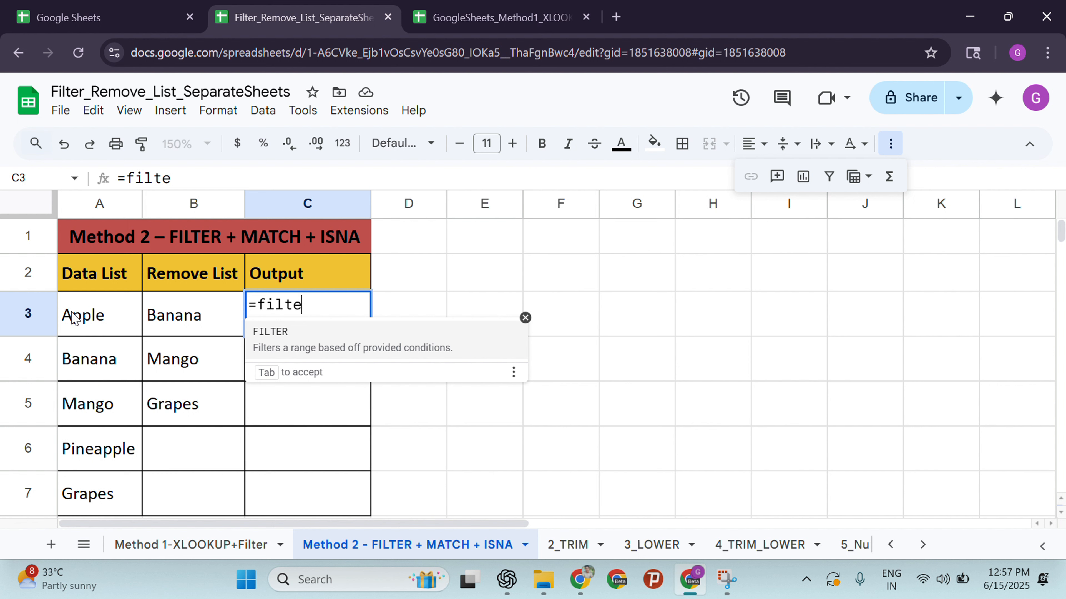
{"action": "left_click", "coordinate": [306, 342]}
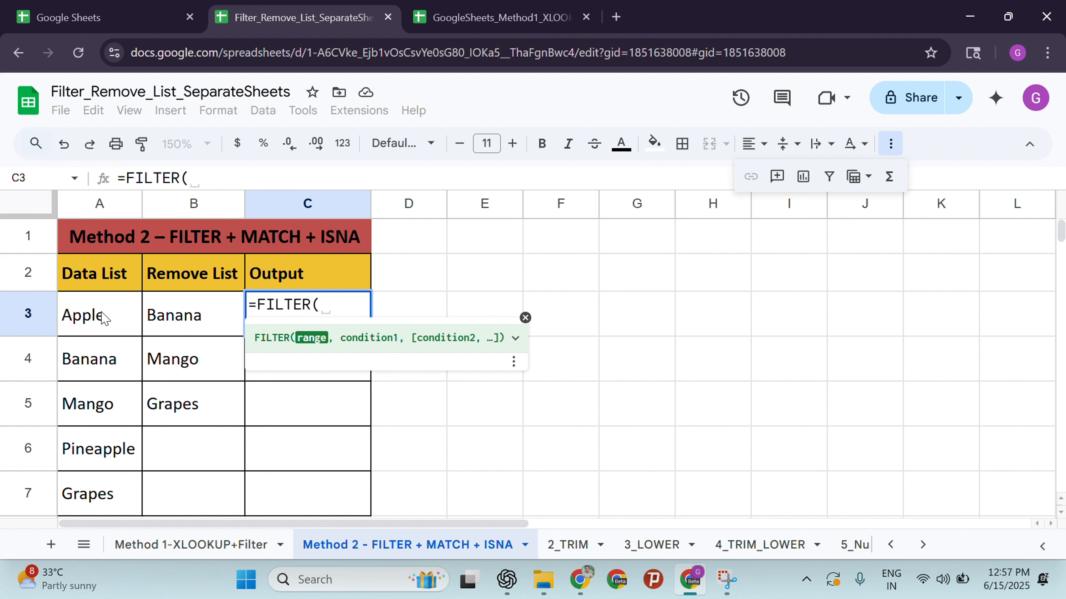
{"action": "left_click_drag", "start_coordinate": [105, 319], "coordinate": [113, 499]}
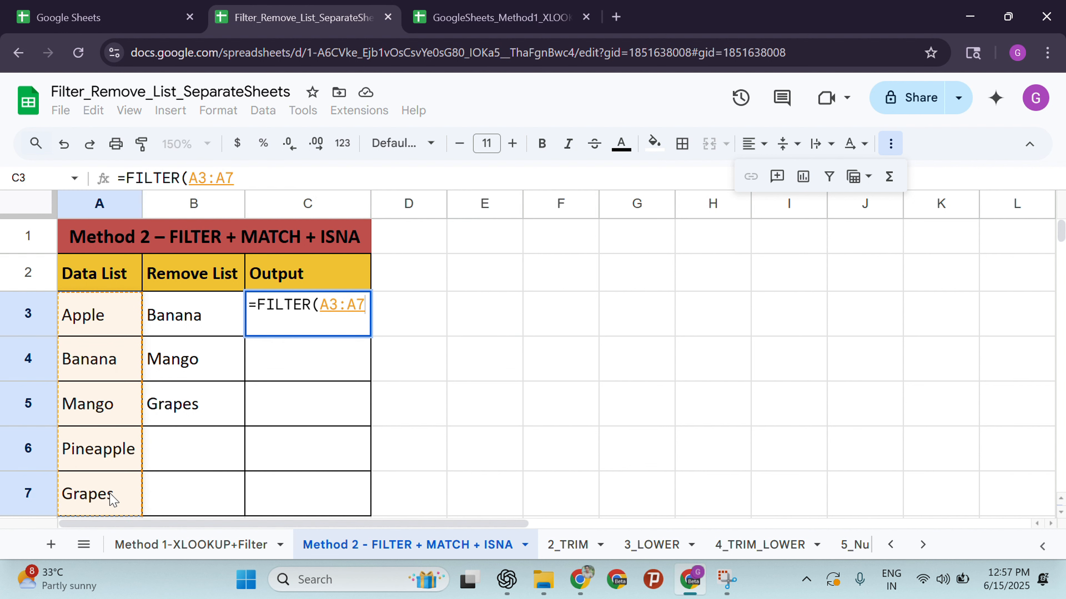
{"action": "type", "text": ","}
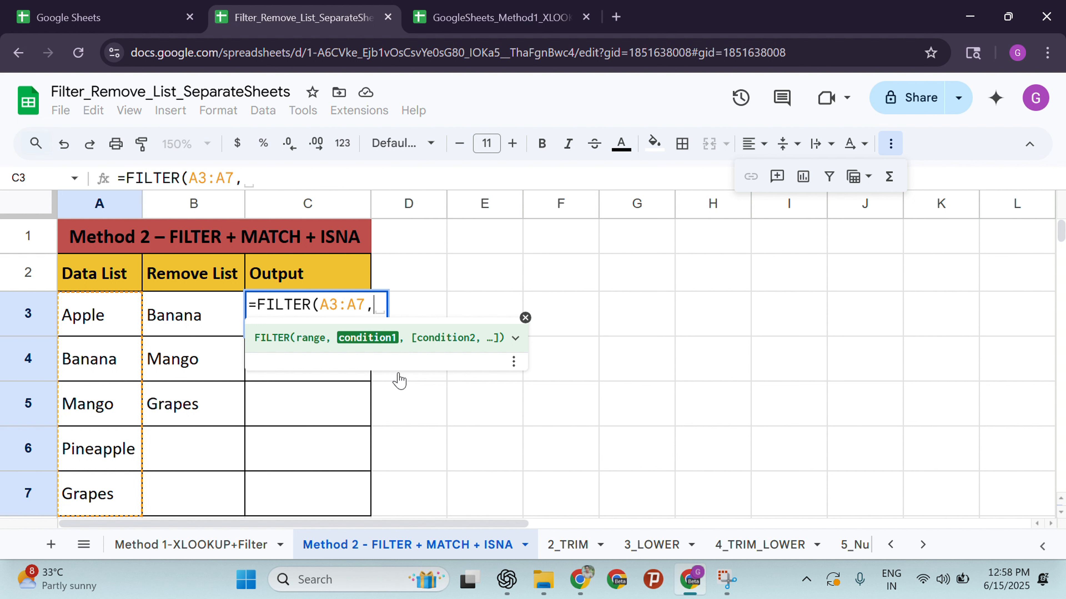
Nest ISNA and MATCH functions as the condition of the FILTER formula in C3.
{"action": "type", "text": "i"}
{"action": "key", "text": "BackSpace"}
{"action": "type", "text": "is"}
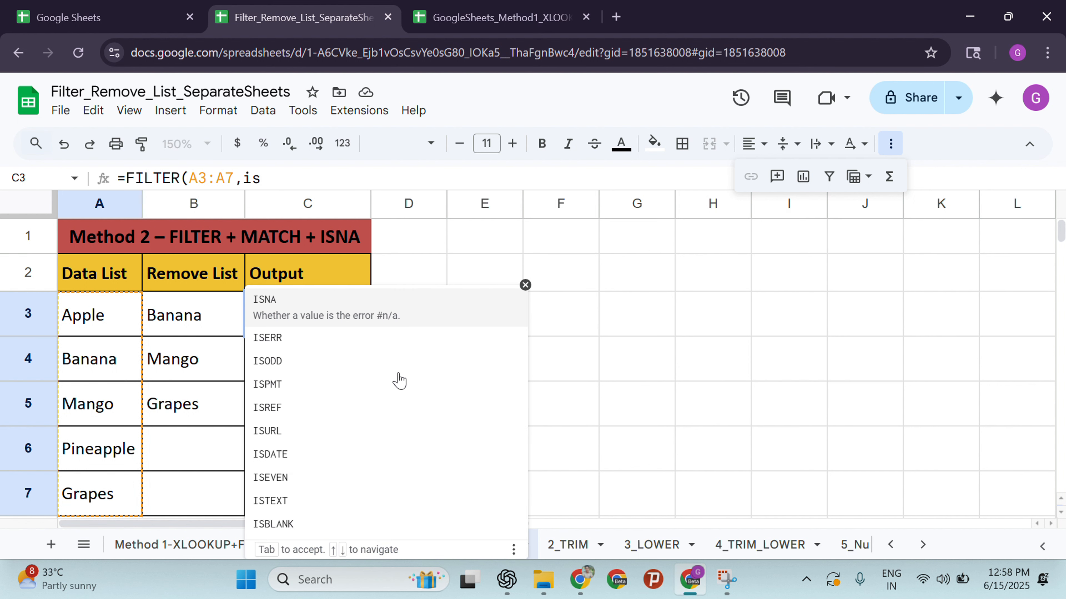
{"action": "left_click", "coordinate": [352, 301]}
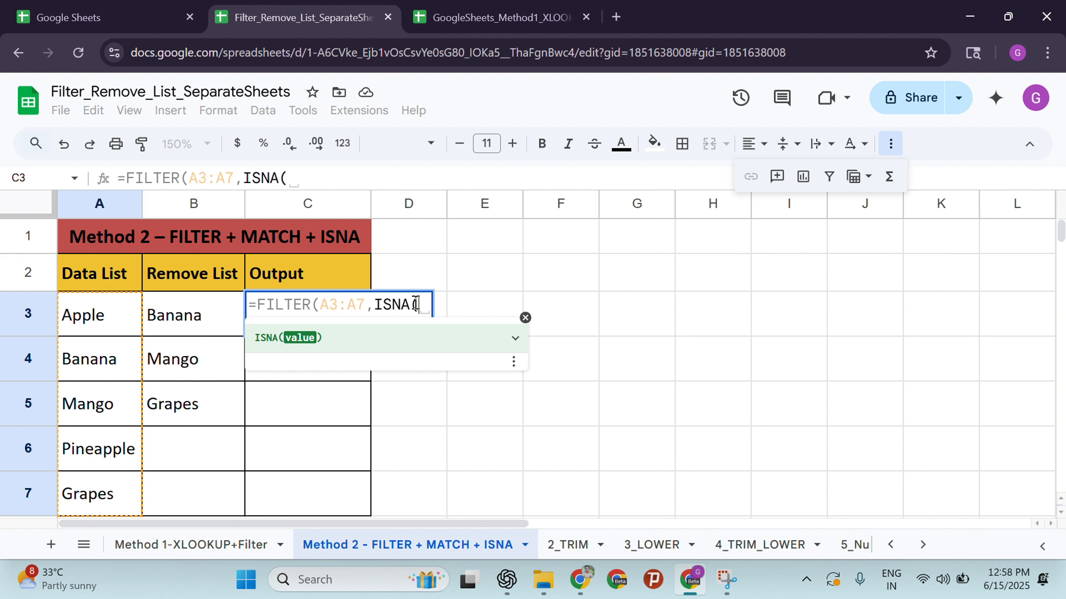
{"action": "type", "text": "match"}
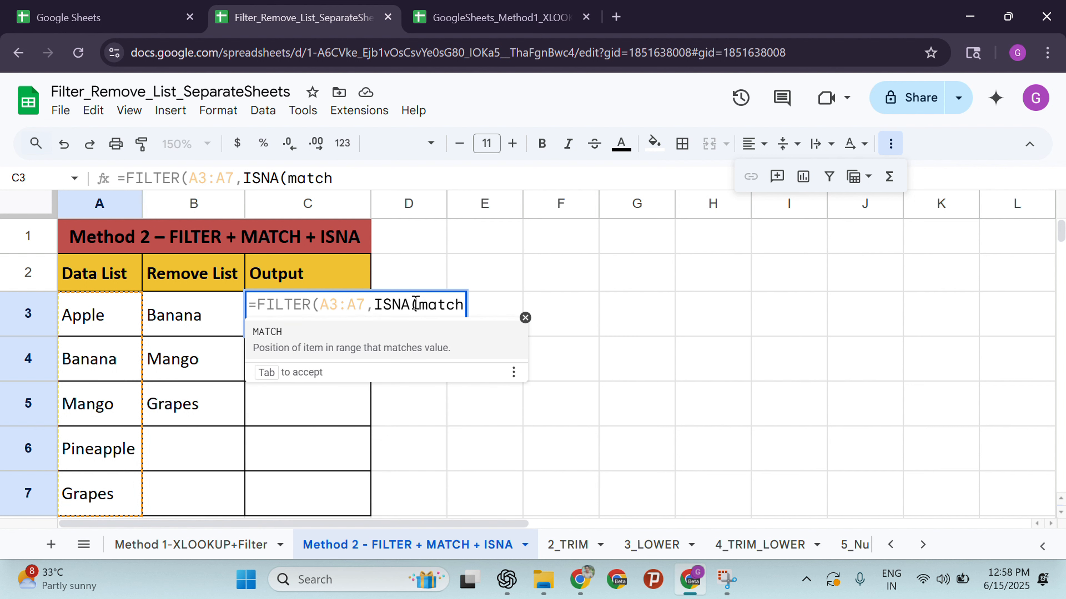
{"action": "key", "text": "Tab"}
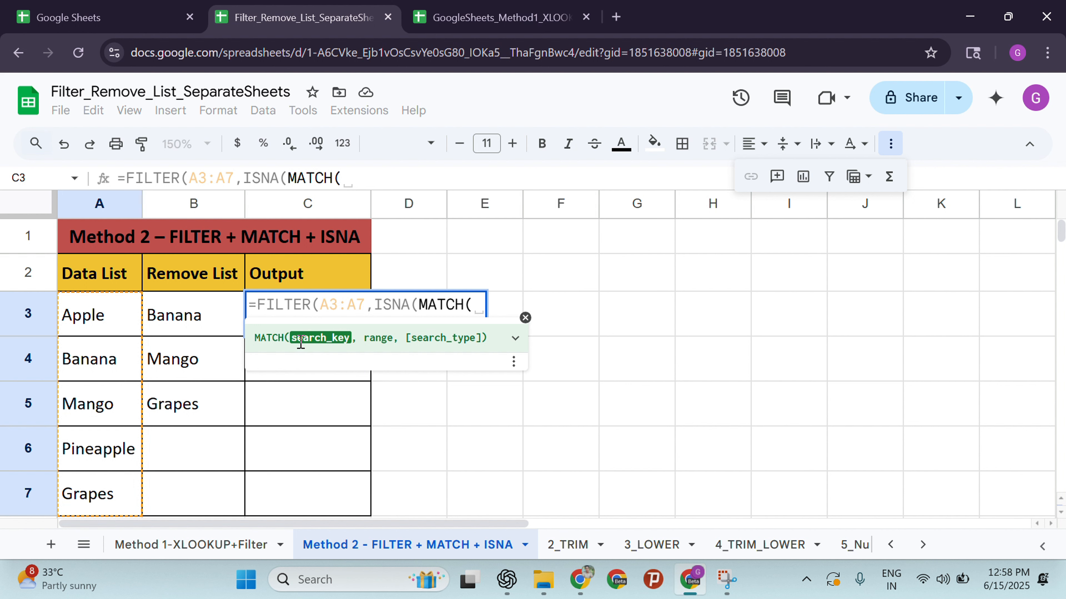
{"action": "left_click", "coordinate": [199, 320]}
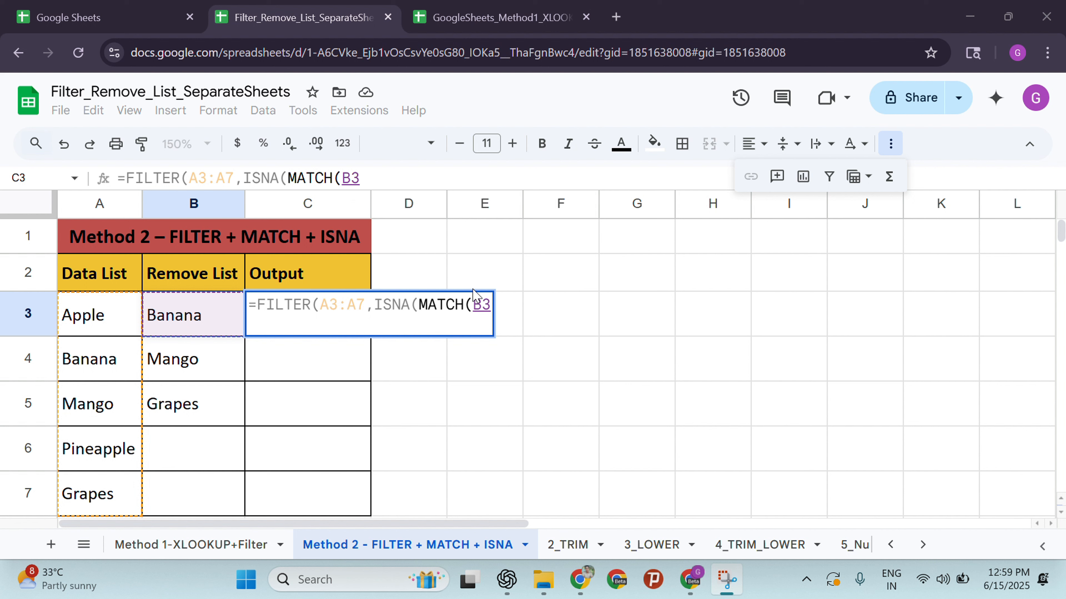
{"action": "left_click", "coordinate": [492, 308]}
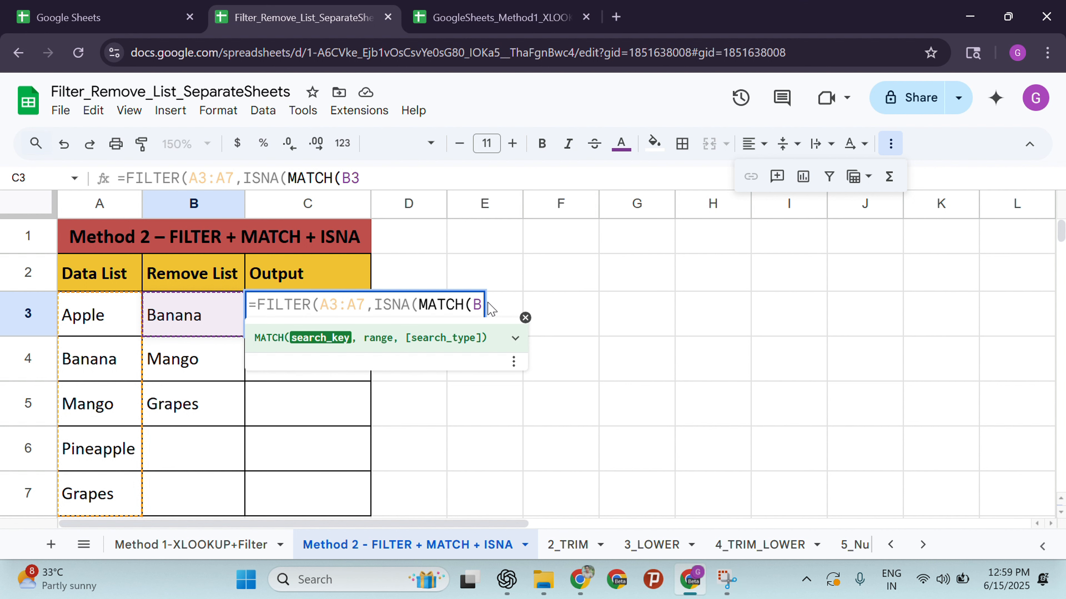
{"action": "key", "text": "BackSpace"}
{"action": "key", "text": "BackSpace"}
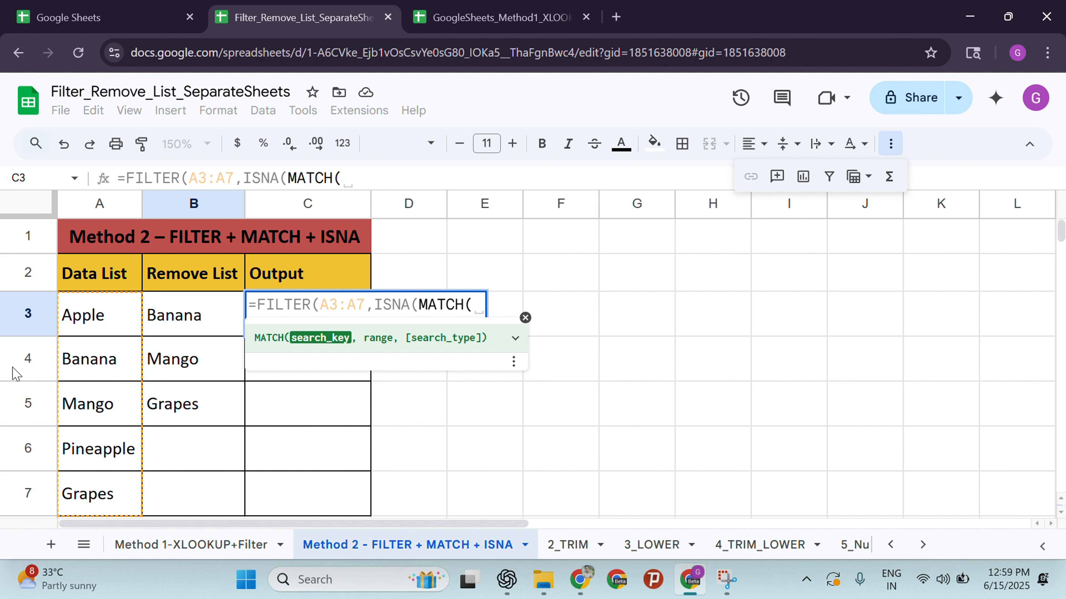
Complete the C3 formula with MATCH search key A3:A7, range B3:B5 and search type 0, close all parentheses and enter it.
{"action": "left_click_drag", "start_coordinate": [100, 318], "coordinate": [84, 487]}
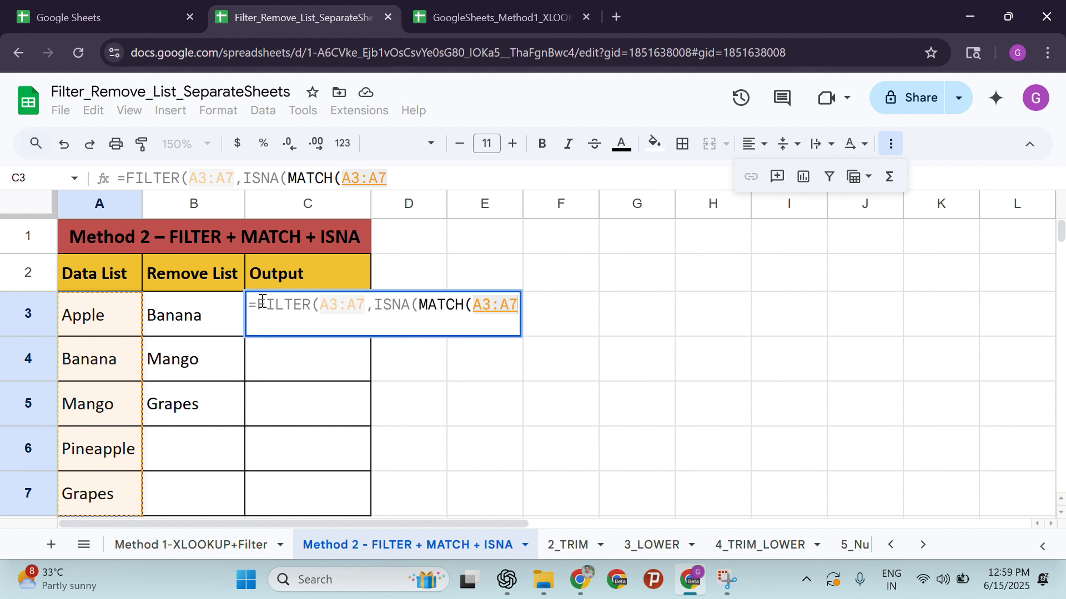
{"action": "type", "text": ","}
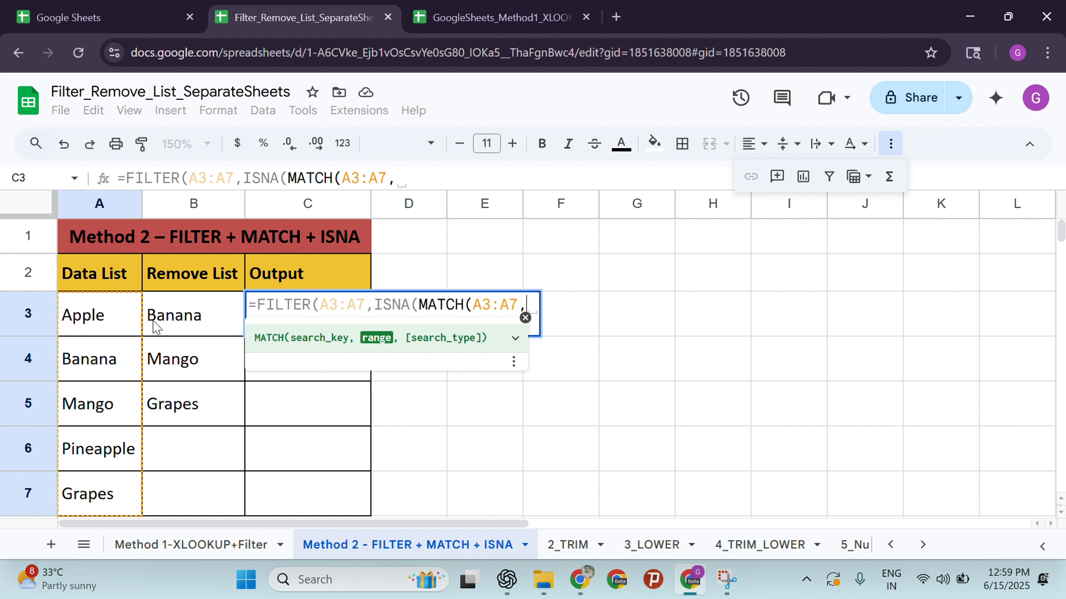
{"action": "left_click_drag", "start_coordinate": [155, 325], "coordinate": [167, 402]}
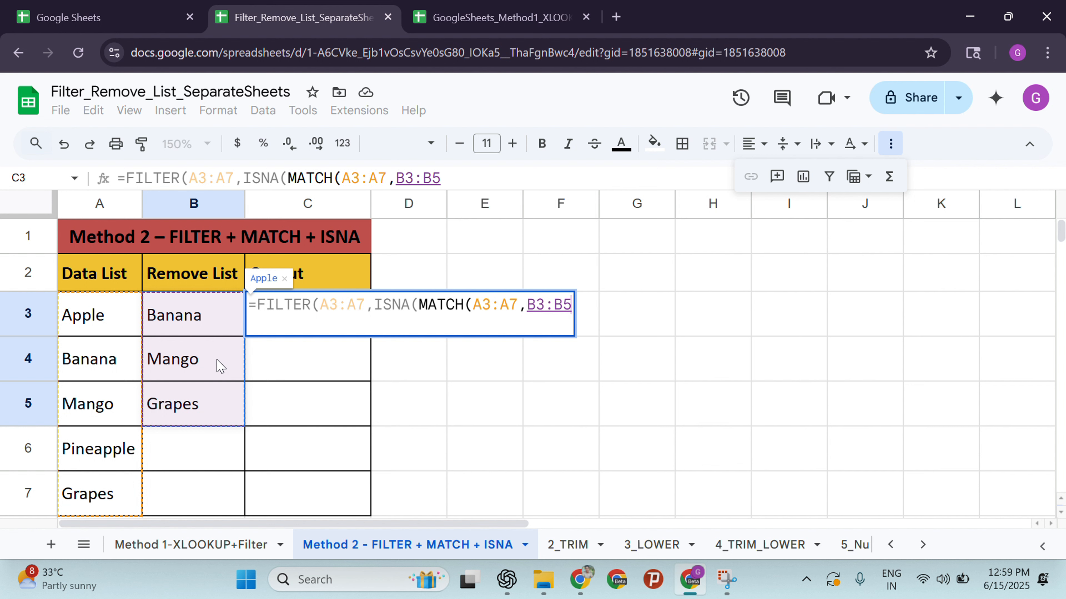
{"action": "type", "text": ","}
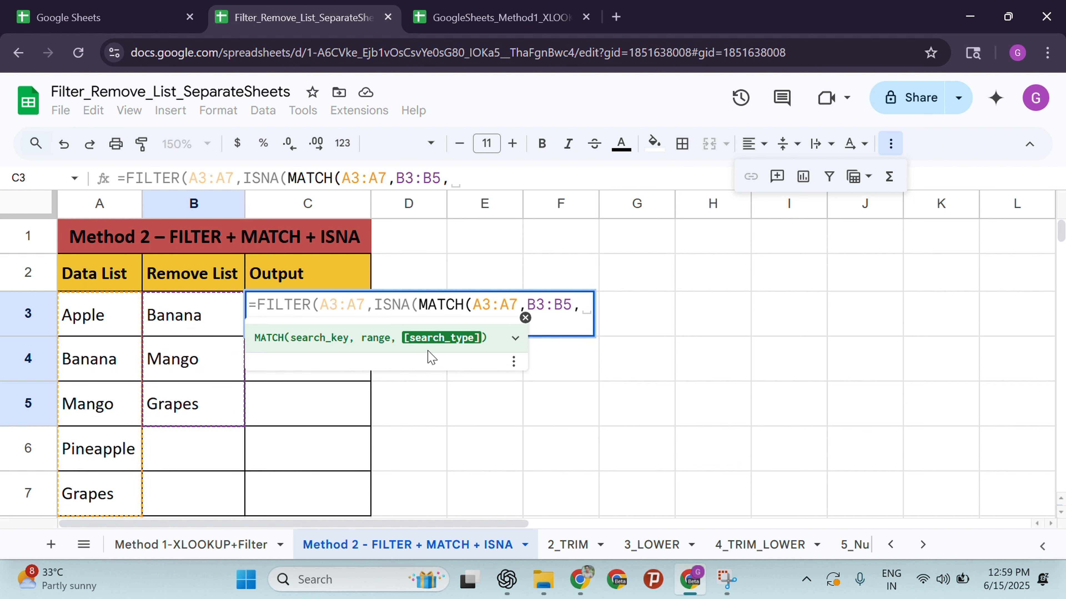
{"action": "type", "text": "0"}
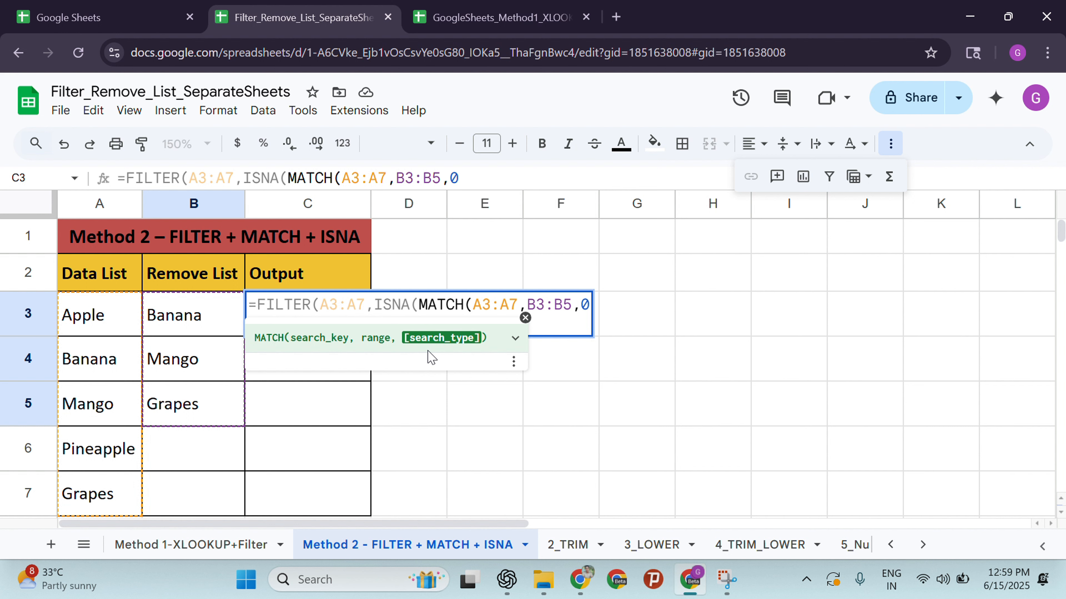
{"action": "type", "text": ")"}
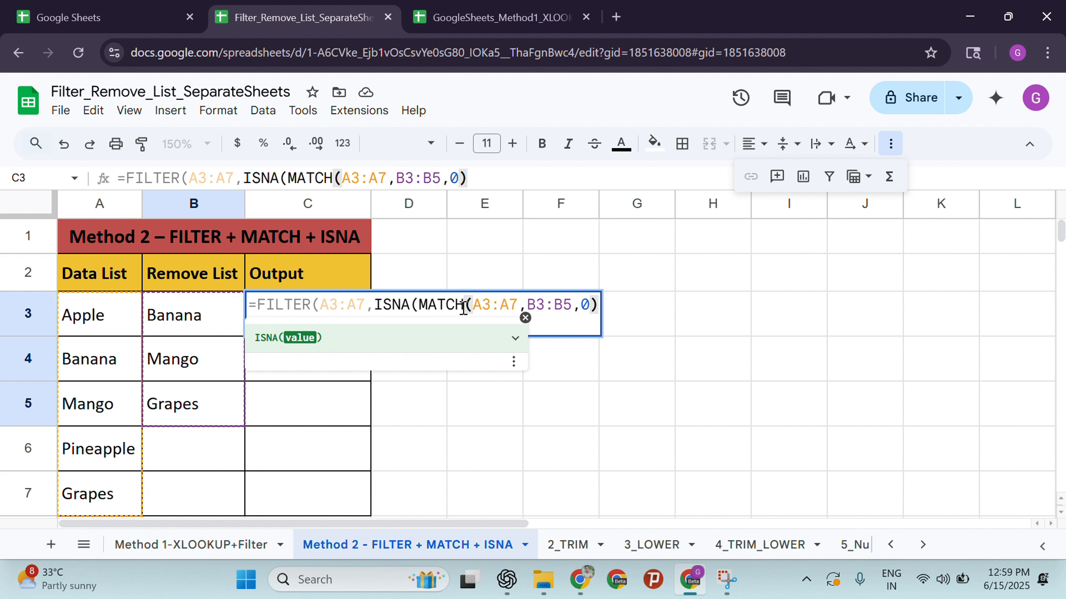
{"action": "type", "text": ")"}
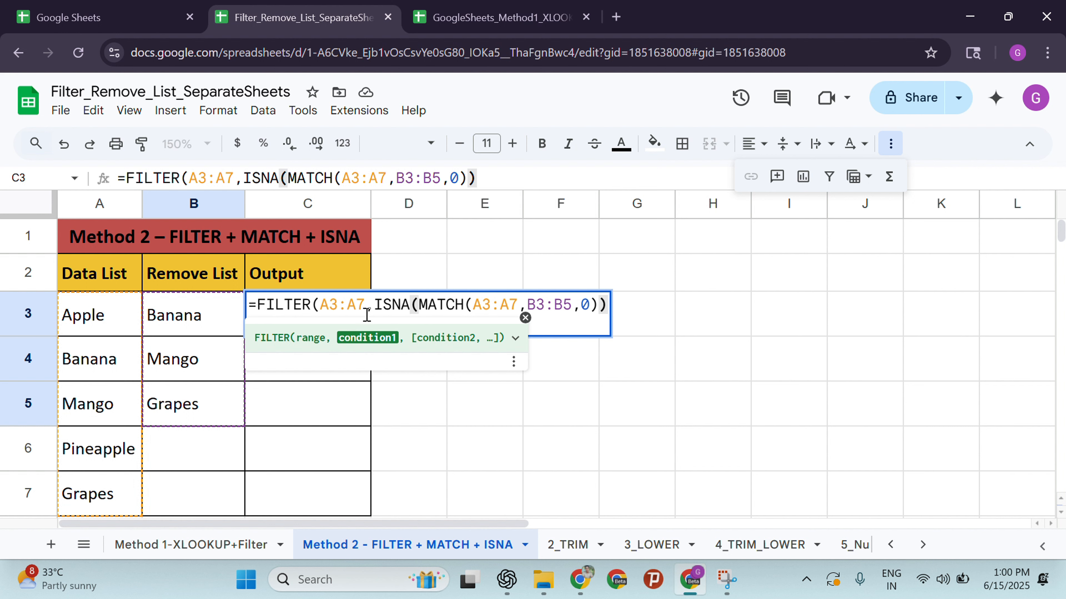
{"action": "left_click", "coordinate": [445, 30]}
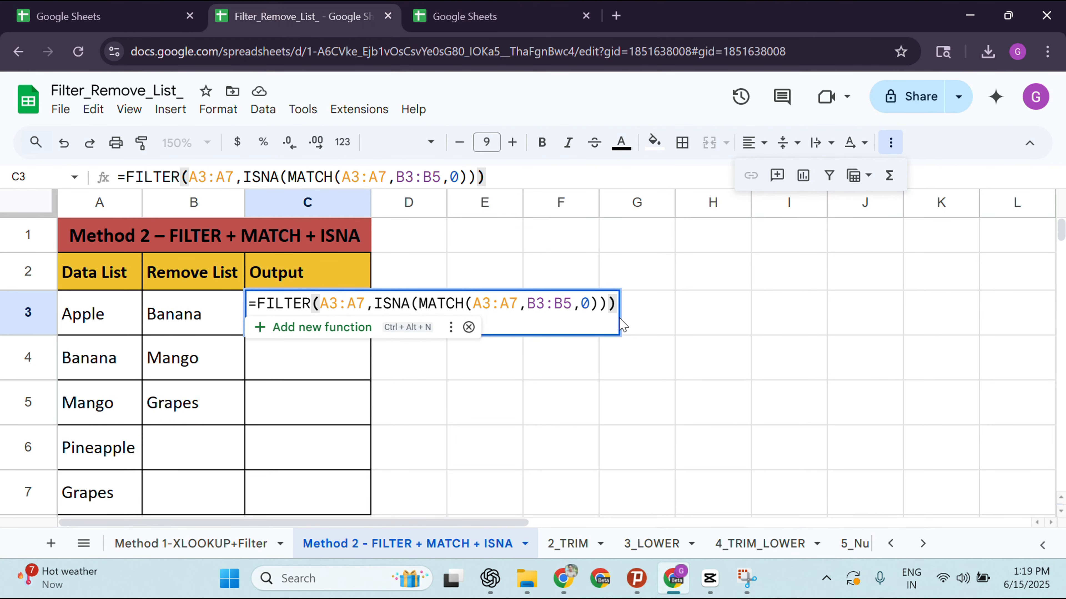
{"action": "key", "text": "Return"}
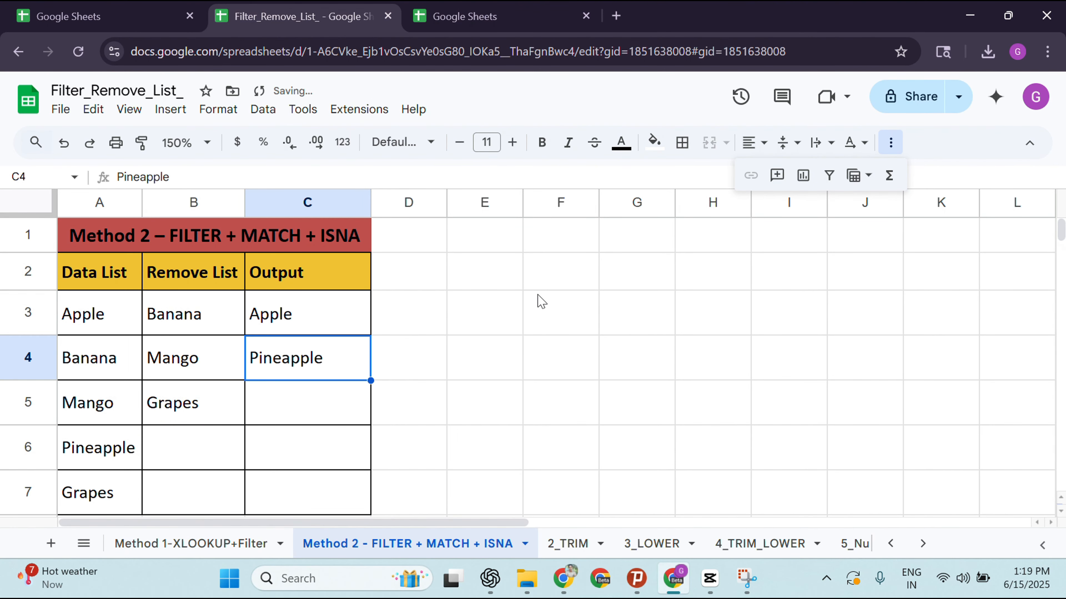
Compare the Output column with the Data List and Remove List entries, and review the formula in C3.
{"action": "left_click", "coordinate": [323, 317]}
{"action": "left_click", "coordinate": [304, 354]}
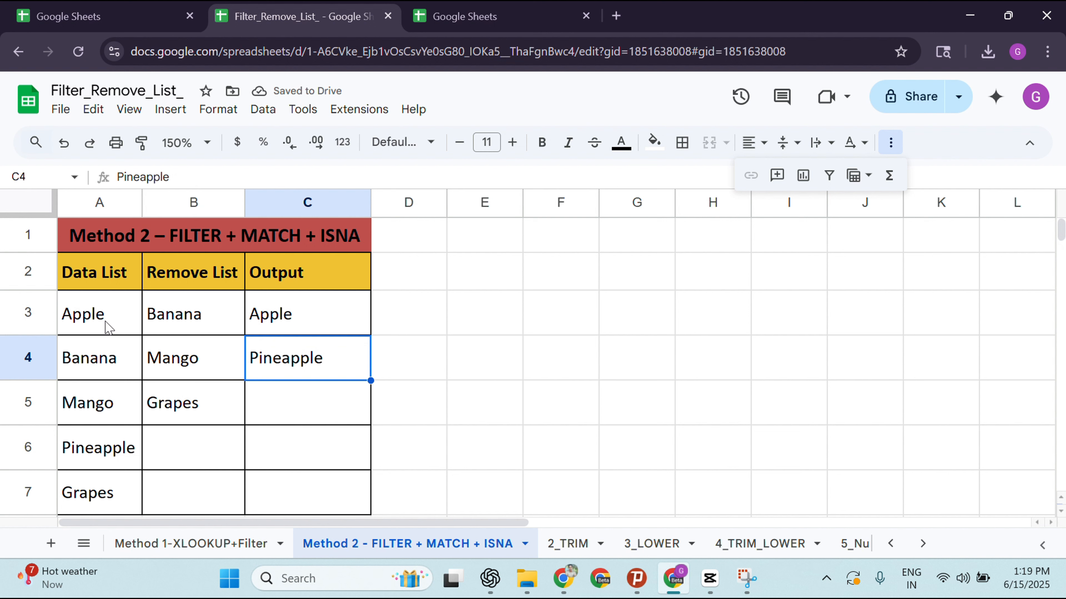
{"action": "left_click_drag", "start_coordinate": [192, 320], "coordinate": [191, 404]}
{"action": "left_click_drag", "start_coordinate": [97, 367], "coordinate": [100, 405]}
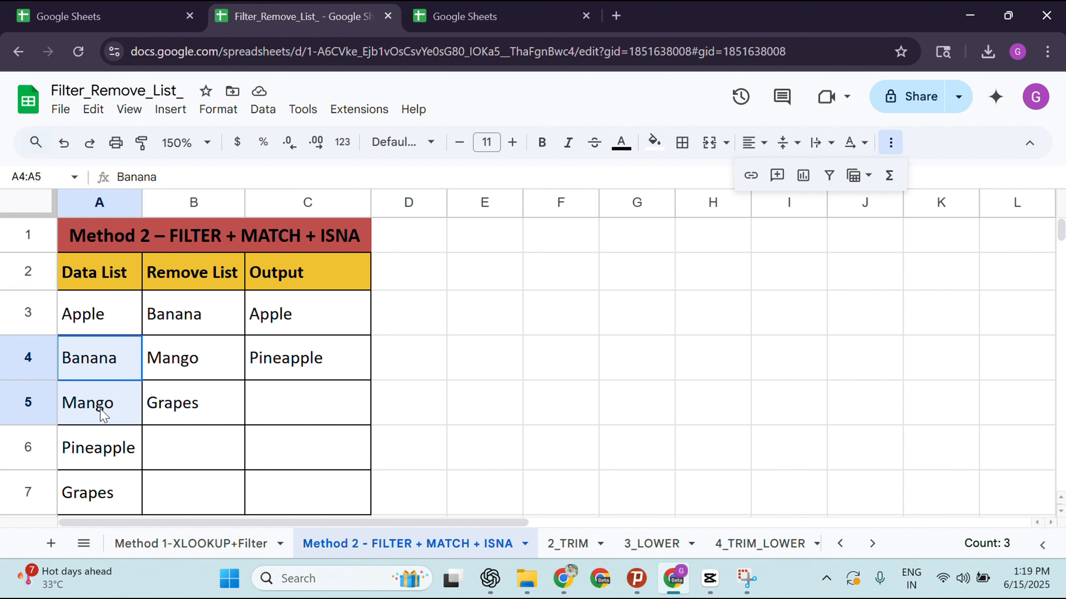
{"action": "left_click", "coordinate": [104, 490]}
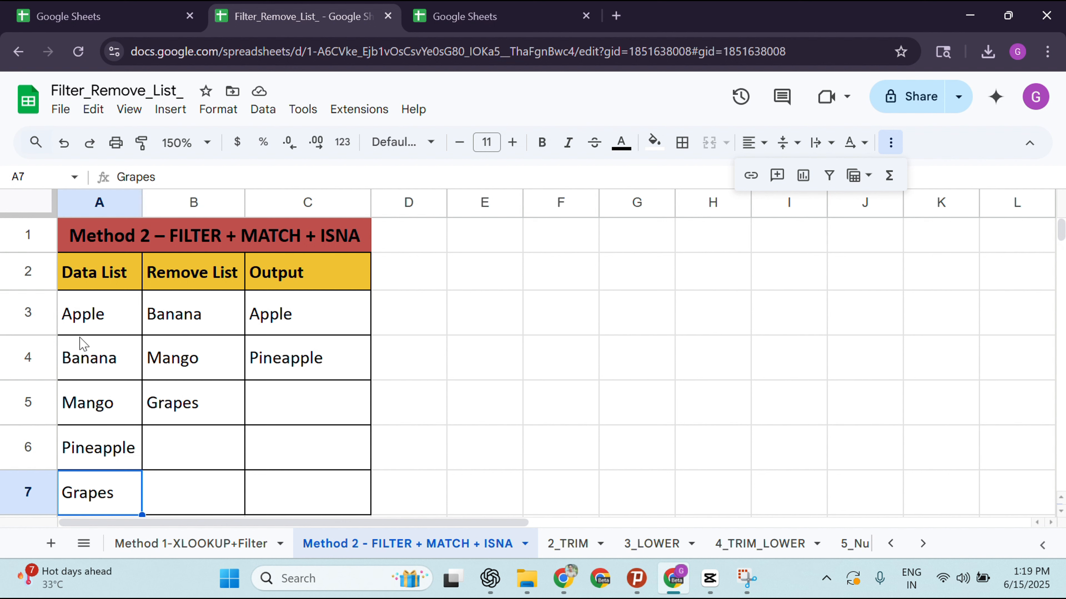
{"action": "left_click", "coordinate": [99, 315]}
{"action": "left_click", "coordinate": [95, 446]}
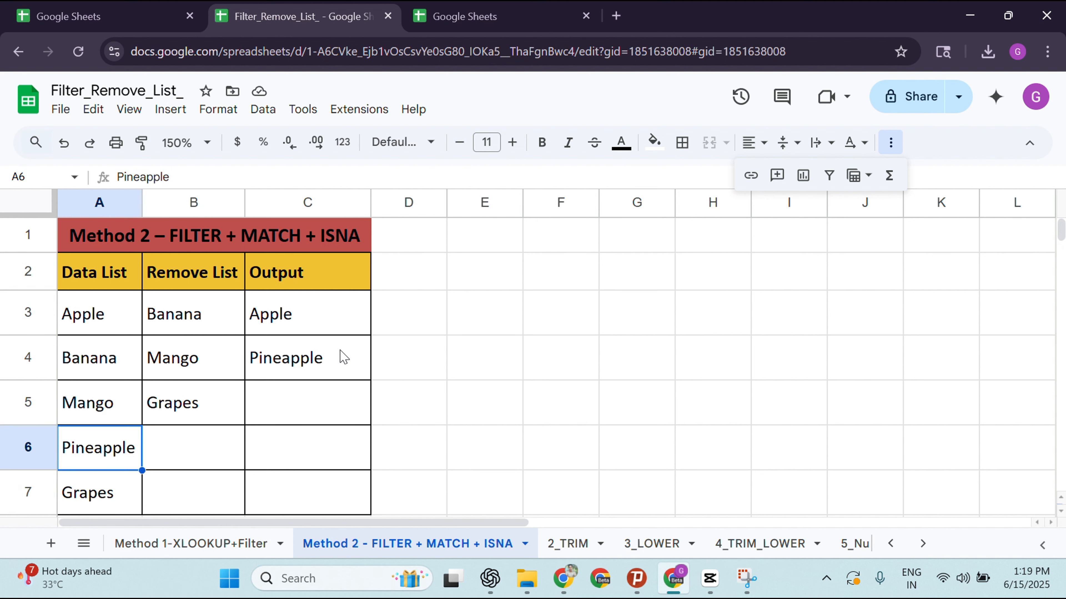
{"action": "left_click", "coordinate": [313, 332]}
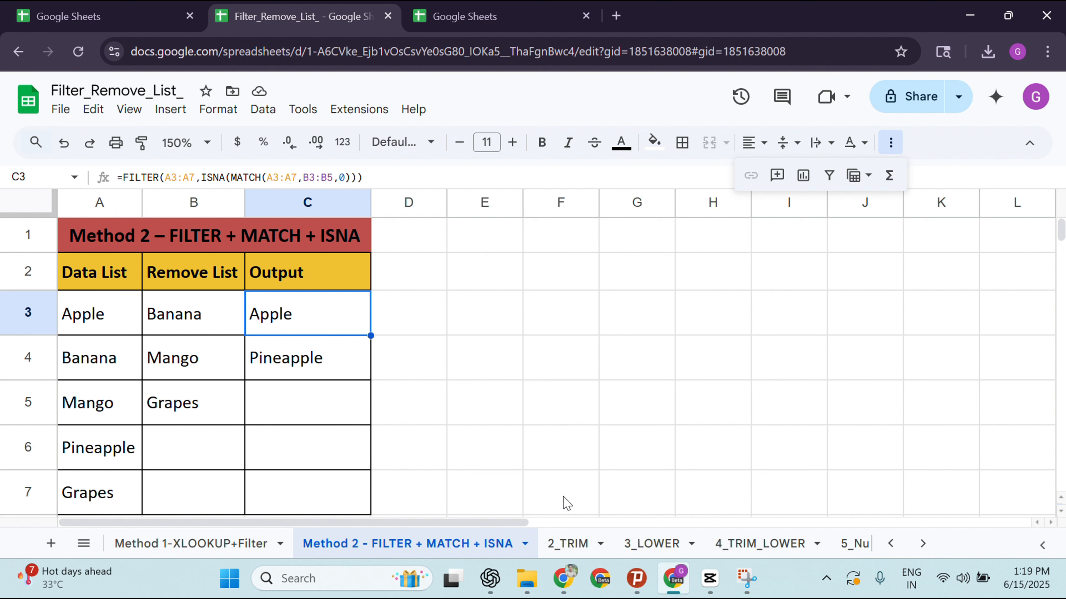
On the 2_TRIM sheet, start a FILTER formula in C2 with A2:A5 as the range.
{"action": "left_click", "coordinate": [568, 543]}
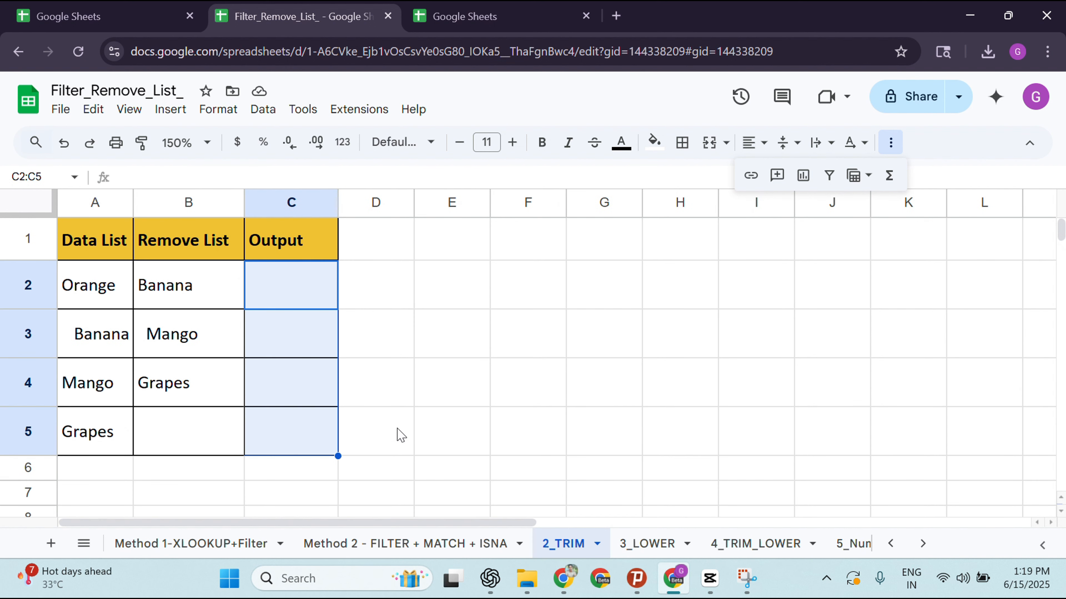
{"action": "left_click", "coordinate": [306, 301]}
{"action": "type", "text": "=f"}
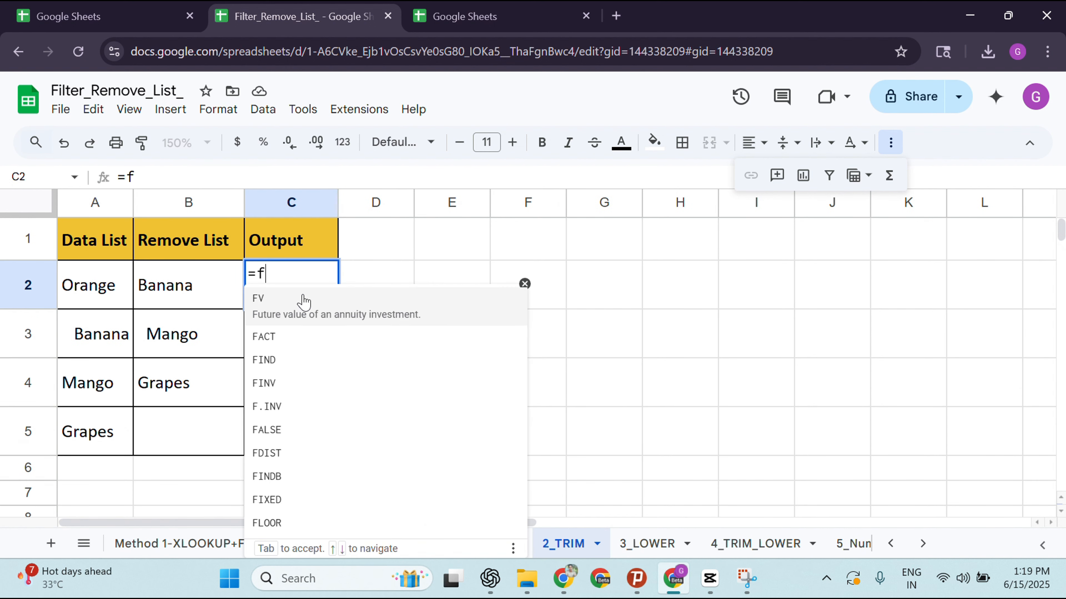
{"action": "type", "text": "ilte"}
{"action": "left_click", "coordinate": [303, 301]}
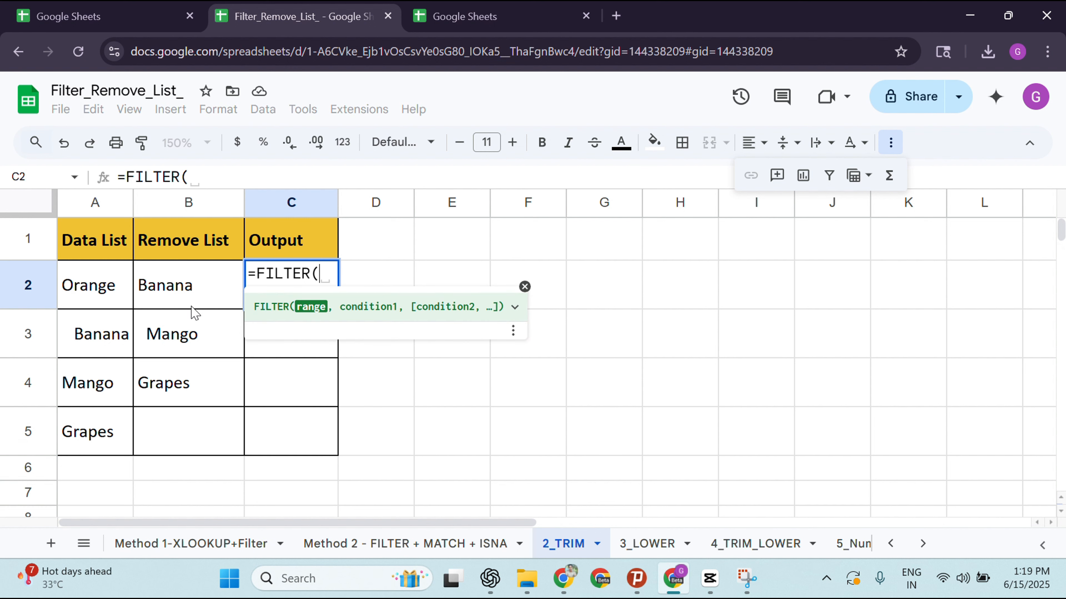
{"action": "left_click_drag", "start_coordinate": [92, 289], "coordinate": [100, 439]}
{"action": "type", "text": ", "}
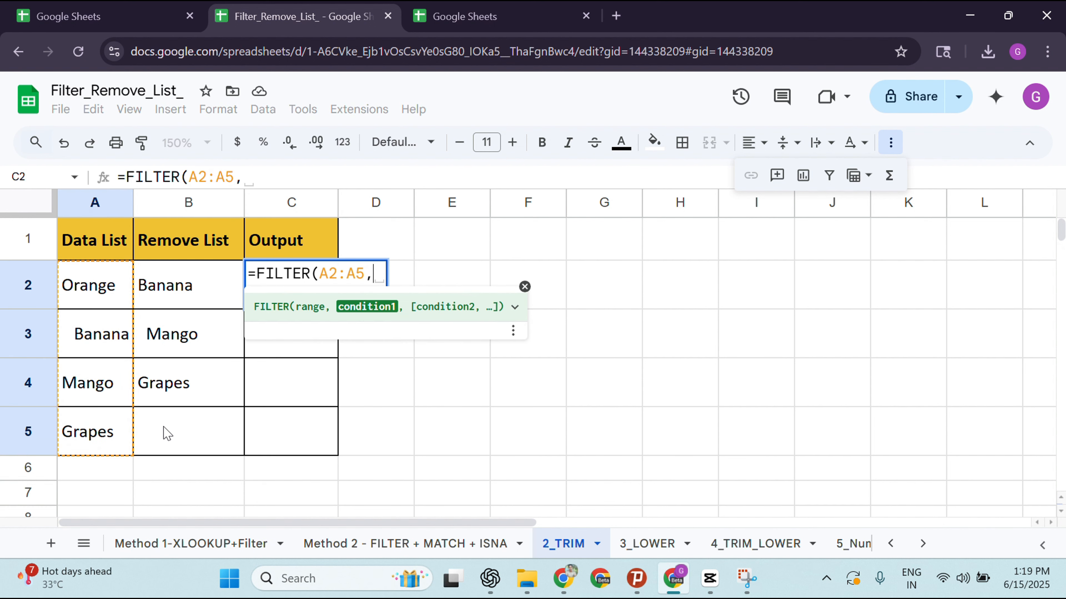
Nest ISNA and MATCH functions as the condition of the FILTER formula in C2.
{"action": "type", "text": "isna"}
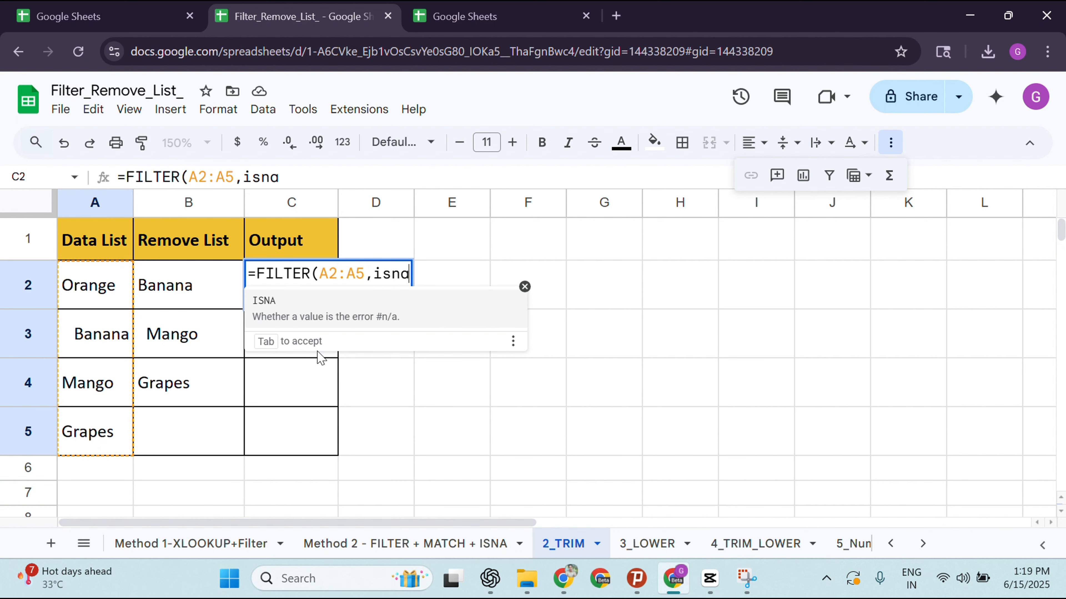
{"action": "left_click", "coordinate": [316, 324]}
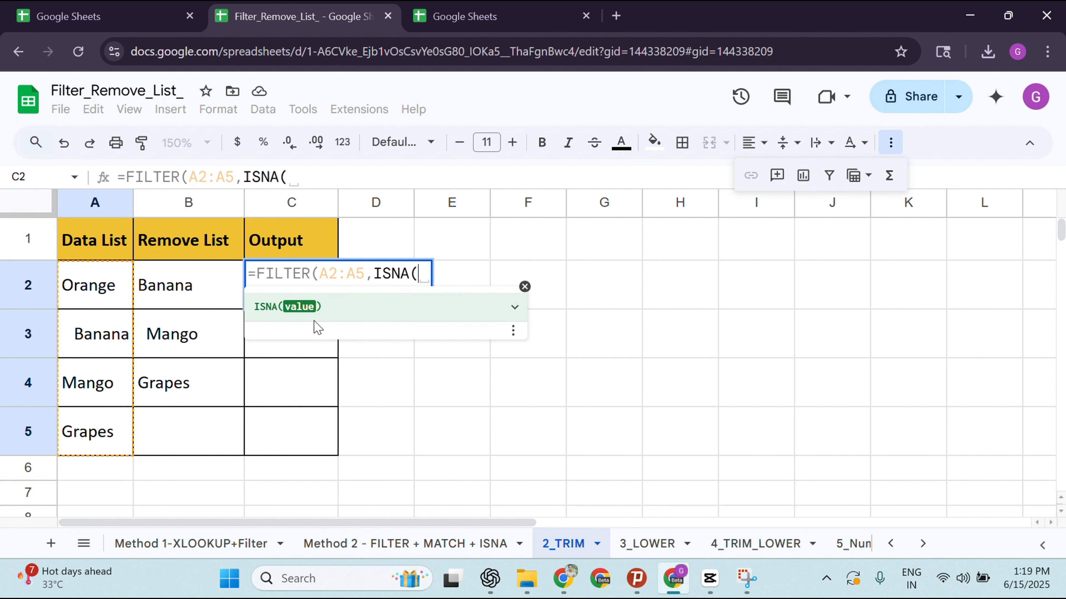
{"action": "type", "text": "matc"}
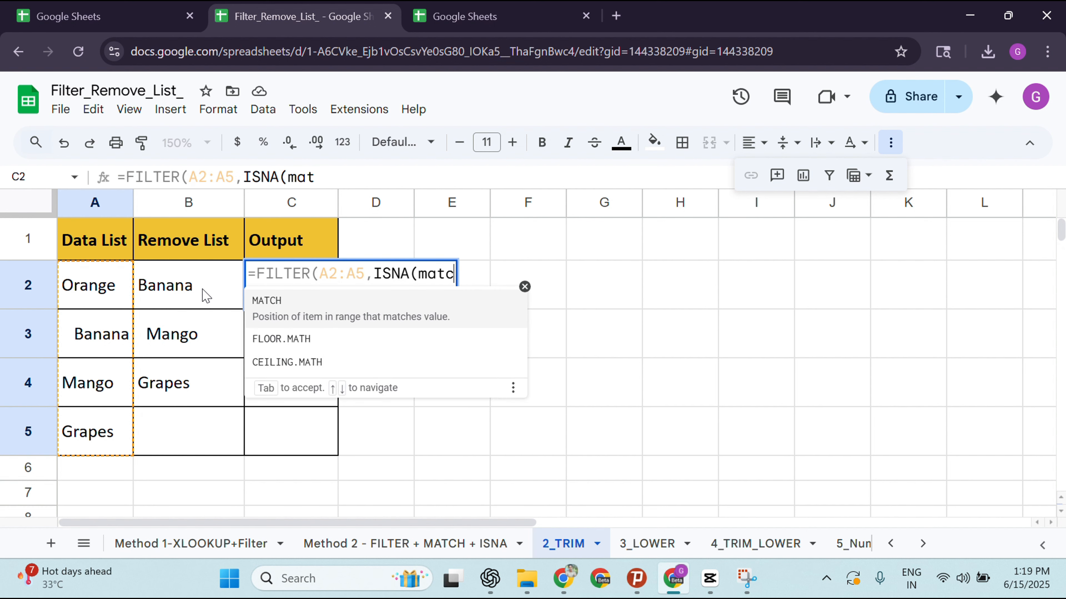
{"action": "left_click", "coordinate": [303, 314]}
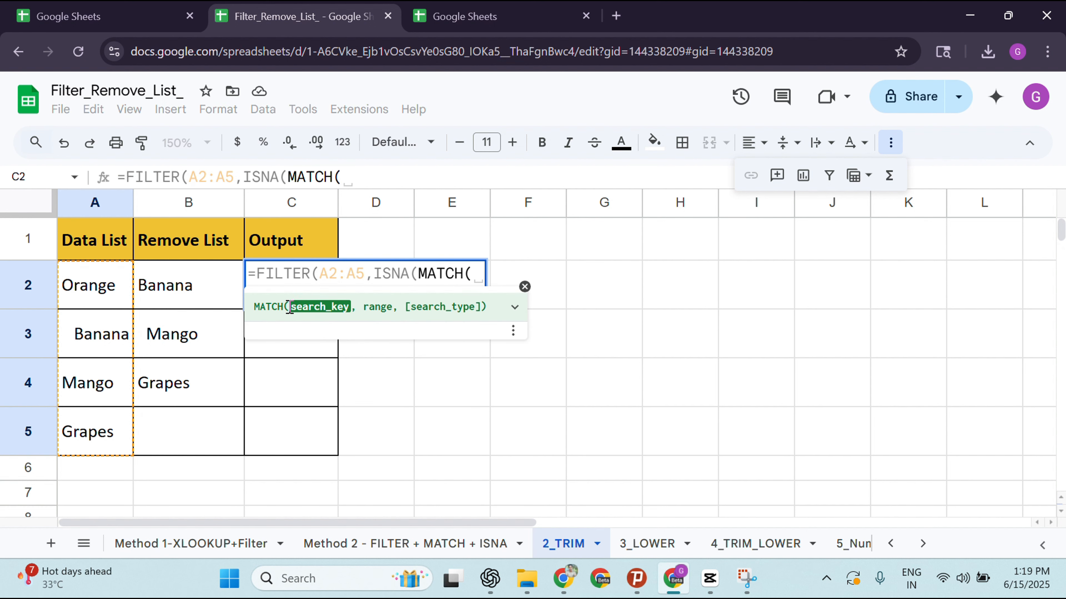
Complete the C2 formula with MATCH search key $A$2:$A$5, range $B$2:$B$4 and search type 0, and enter it.
{"action": "left_click", "coordinate": [92, 308]}
{"action": "left_click_drag", "start_coordinate": [92, 308], "coordinate": [96, 435]}
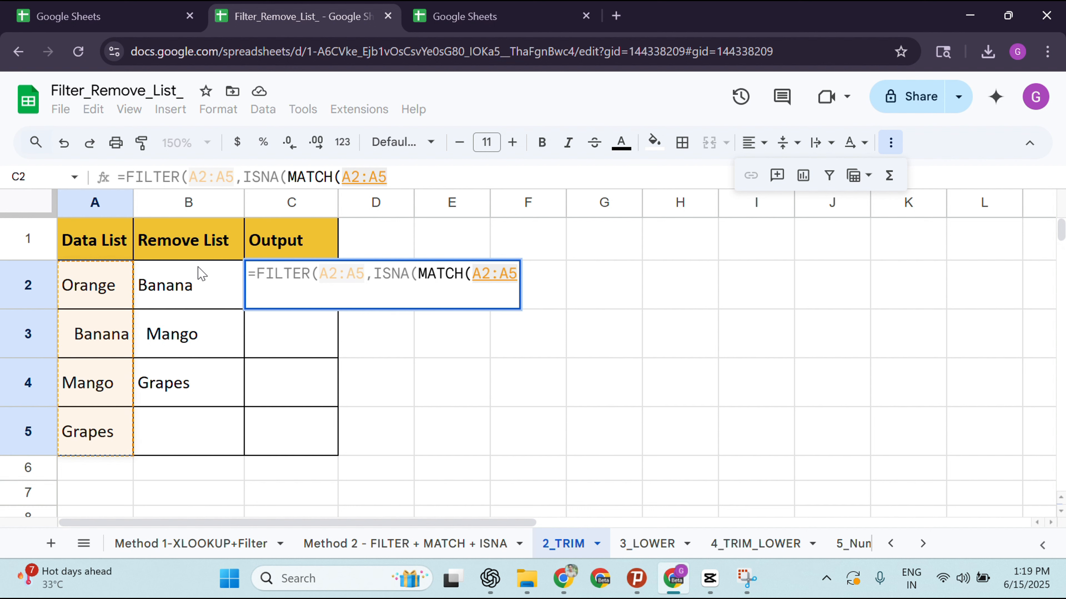
{"action": "key", "text": "F4"}
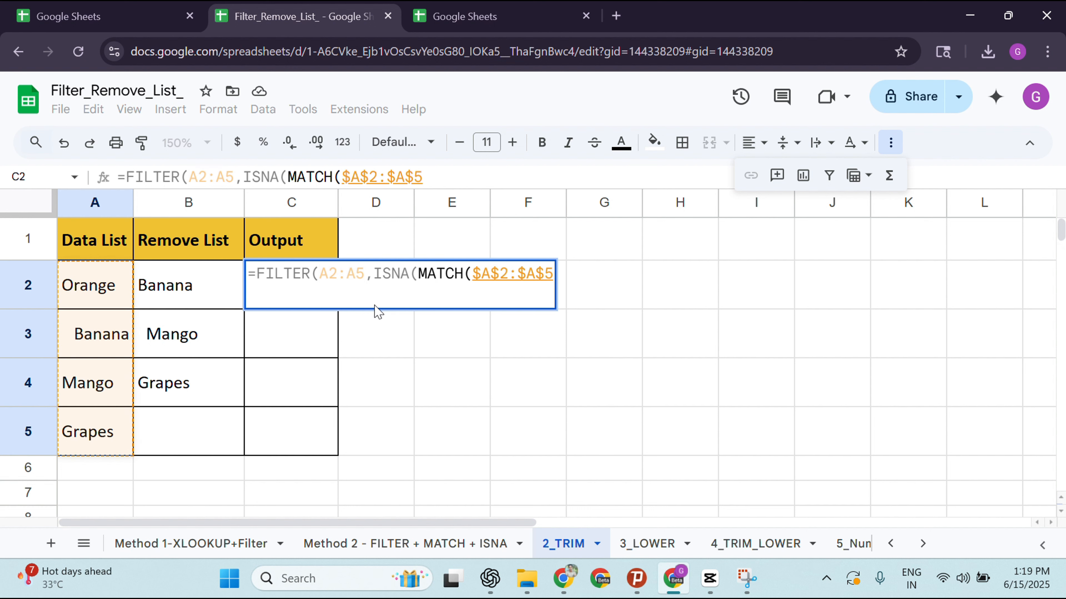
{"action": "type", "text": ","}
{"action": "left_click", "coordinate": [166, 287]}
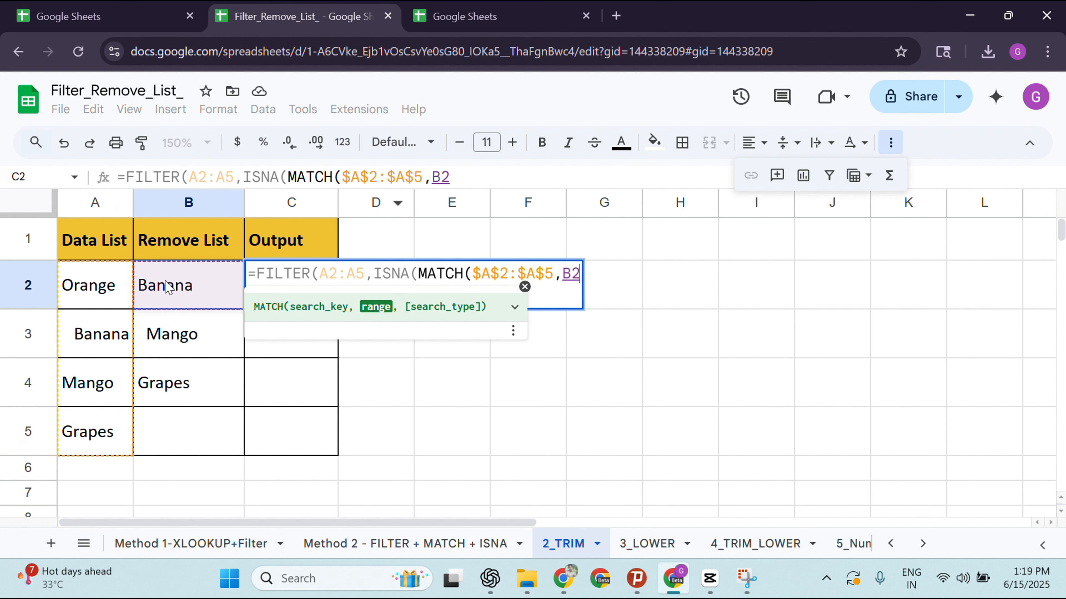
{"action": "left_click_drag", "start_coordinate": [166, 287], "coordinate": [174, 393]}
{"action": "key", "text": "F4"}
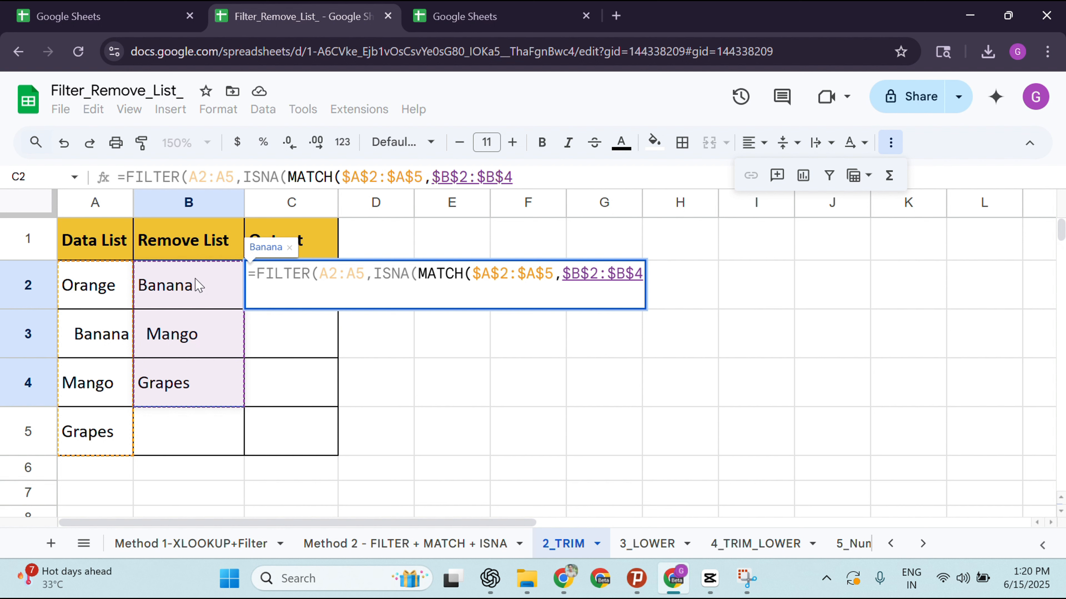
{"action": "type", "text": ",0"}
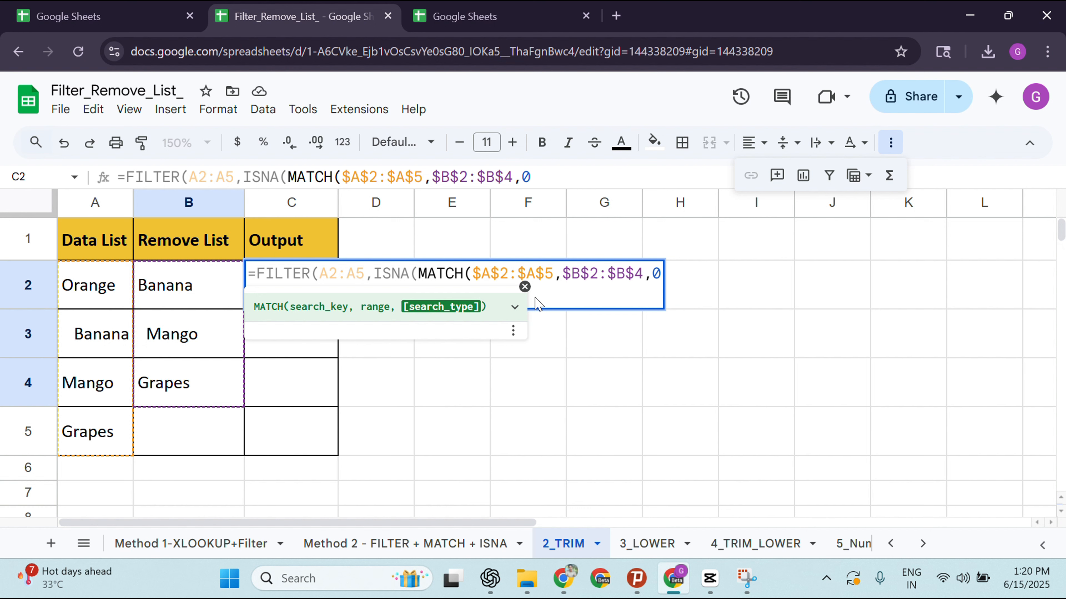
{"action": "key", "text": "Return"}
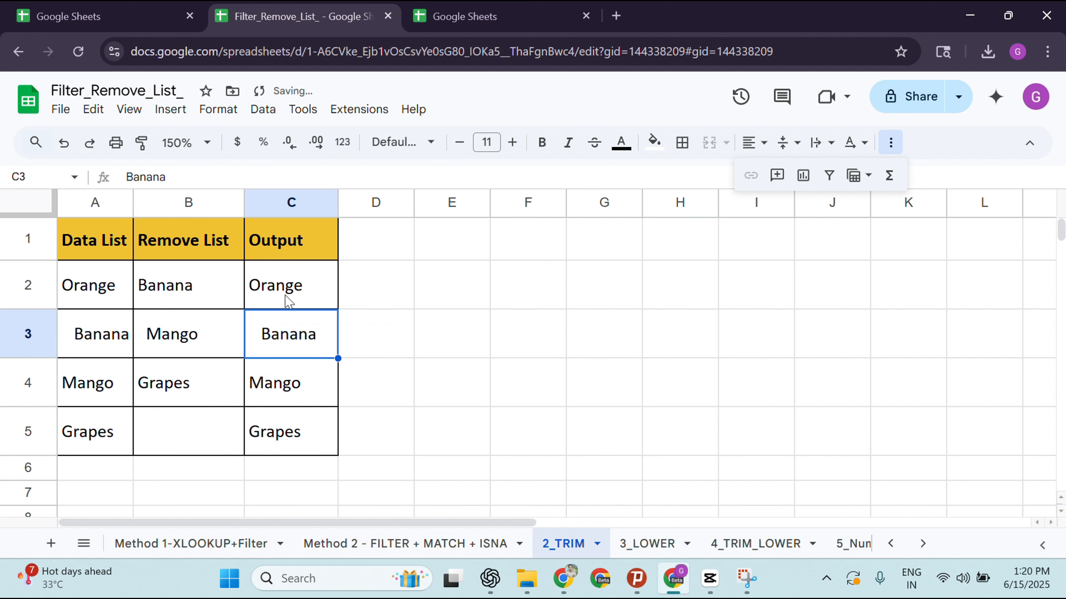
Examine the Output results and check the Remove List entries and A3 in the Data List for extra spaces.
{"action": "left_click_drag", "start_coordinate": [300, 298], "coordinate": [300, 447]}
{"action": "left_click", "coordinate": [496, 388]}
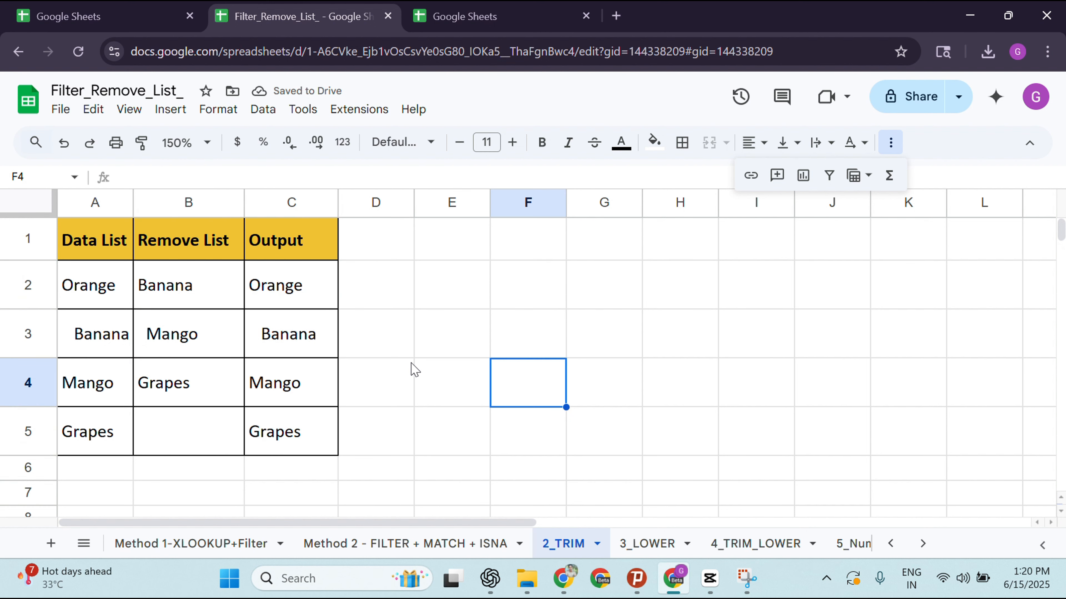
{"action": "double_click", "coordinate": [215, 343]}
{"action": "left_click_drag", "start_coordinate": [145, 322], "coordinate": [135, 332]}
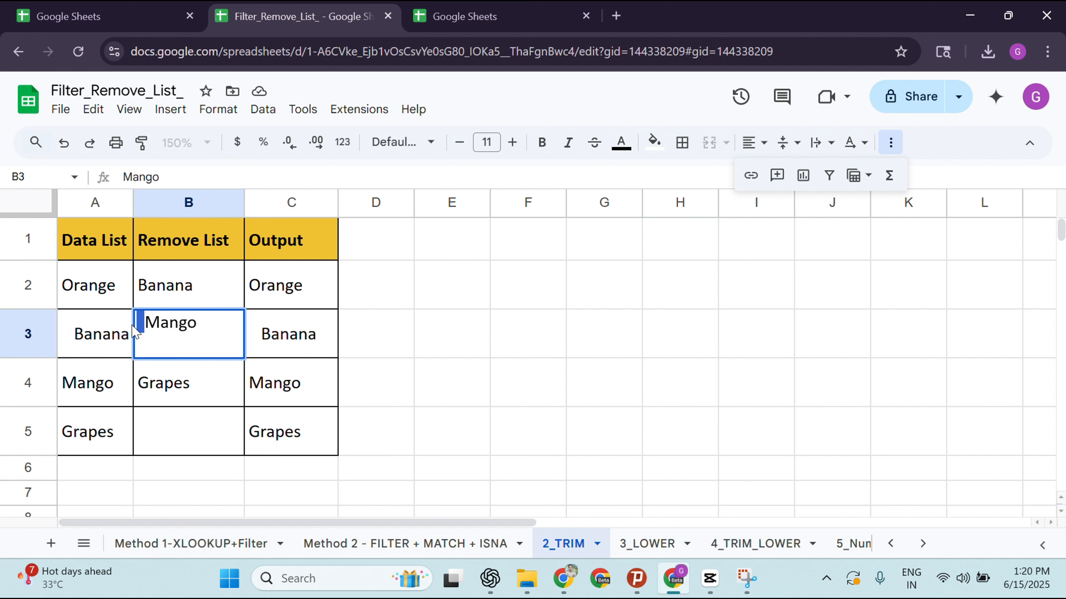
{"action": "double_click", "coordinate": [206, 295]}
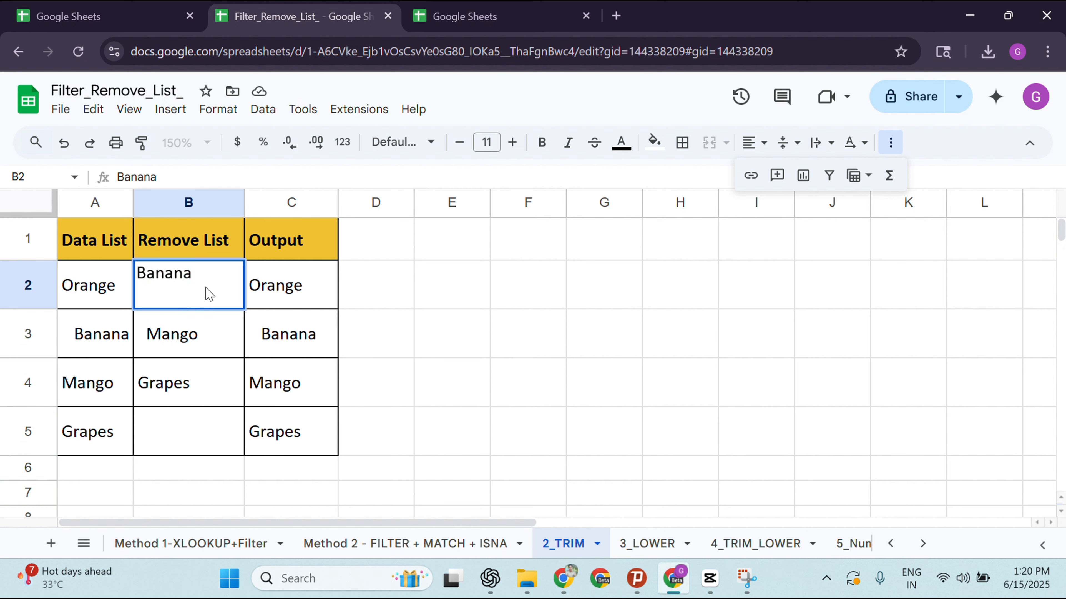
{"action": "left_click_drag", "start_coordinate": [200, 273], "coordinate": [192, 276]}
{"action": "double_click", "coordinate": [207, 405]}
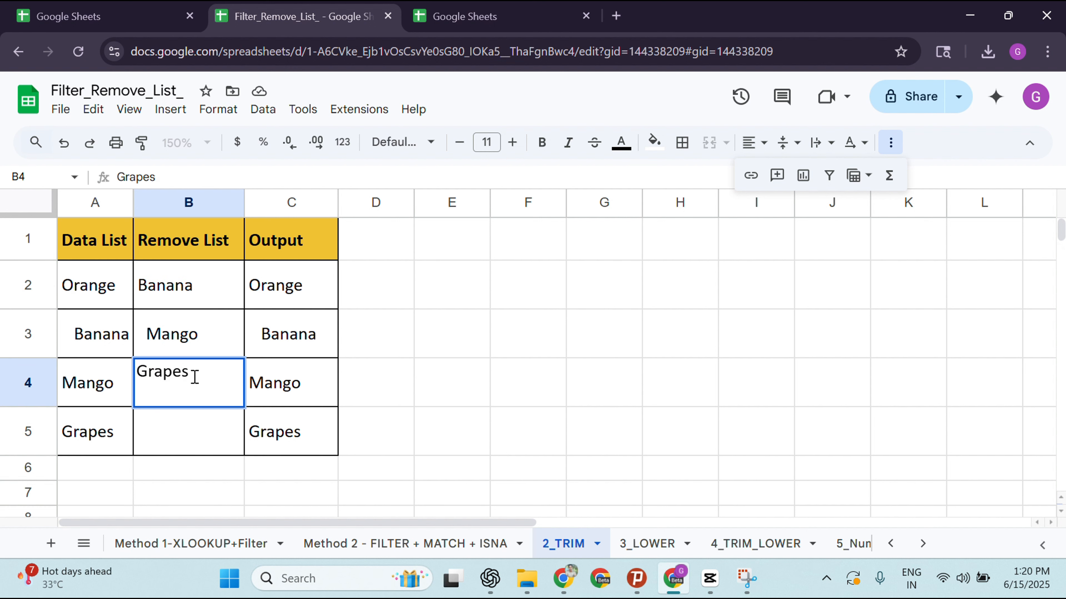
{"action": "left_click_drag", "start_coordinate": [195, 376], "coordinate": [187, 373]}
{"action": "left_click", "coordinate": [80, 339]}
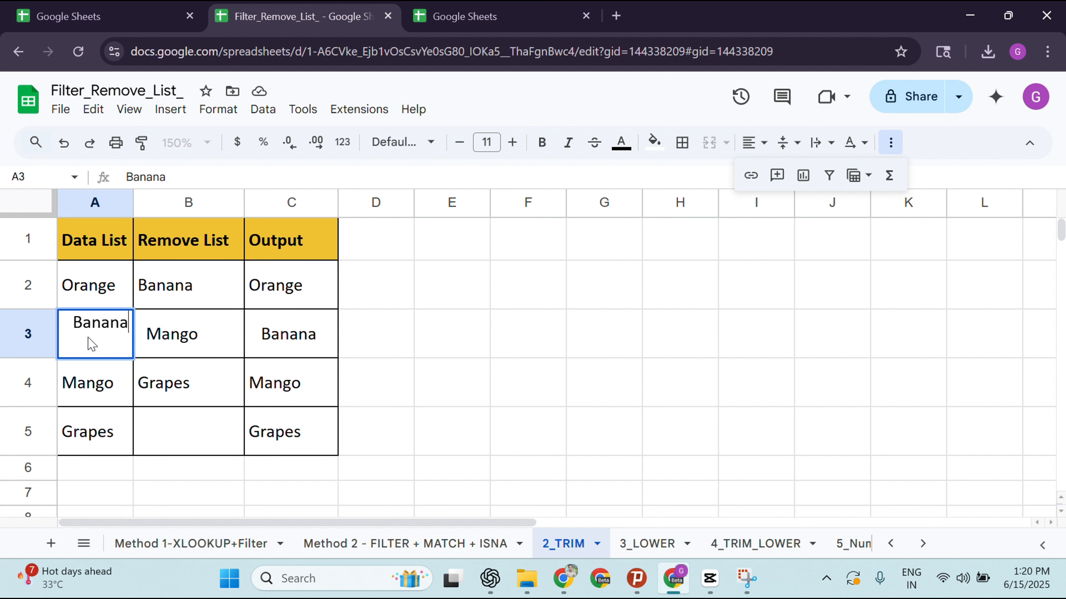
{"action": "left_click", "coordinate": [595, 336]}
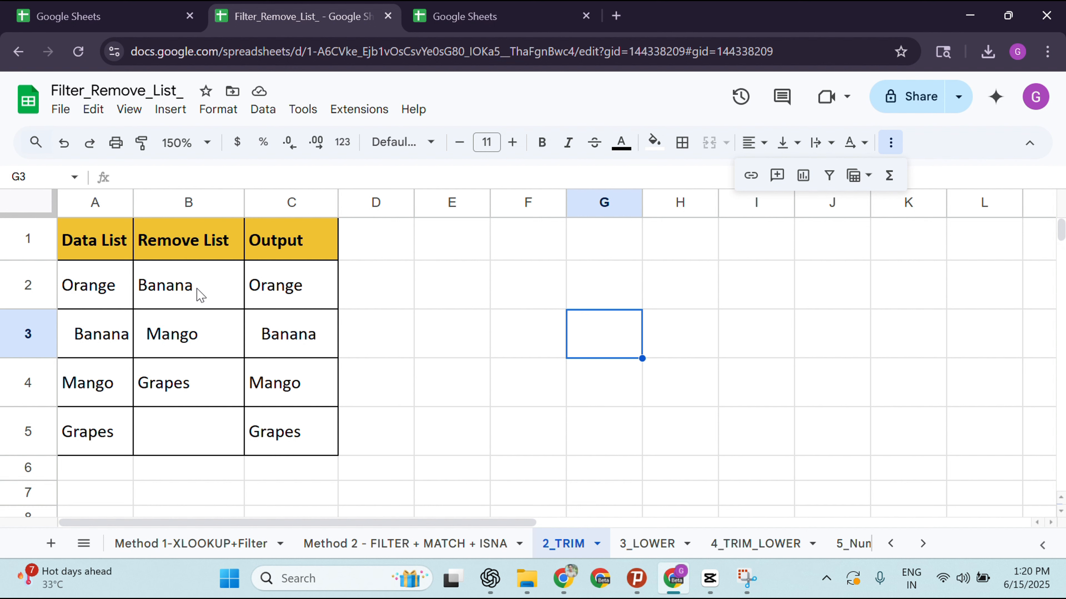
Compare the Data List entries in A2:A5 with the Remove List entries in B2:B4.
{"action": "left_click_drag", "start_coordinate": [200, 291], "coordinate": [200, 376]}
{"action": "left_click", "coordinate": [111, 302]}
{"action": "left_click_drag", "start_coordinate": [111, 302], "coordinate": [103, 419]}
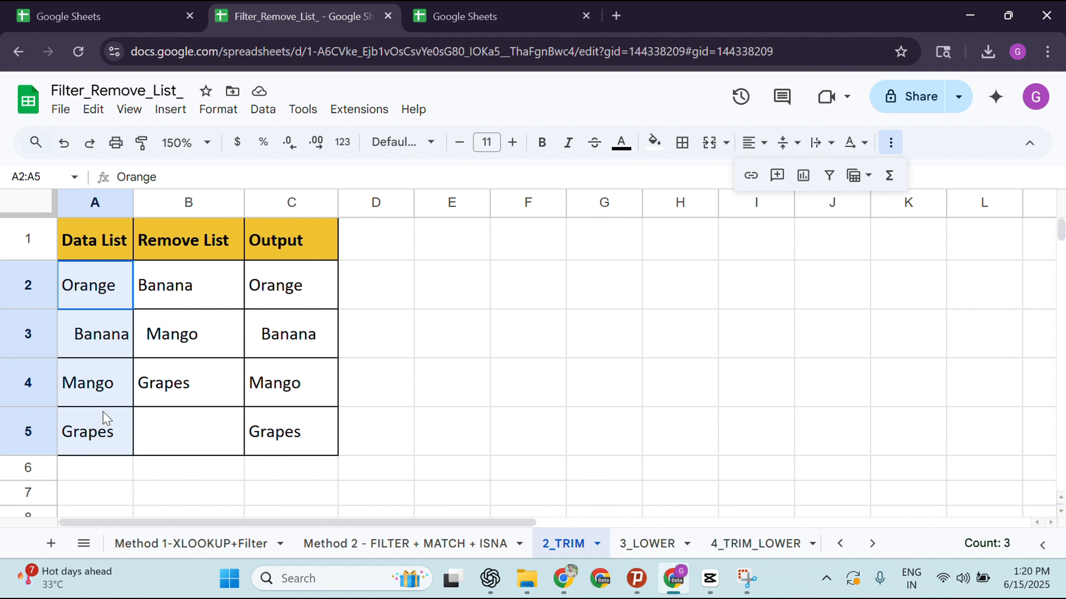
{"action": "left_click_drag", "start_coordinate": [203, 297], "coordinate": [207, 379]}
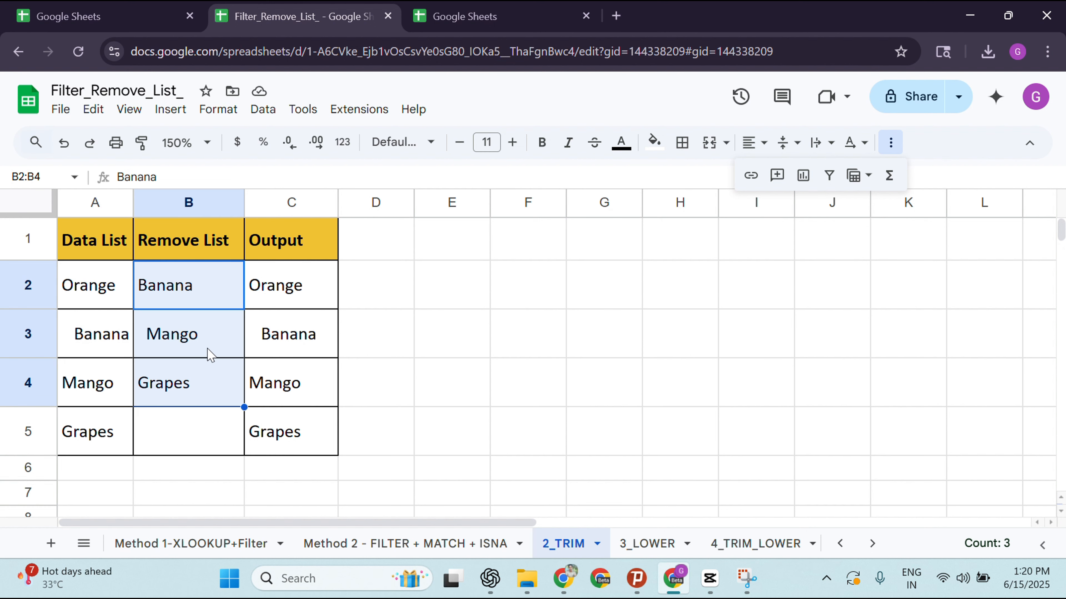
{"action": "left_click_drag", "start_coordinate": [119, 289], "coordinate": [102, 433]}
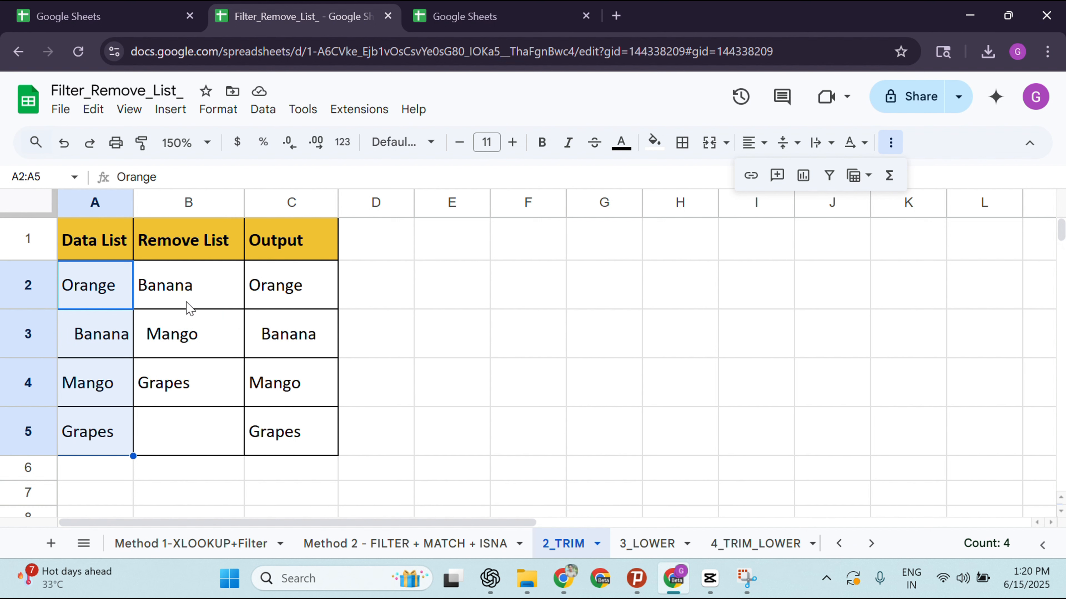
{"action": "left_click_drag", "start_coordinate": [189, 307], "coordinate": [185, 381]}
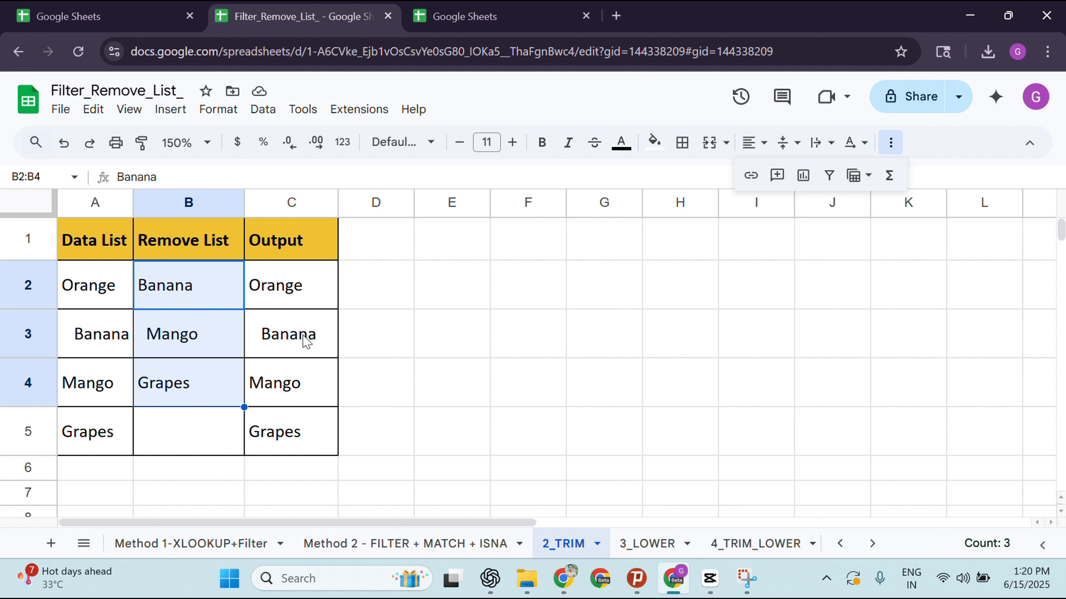
Clear the Output results in C2:C5 and start a new FILTER formula in C2 with the absolute range $A$2:$A$5.
{"action": "left_click_drag", "start_coordinate": [288, 302], "coordinate": [290, 418]}
{"action": "key", "text": "Delete"}
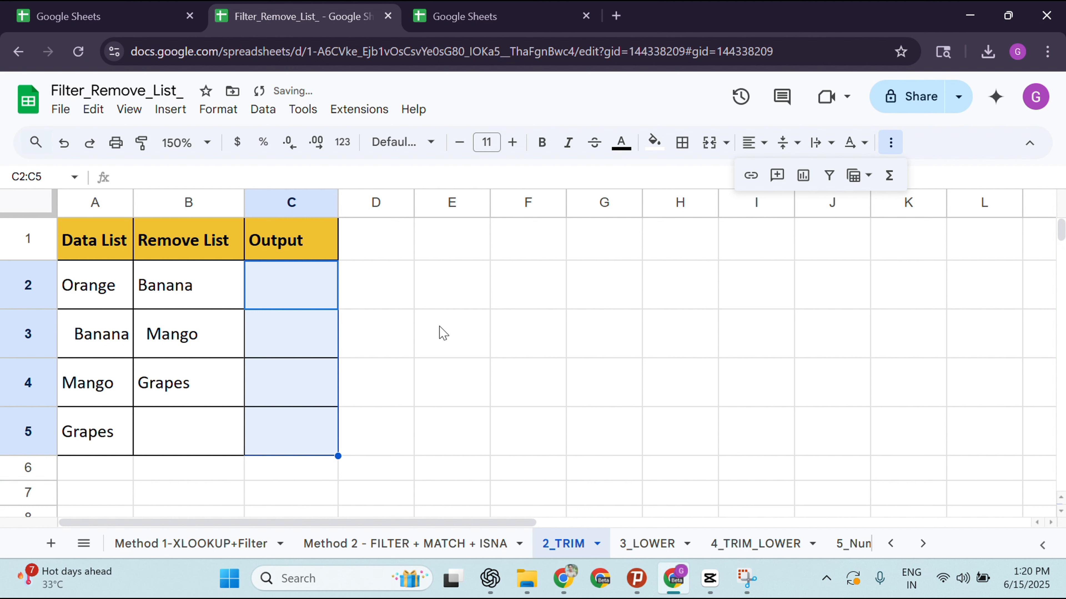
{"action": "type", "text": "filter"}
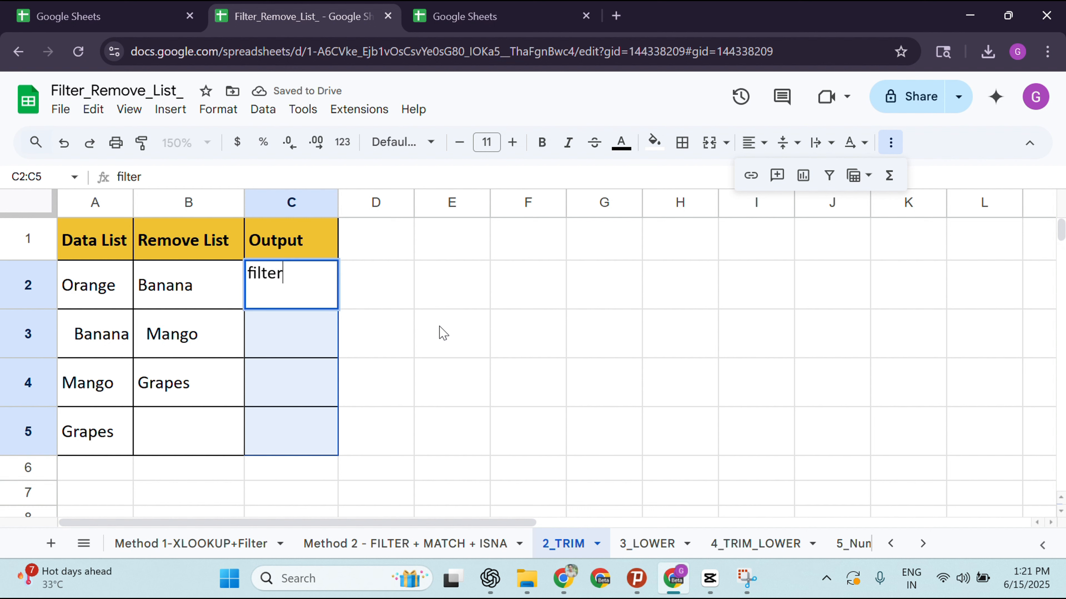
{"action": "key", "text": "BackSpace"}
{"action": "key", "text": "BackSpace"}
{"action": "key", "text": "BackSpace"}
{"action": "key", "text": "BackSpace"}
{"action": "key", "text": "BackSpace"}
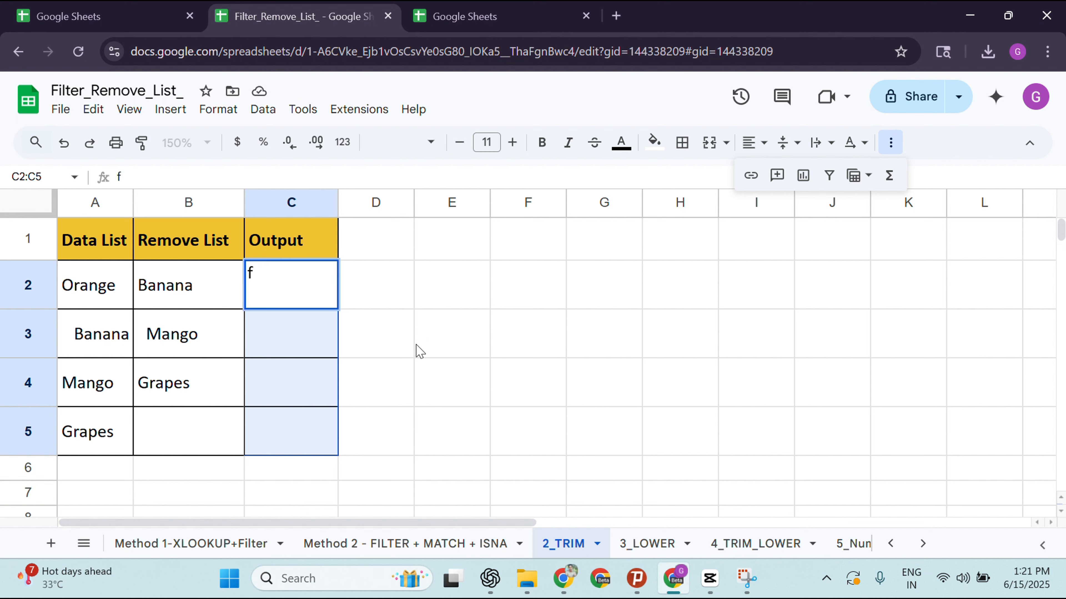
{"action": "type", "text": "=fil"}
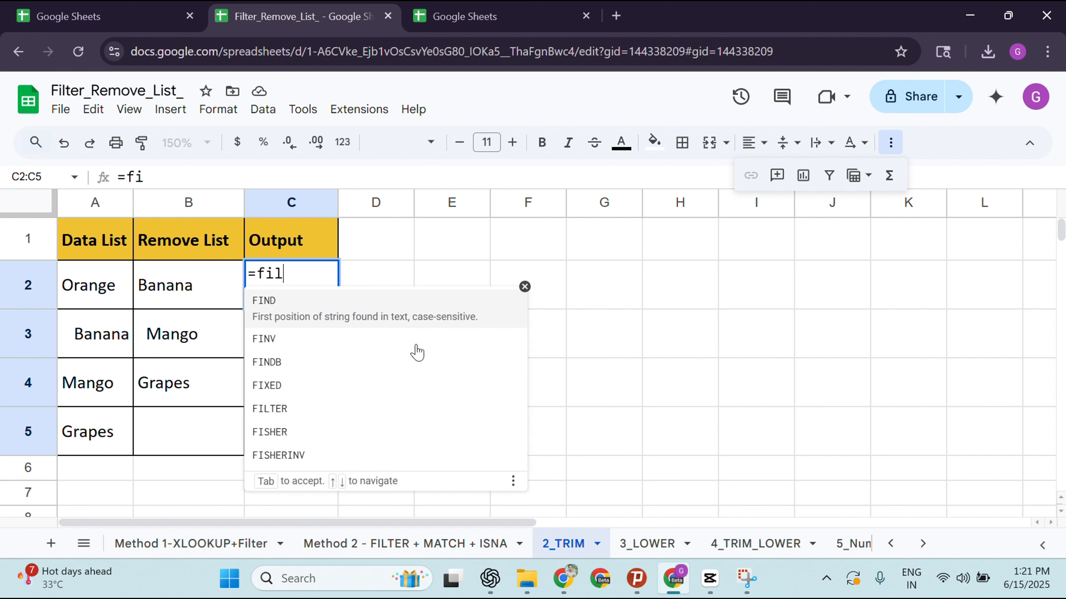
{"action": "key", "text": "Tab"}
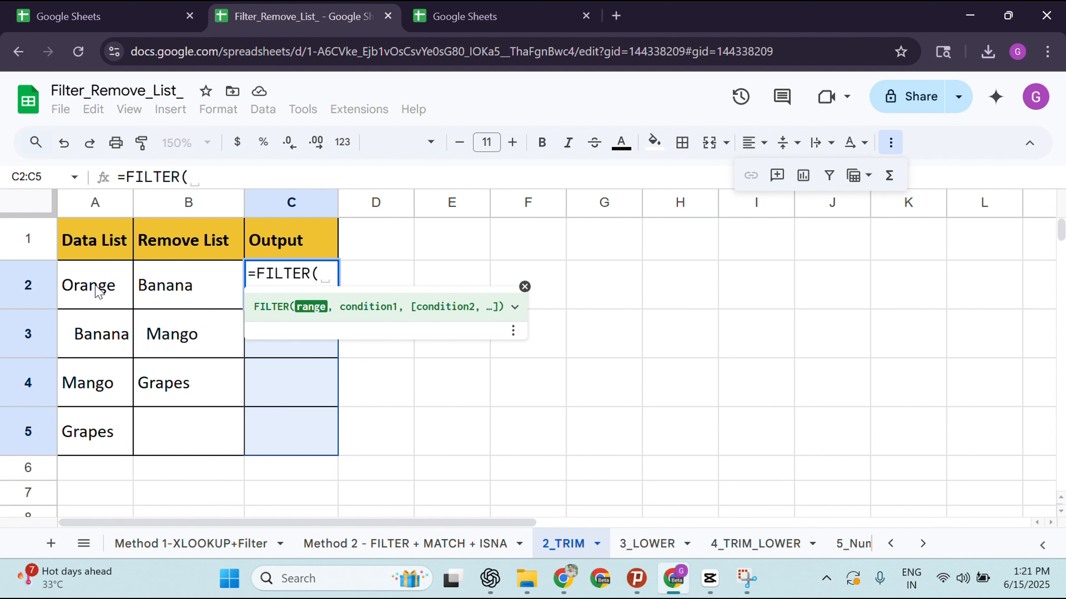
{"action": "left_click_drag", "start_coordinate": [94, 289], "coordinate": [88, 439]}
{"action": "key", "text": "F4"}
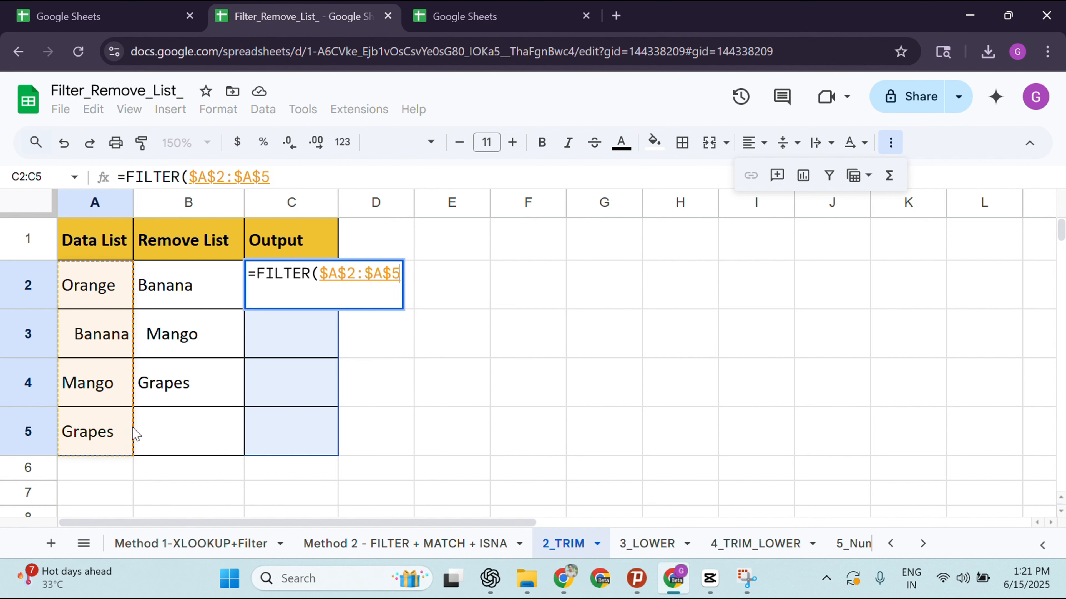
{"action": "type", "text": ", "}
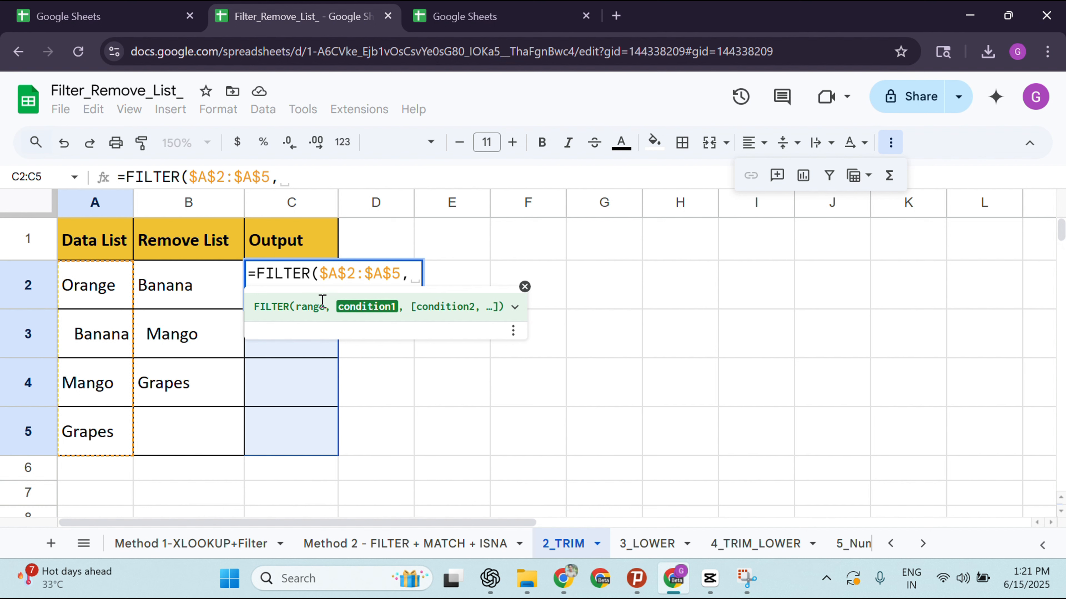
Add ISNA with a nested MATCH as the condition of the new FILTER formula in C2.
{"action": "type", "text": "isna"}
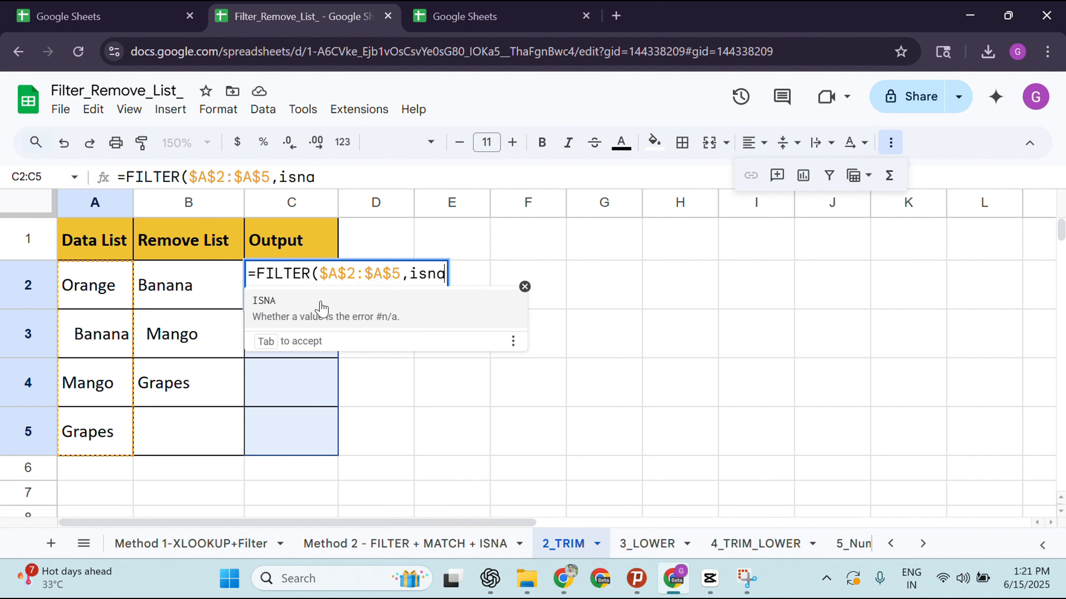
{"action": "key", "text": "Tab"}
{"action": "type", "text": "m"}
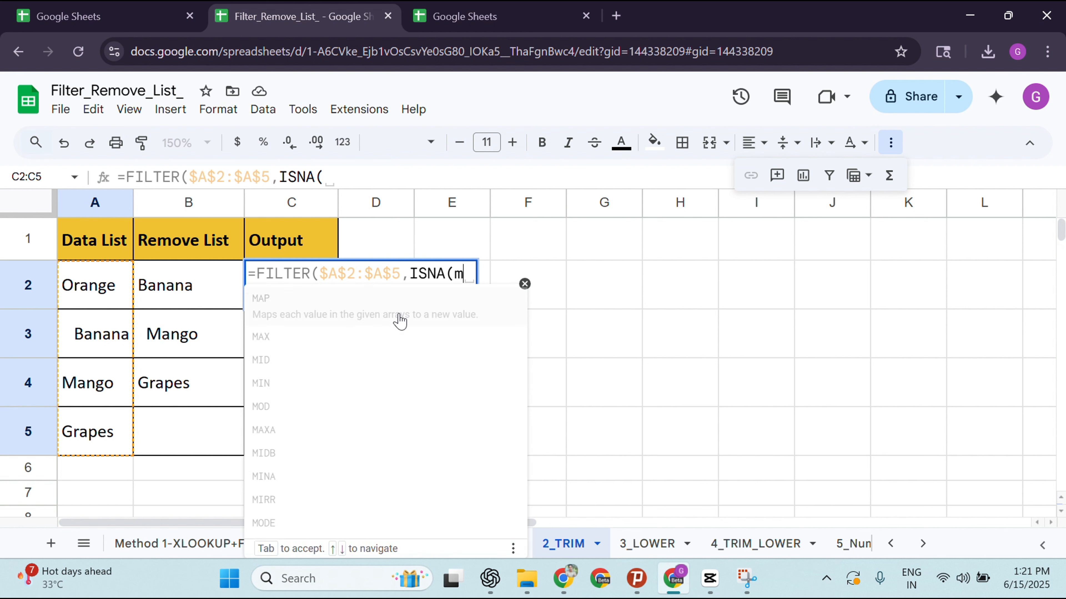
{"action": "type", "text": "atch"}
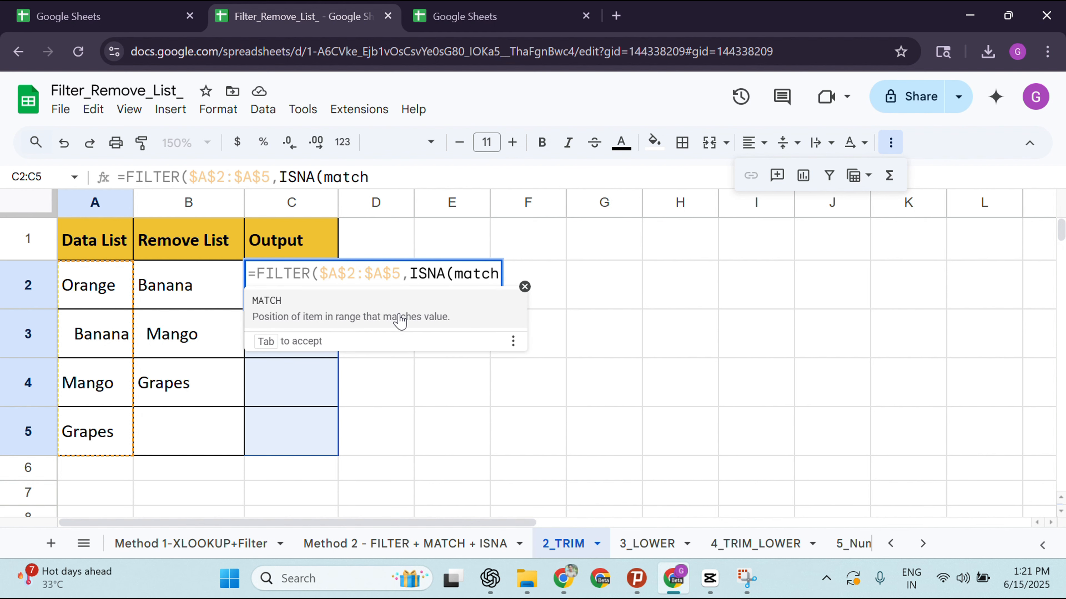
{"action": "key", "text": "Tab"}
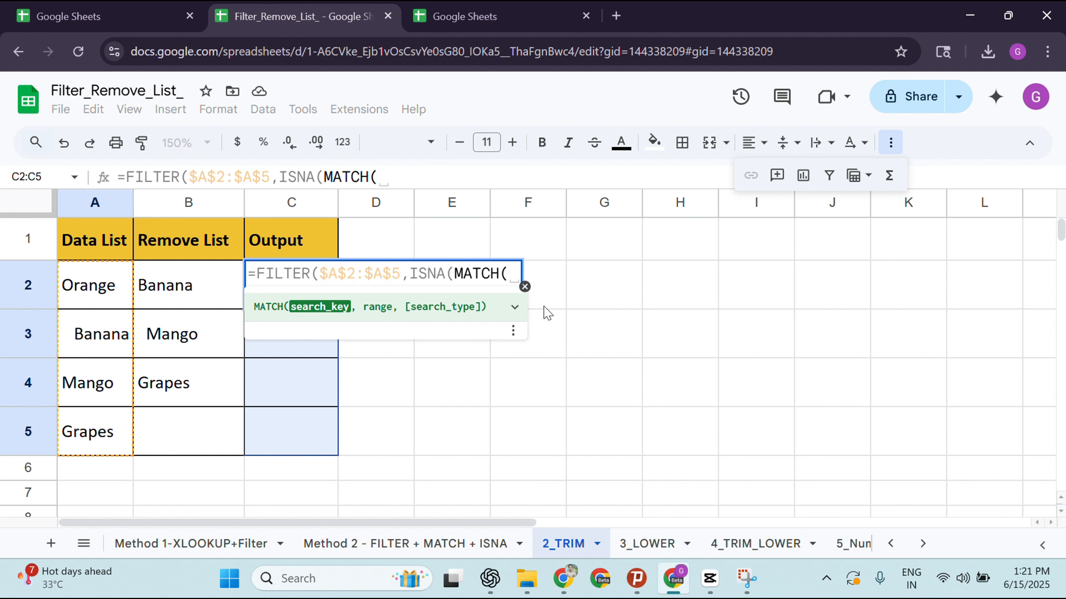
Set the MATCH search key in C2's formula to TRIM of the absolute range $A$2:$A$5.
{"action": "type", "text": "trim"}
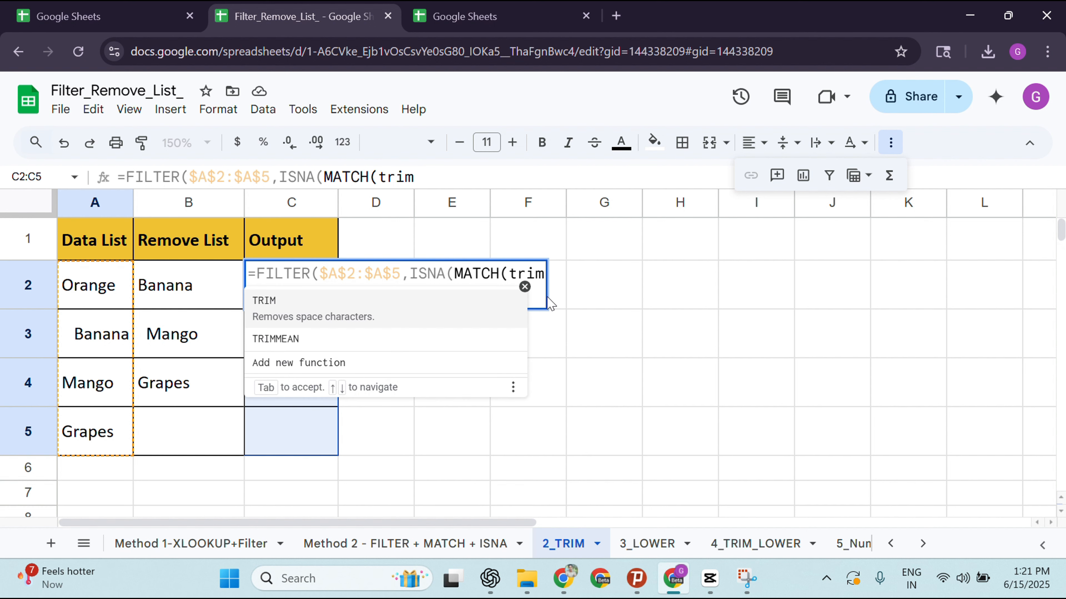
{"action": "left_click", "coordinate": [338, 314]}
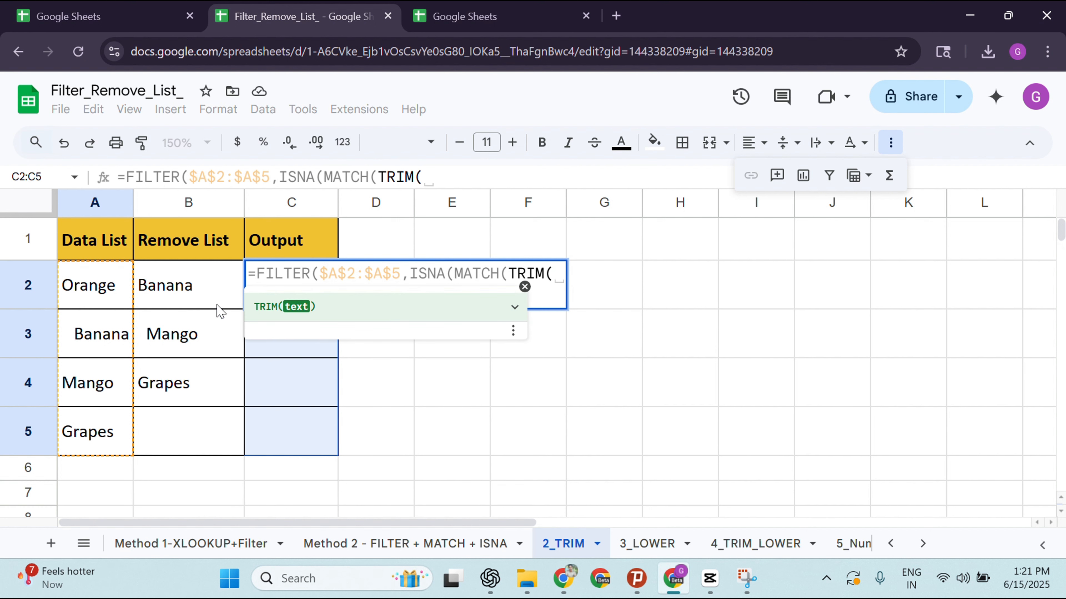
{"action": "mouse_move", "coordinate": [104, 288]}
{"action": "left_mouse_down"}
{"action": "mouse_move", "coordinate": [71, 347]}
{"action": "mouse_move", "coordinate": [94, 441]}
{"action": "left_mouse_up"}
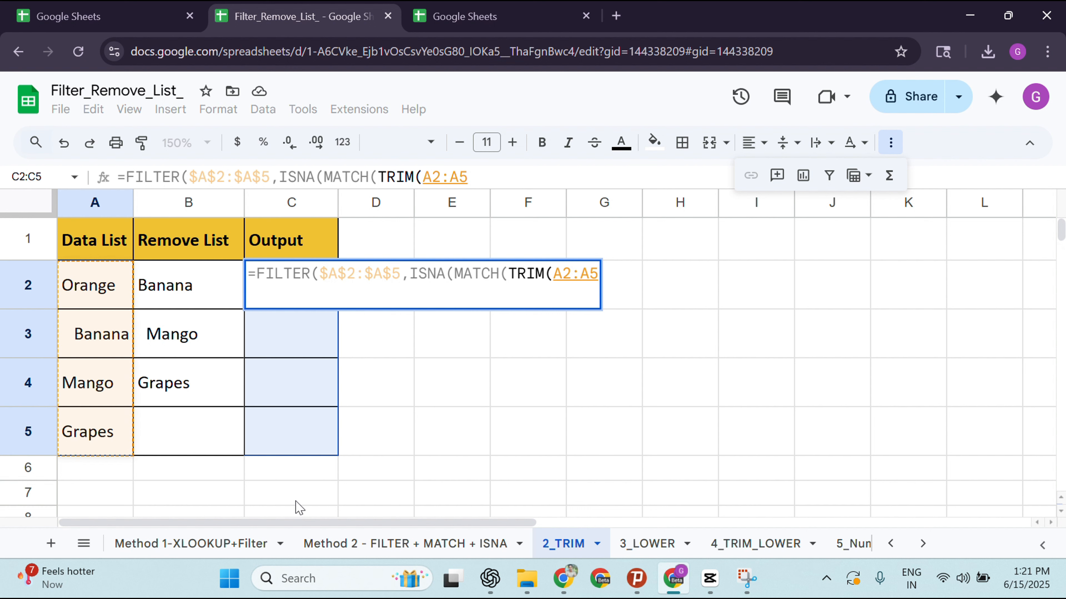
{"action": "key", "text": "F4"}
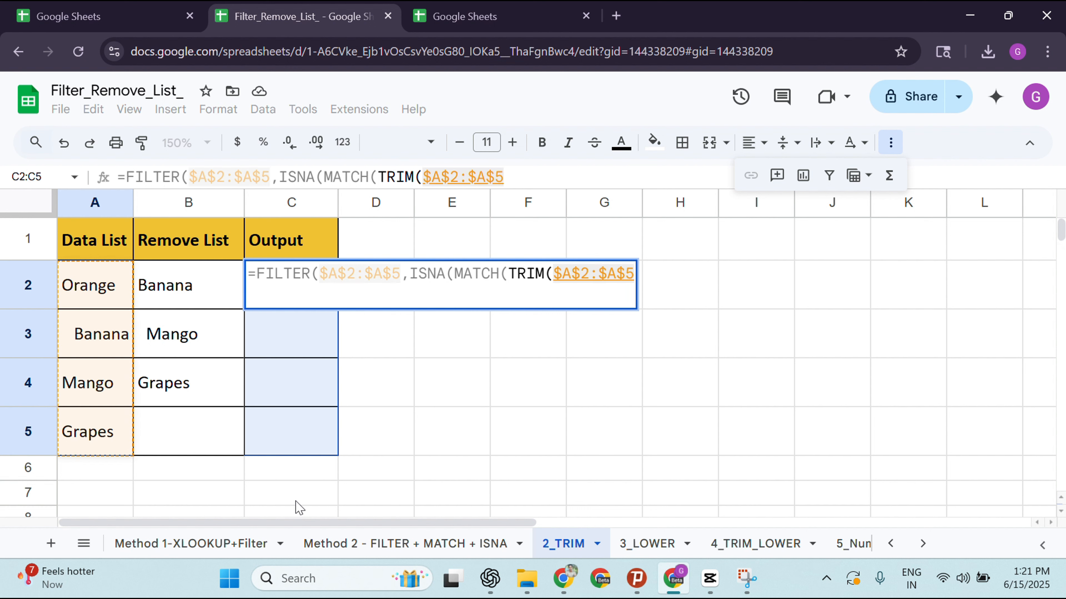
{"action": "type", "text": "),"}
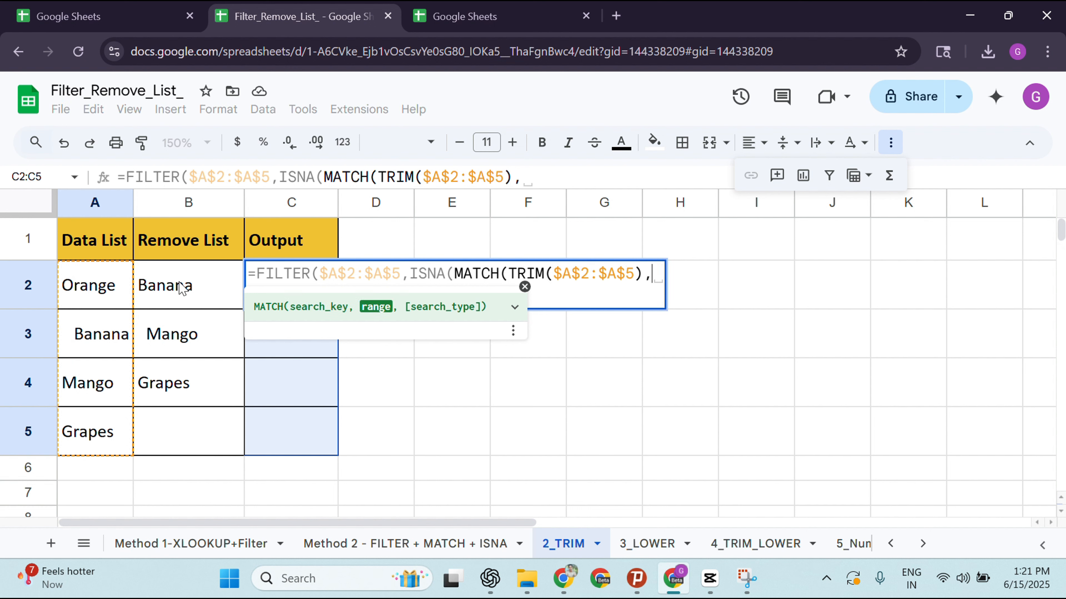
Complete the MATCH with TRIM of $B$2:$B$4 as the range and 0 as the search type, and enter the formula.
{"action": "type", "text": "trim"}
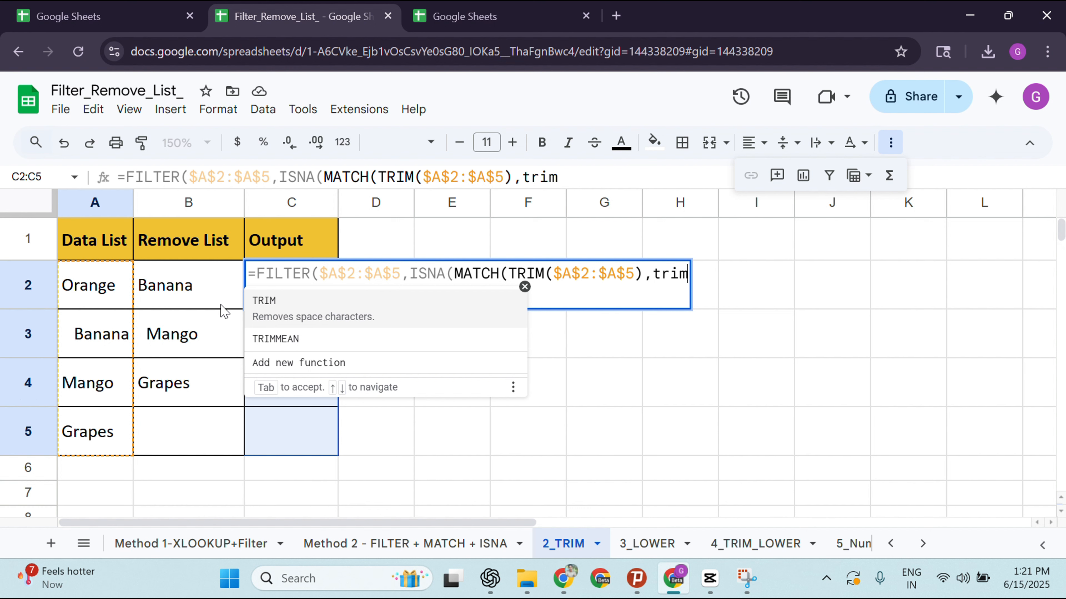
{"action": "left_click", "coordinate": [293, 316]}
{"action": "left_click_drag", "start_coordinate": [190, 283], "coordinate": [189, 400]}
{"action": "key", "text": "F4"}
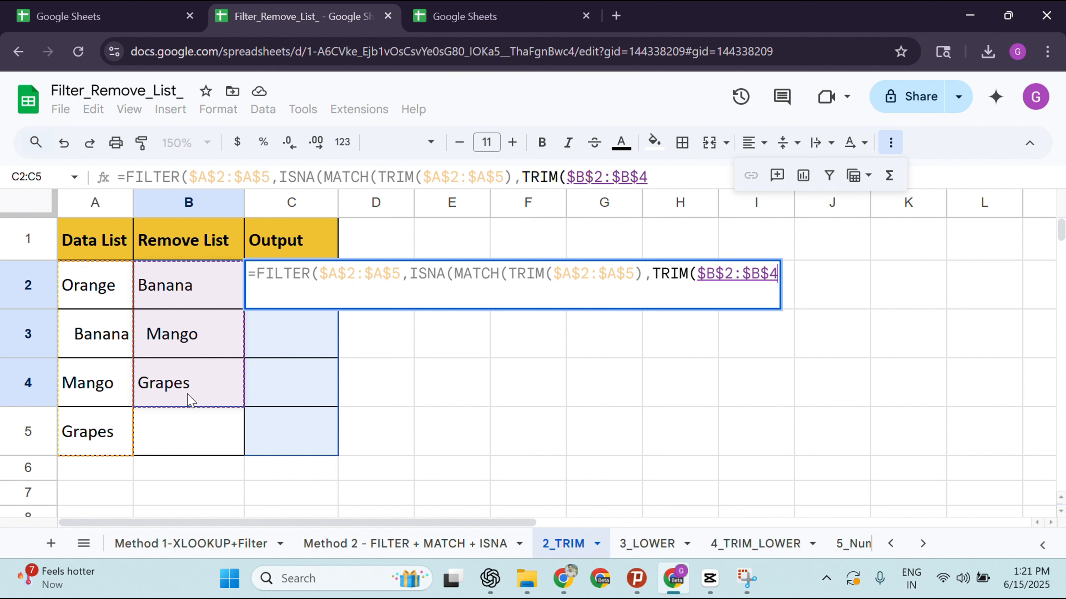
{"action": "type", "text": ")"}
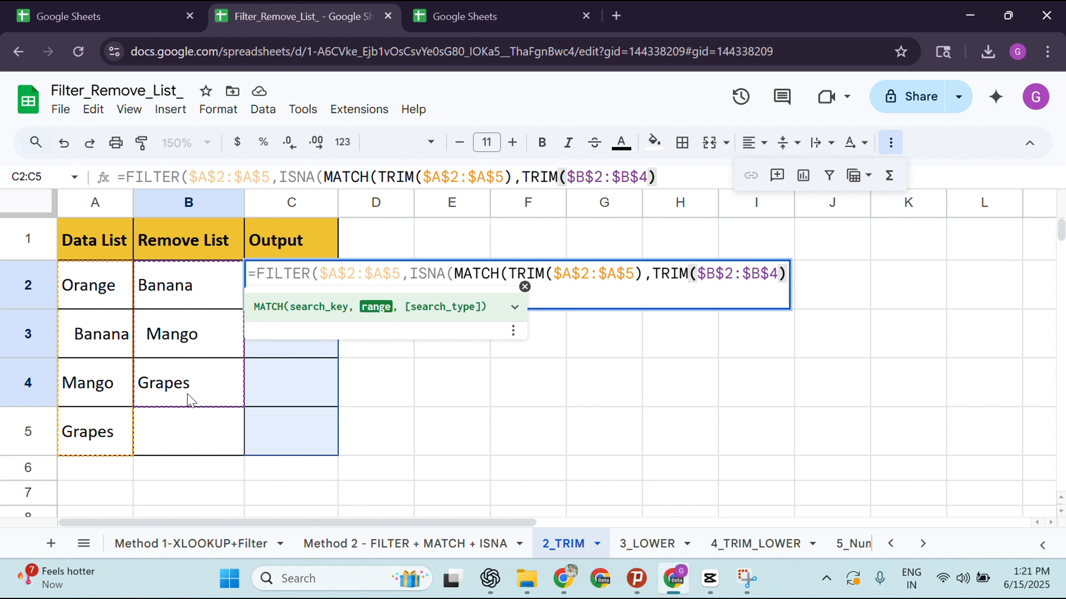
{"action": "type", "text": ",0"}
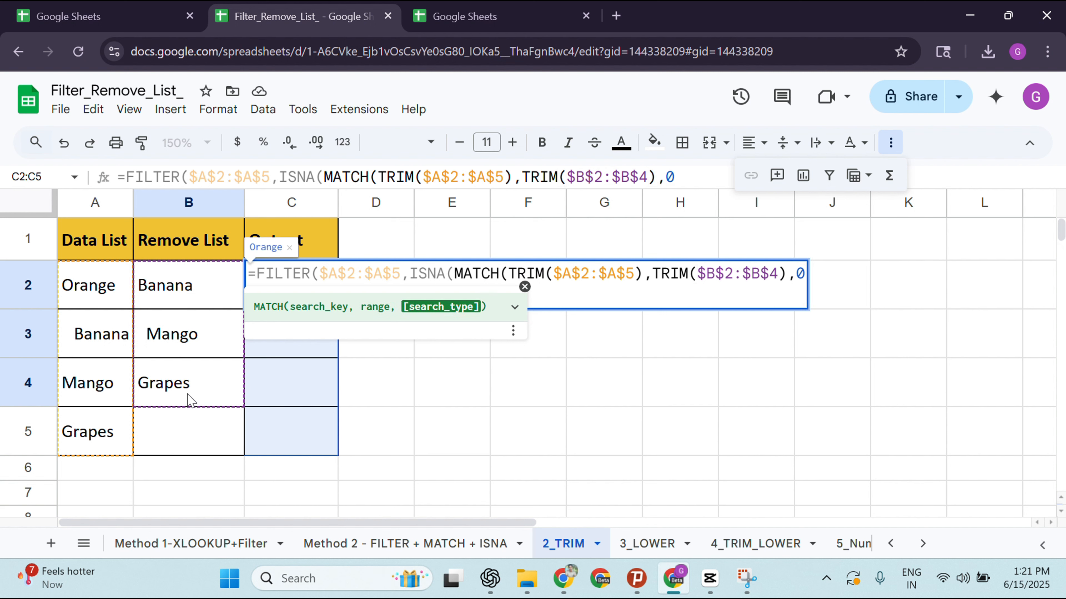
{"action": "key", "text": "Return"}
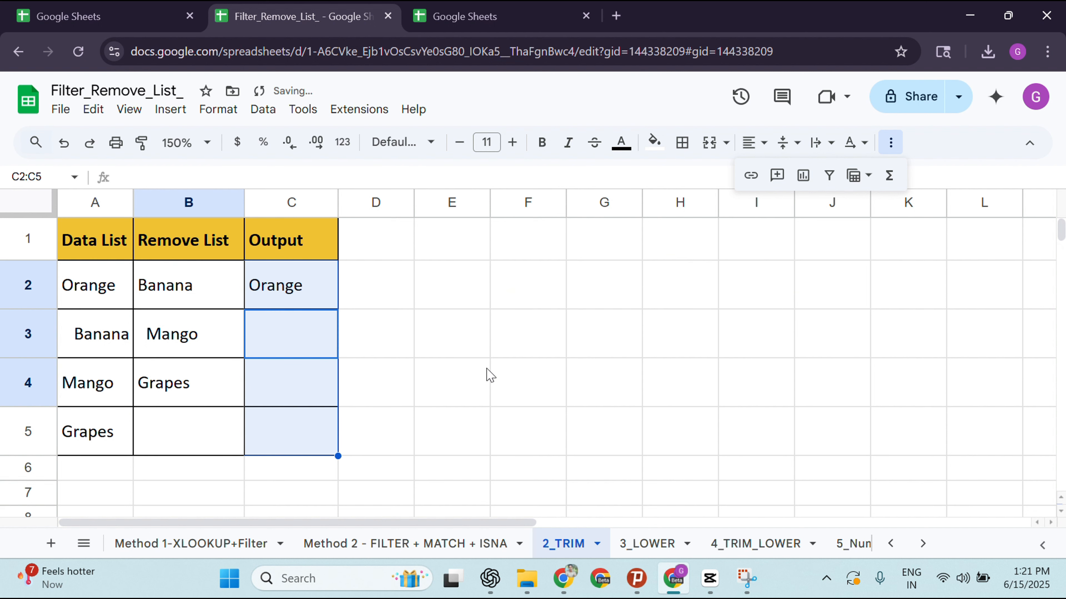
Compare the Remove List entries in B2:B4 with the Data List and check the Output in C2.
{"action": "left_click", "coordinate": [514, 369]}
{"action": "left_click_drag", "start_coordinate": [195, 293], "coordinate": [196, 382]}
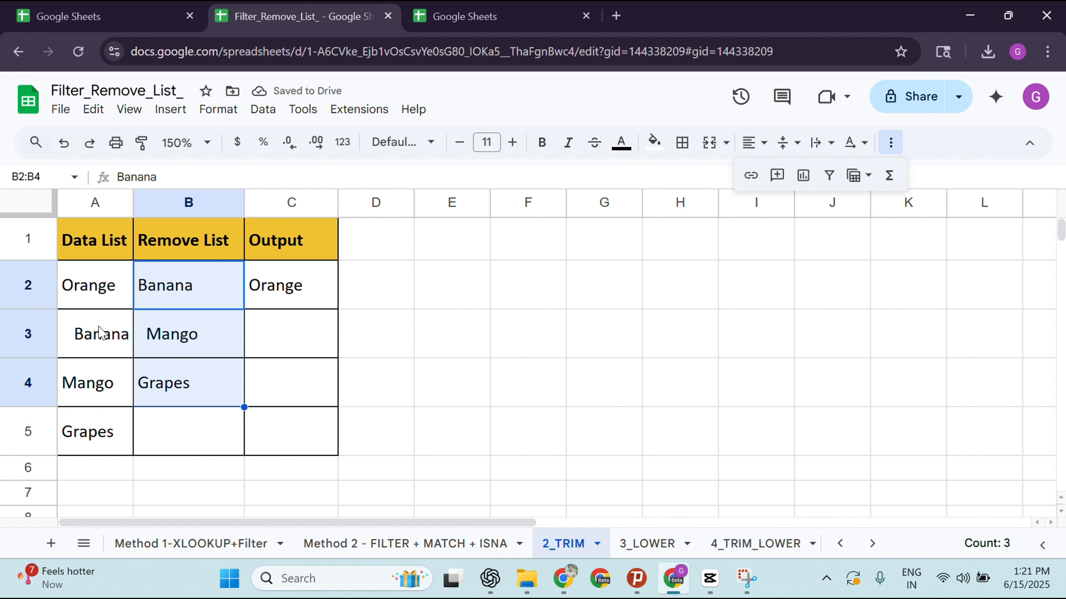
{"action": "left_click_drag", "start_coordinate": [101, 336], "coordinate": [93, 435]}
{"action": "left_click", "coordinate": [105, 299]}
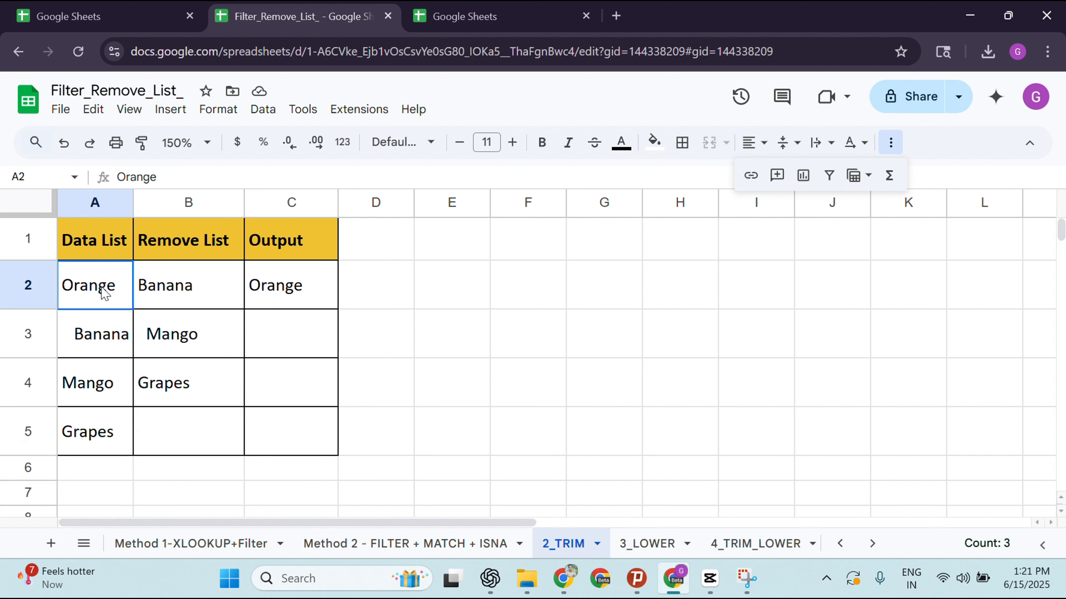
{"action": "left_click", "coordinate": [184, 422]}
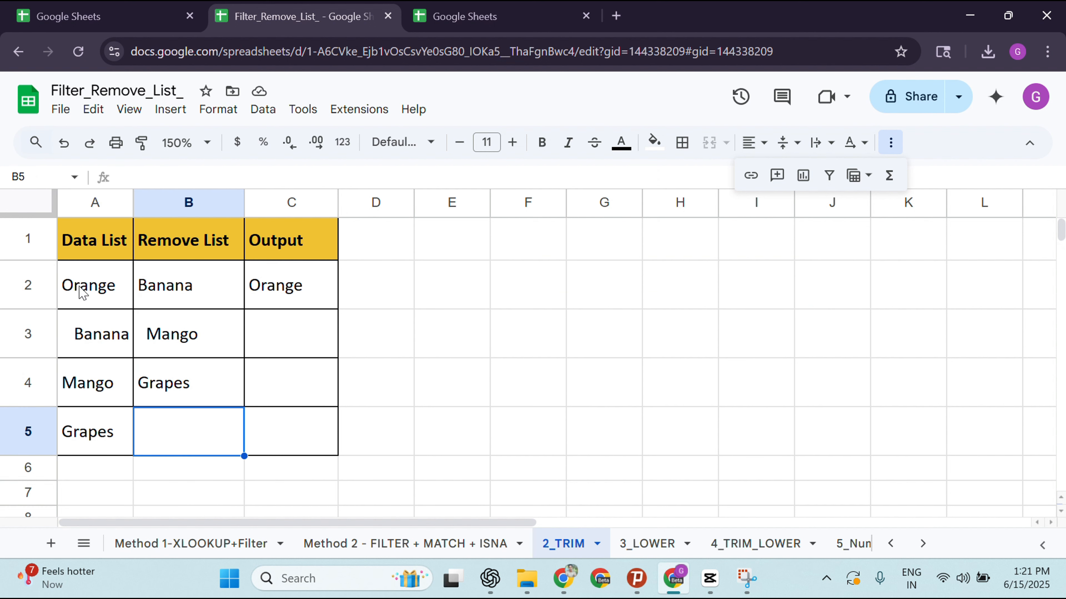
{"action": "left_click", "coordinate": [278, 294]}
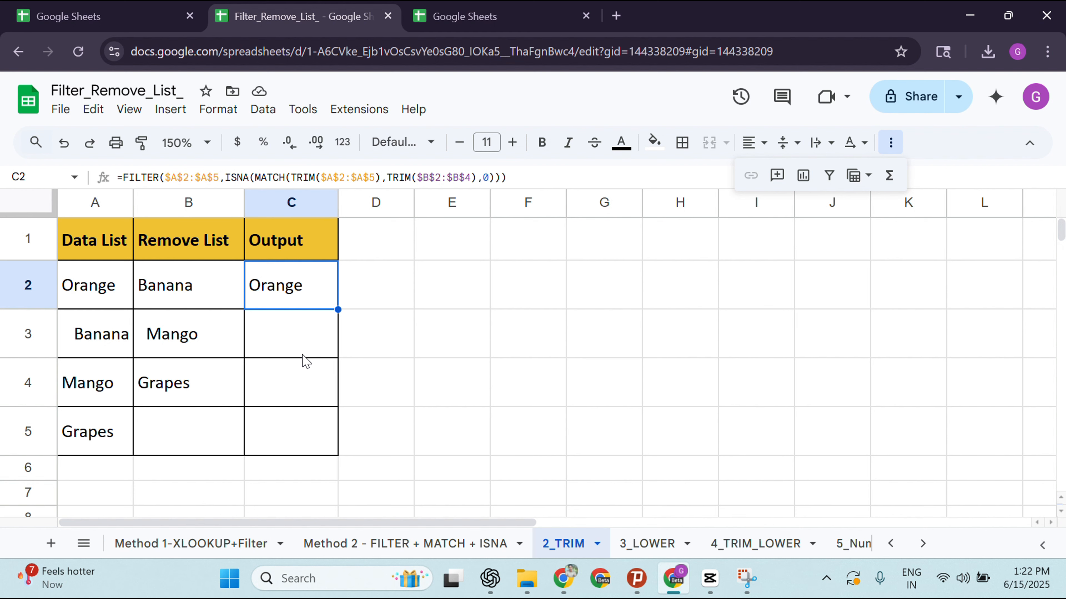
Switch to the 3_LOWER sheet and check the letter case of the Data List and Remove List entries.
{"action": "left_click", "coordinate": [647, 544]}
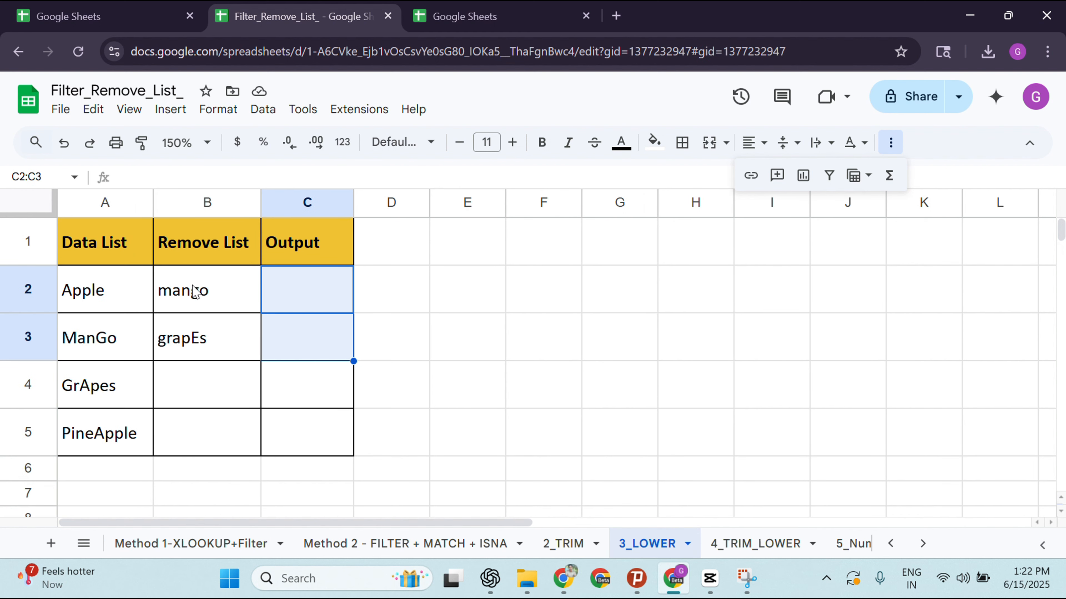
{"action": "left_click", "coordinate": [305, 311]}
{"action": "left_click", "coordinate": [87, 295]}
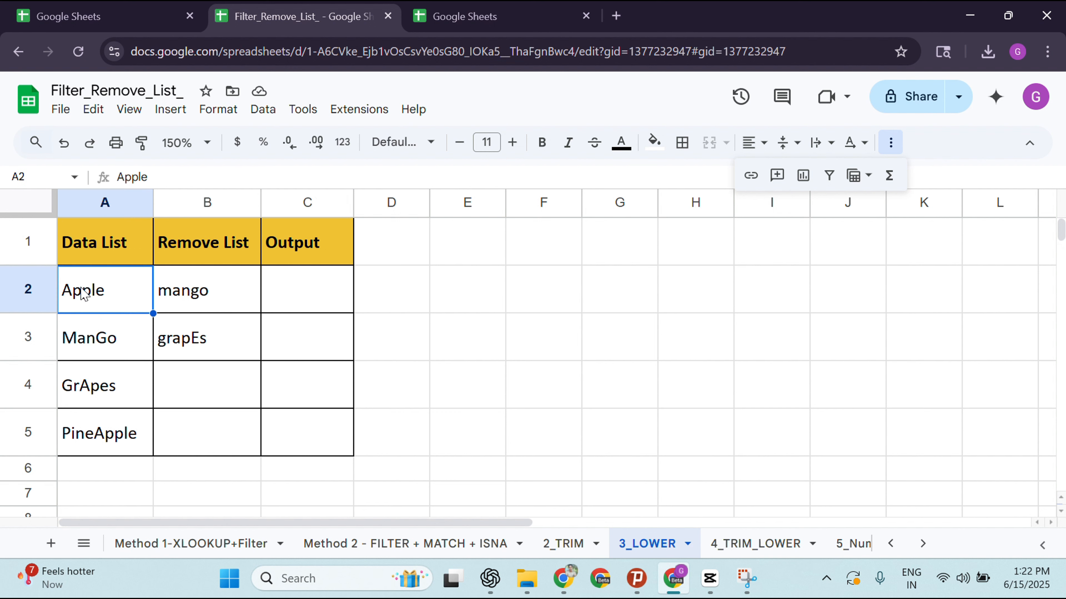
{"action": "left_click", "coordinate": [102, 331]}
{"action": "left_click", "coordinate": [198, 301]}
{"action": "left_click", "coordinate": [197, 350]}
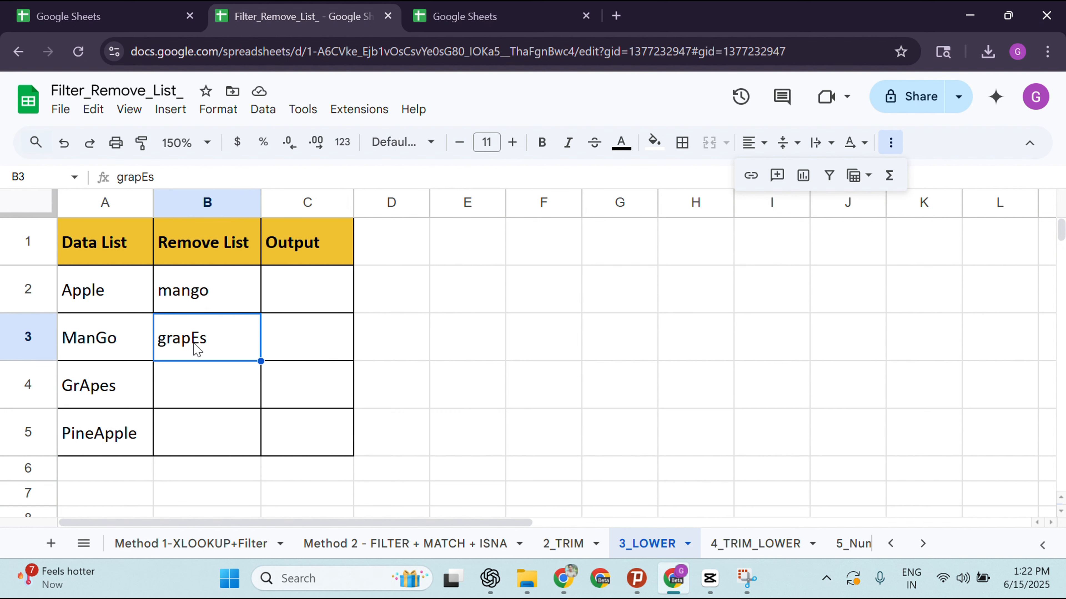
Start a FILTER formula in C2 of the 3_LOWER sheet with the absolute range $A$2:$A$5.
{"action": "left_click", "coordinate": [327, 282]}
{"action": "type", "text": "=filter"}
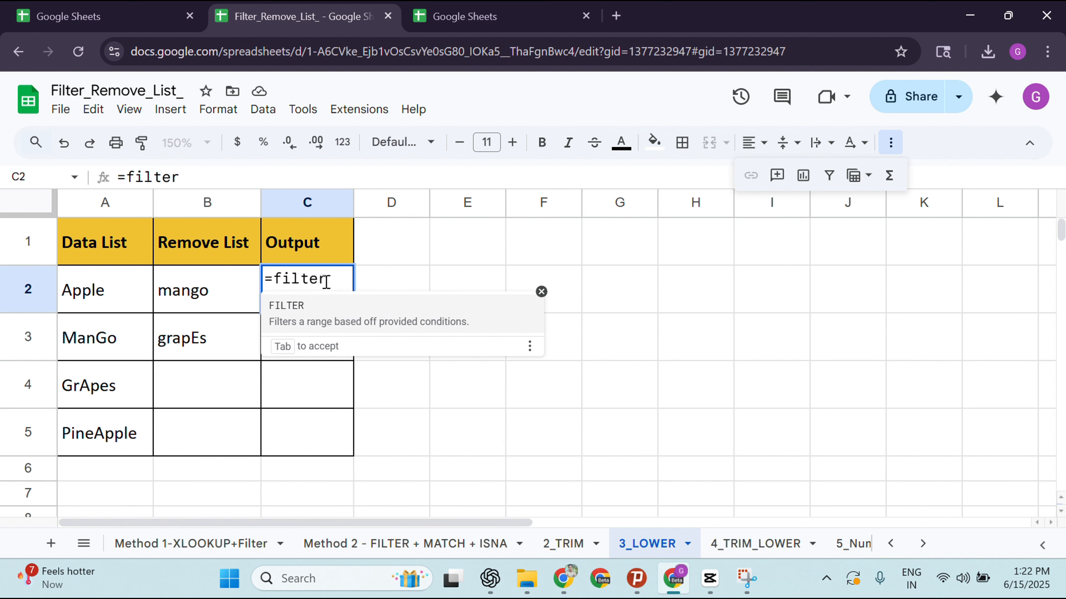
{"action": "left_click", "coordinate": [277, 320]}
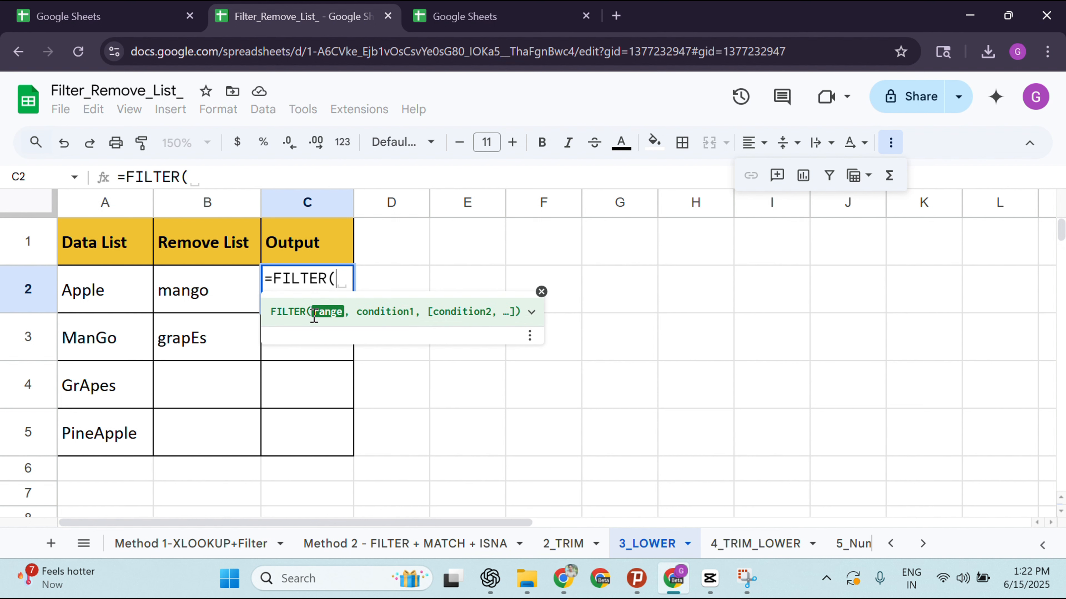
{"action": "left_click", "coordinate": [105, 288]}
{"action": "left_click_drag", "start_coordinate": [105, 287], "coordinate": [98, 448]}
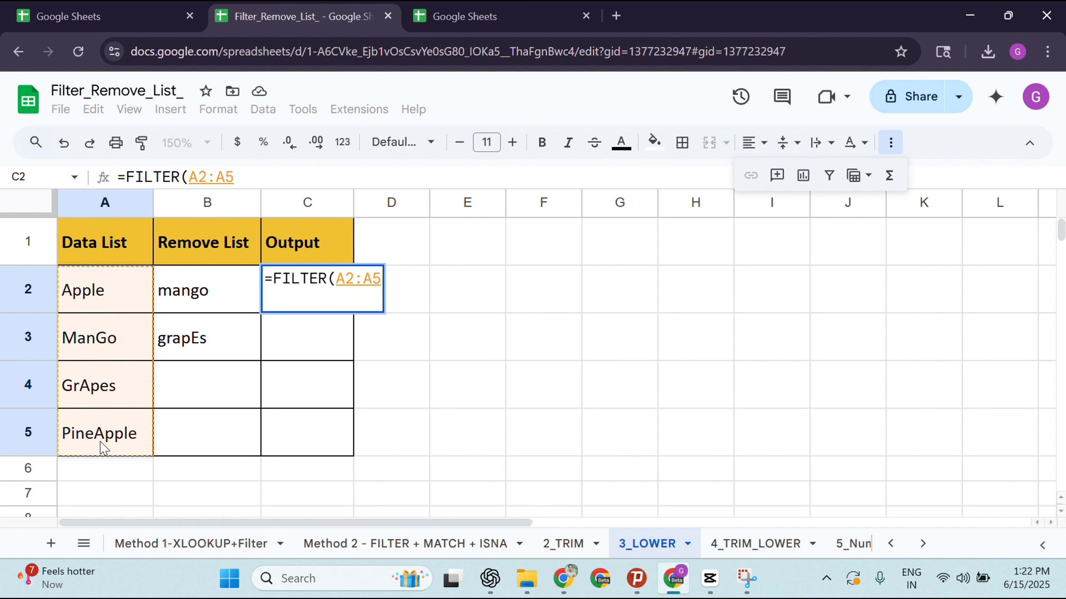
{"action": "key", "text": "F4"}
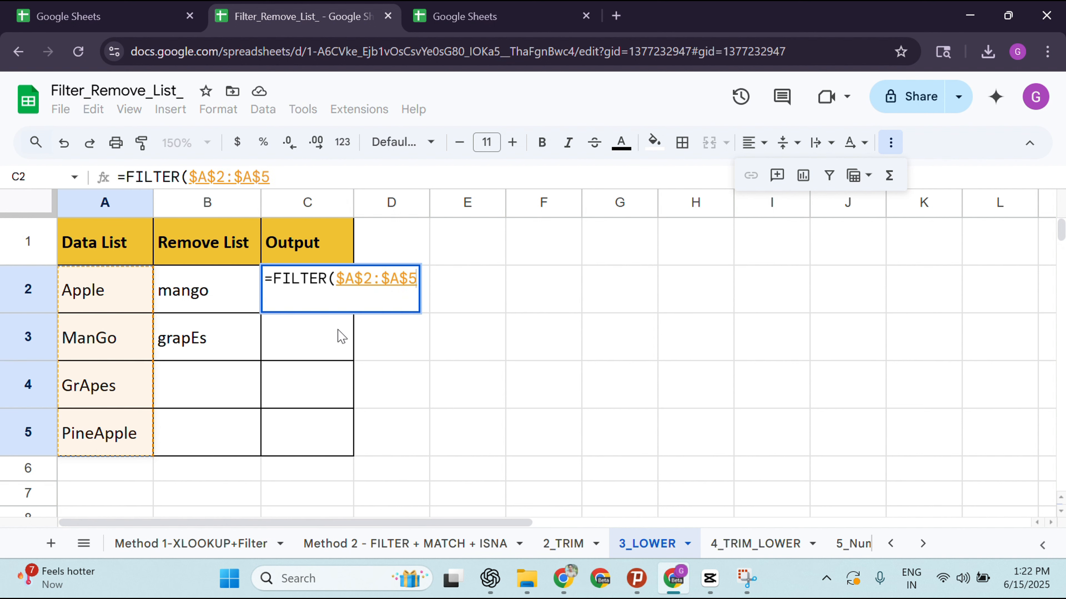
{"action": "type", "text": ","}
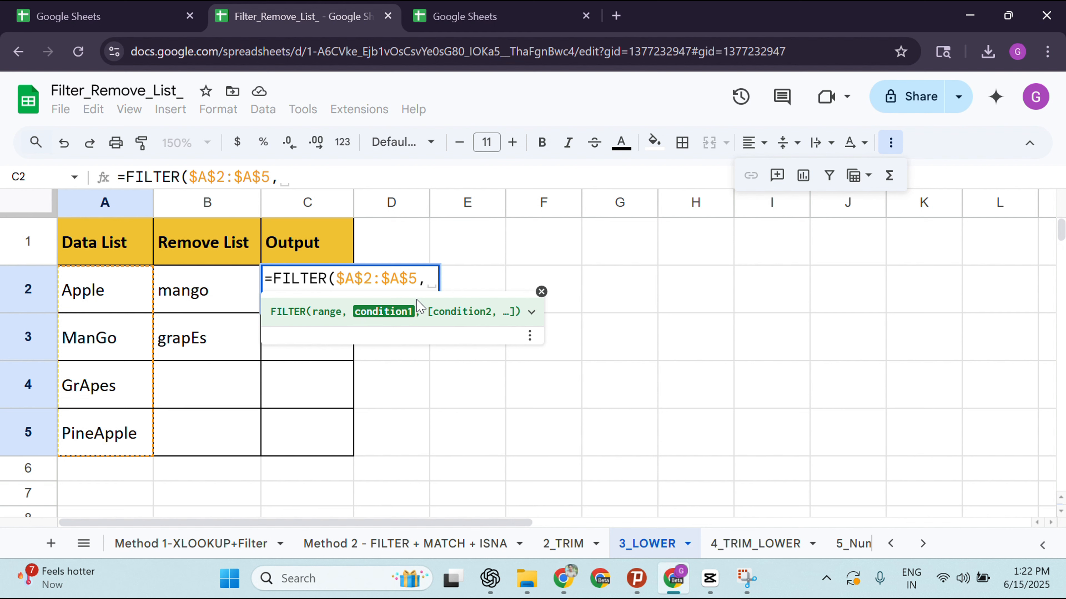
Add ISNA with a nested MATCH as the condition of the FILTER formula in C2 on 3_LOWER.
{"action": "key", "text": "BackSpace"}
{"action": "type", "text": "isna"}
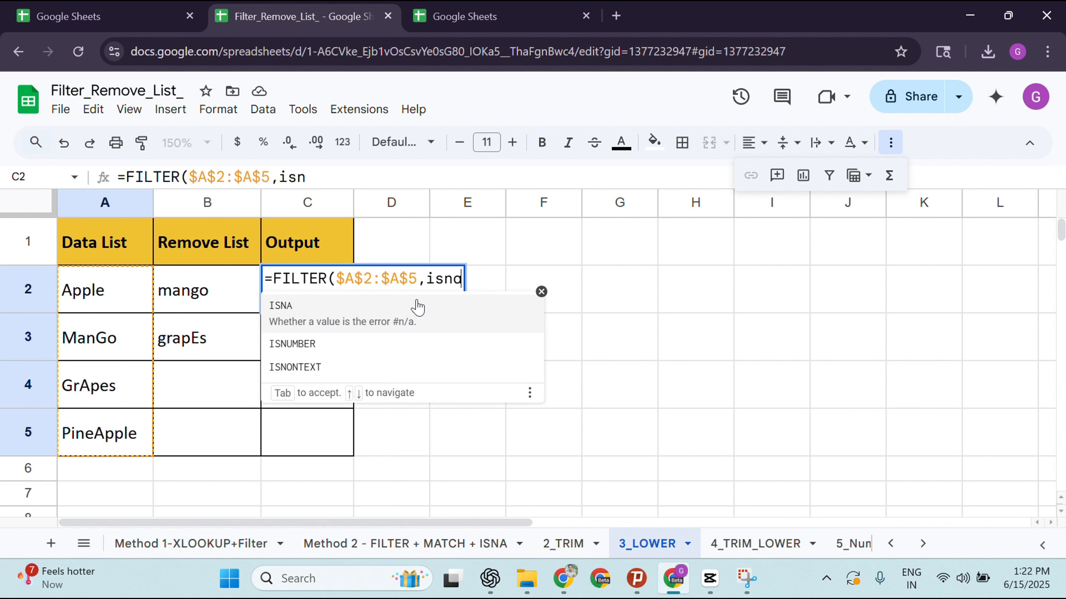
{"action": "key", "text": "Tab"}
{"action": "type", "text": "m"}
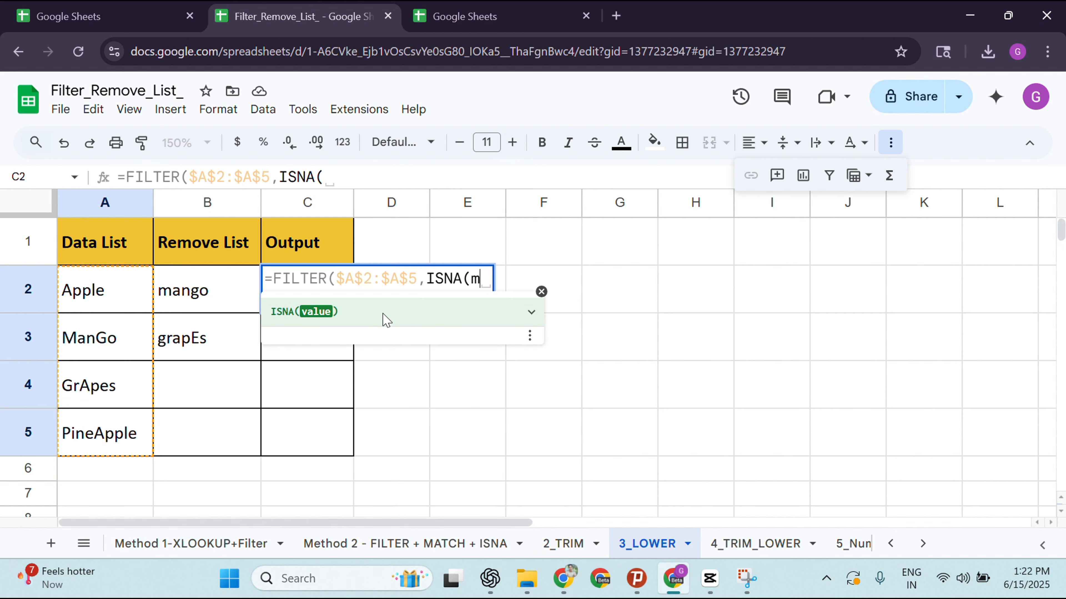
{"action": "type", "text": "athc"}
{"action": "key", "text": "BackSpace"}
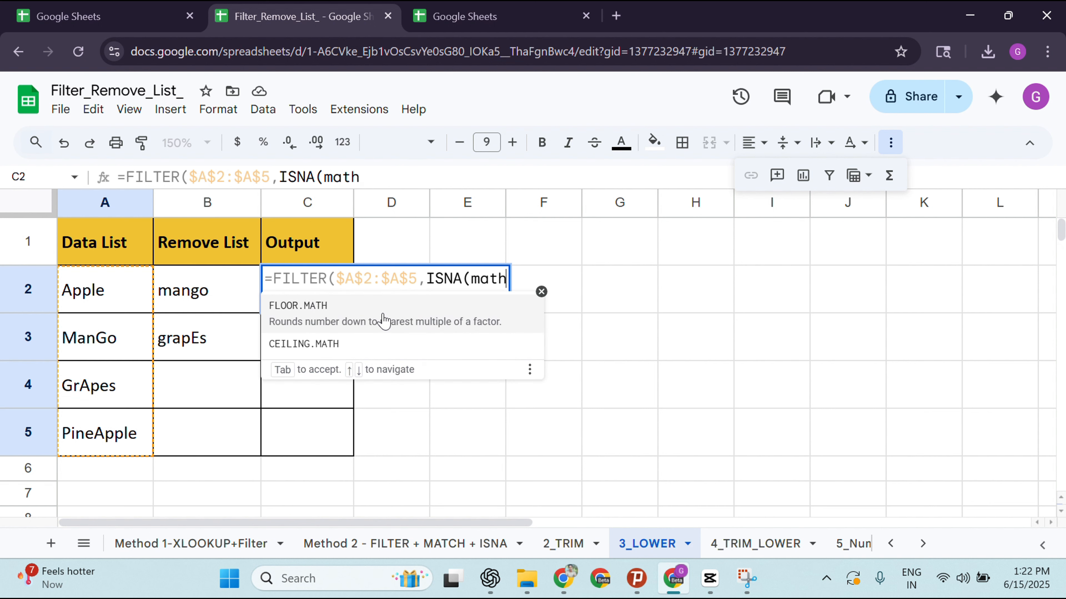
{"action": "key", "text": "BackSpace"}
{"action": "type", "text": "ch"}
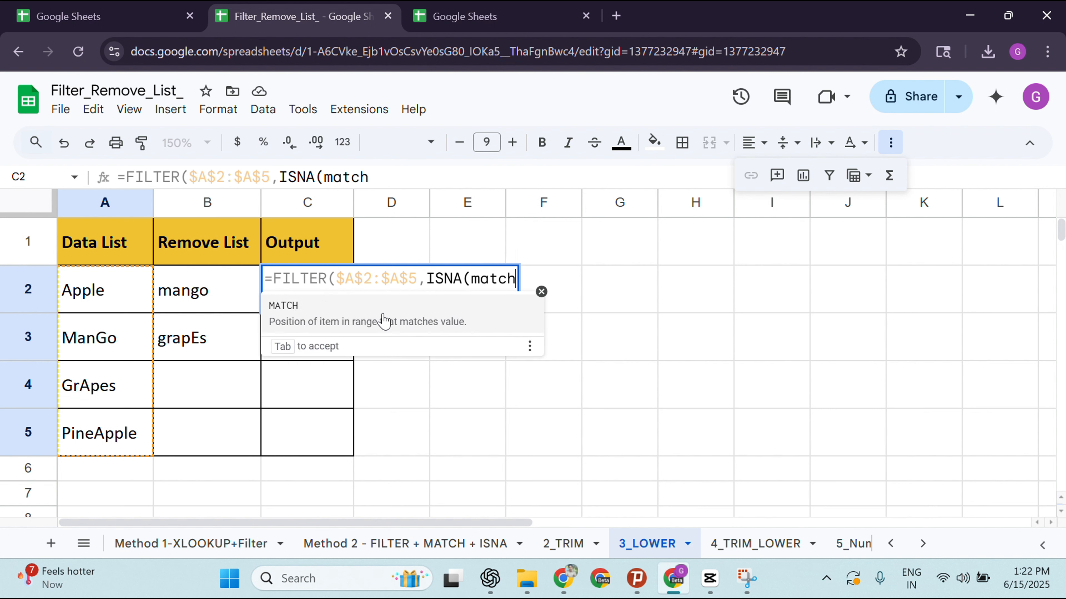
{"action": "key", "text": "Tab"}
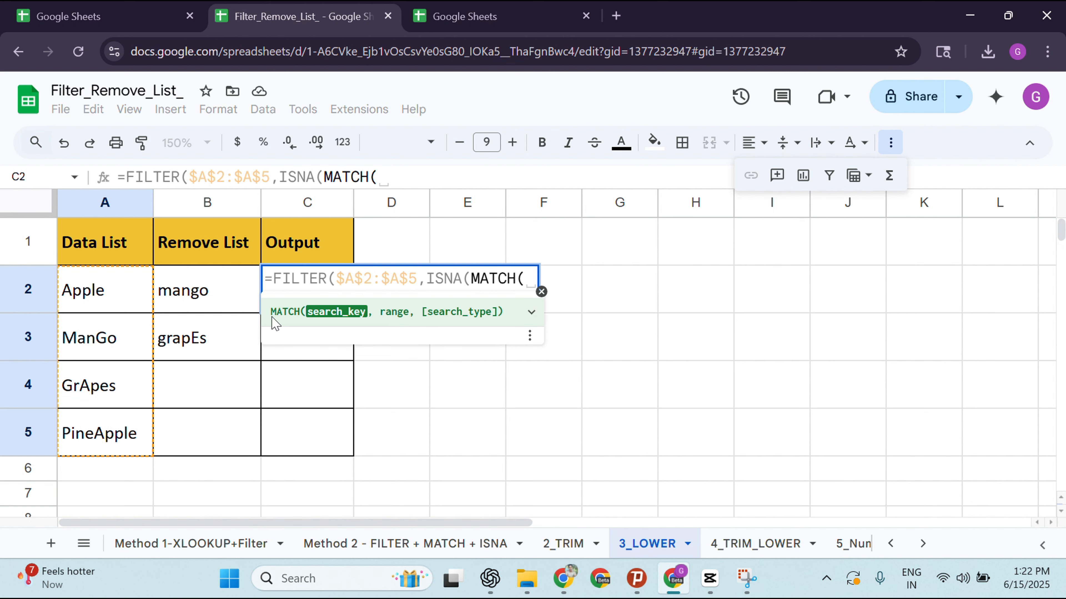
Complete the MATCH with search key $A$2:$A$5, range $B$2:$B$4 and search type 0, and enter the formula.
{"action": "left_click_drag", "start_coordinate": [102, 282], "coordinate": [104, 436]}
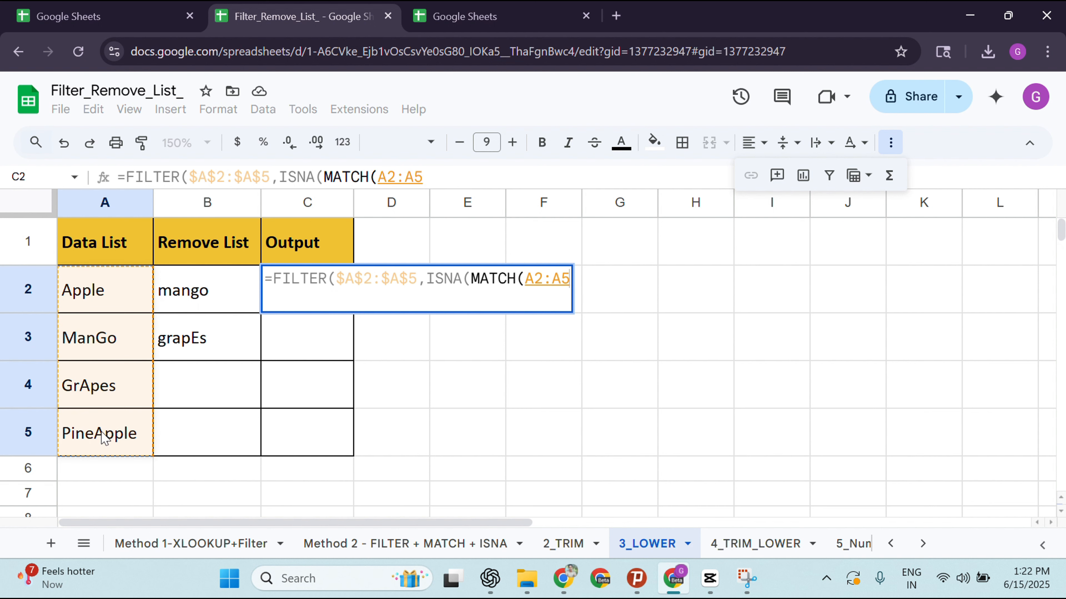
{"action": "key", "text": "F4"}
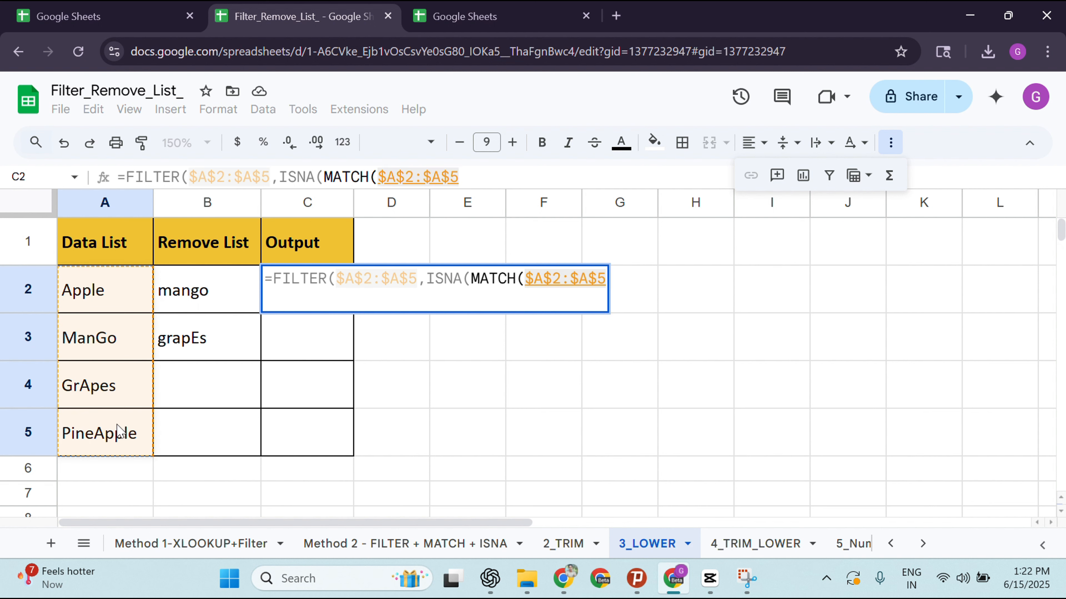
{"action": "type", "text": ","}
{"action": "left_click", "coordinate": [229, 299]}
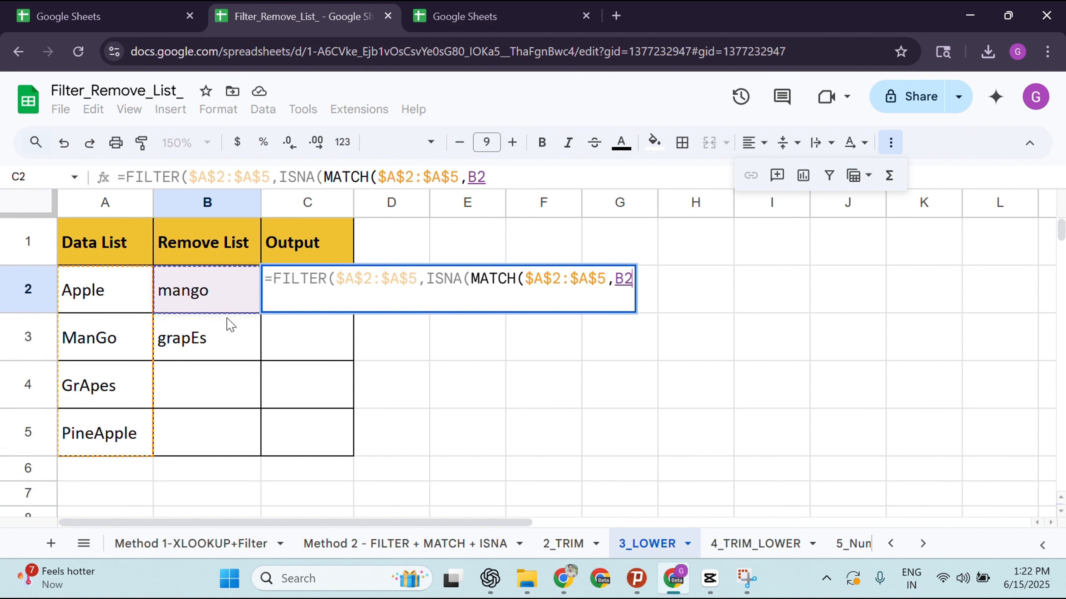
{"action": "left_click_drag", "start_coordinate": [229, 323], "coordinate": [232, 368]}
{"action": "key", "text": "F4"}
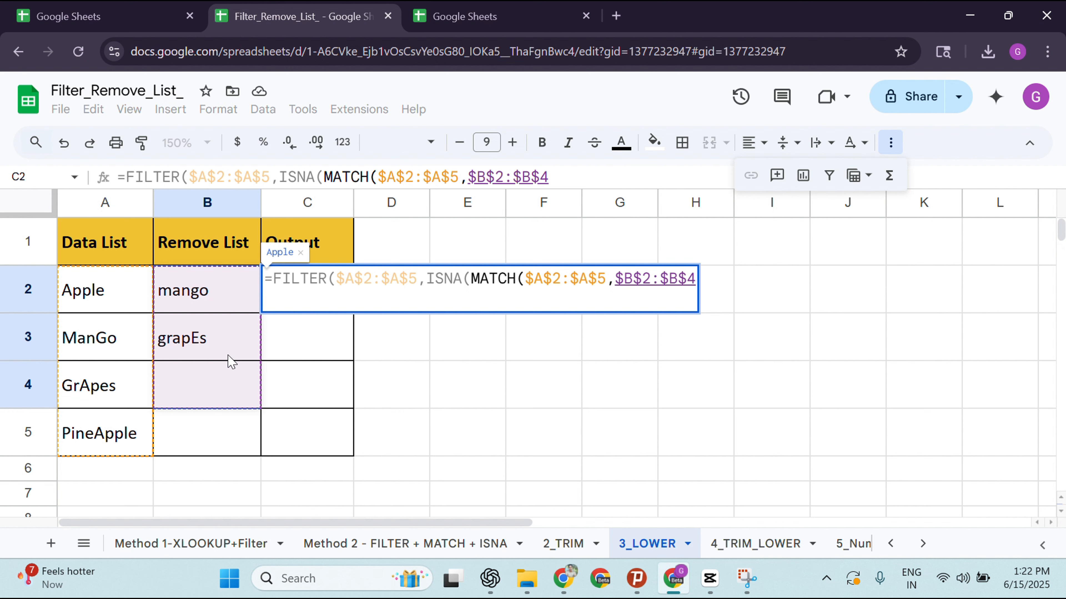
{"action": "type", "text": ",0"}
{"action": "key", "text": "Return"}
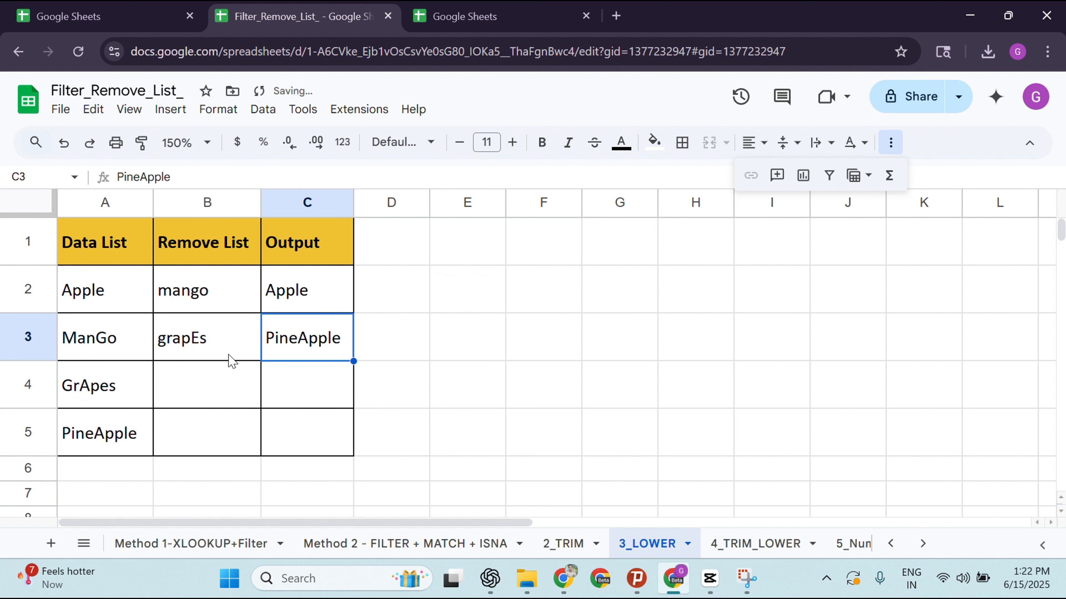
Compare the Output results in C2:C3 with the Data List entries in A4 and A5.
{"action": "left_click", "coordinate": [297, 289]}
{"action": "left_click", "coordinate": [310, 348]}
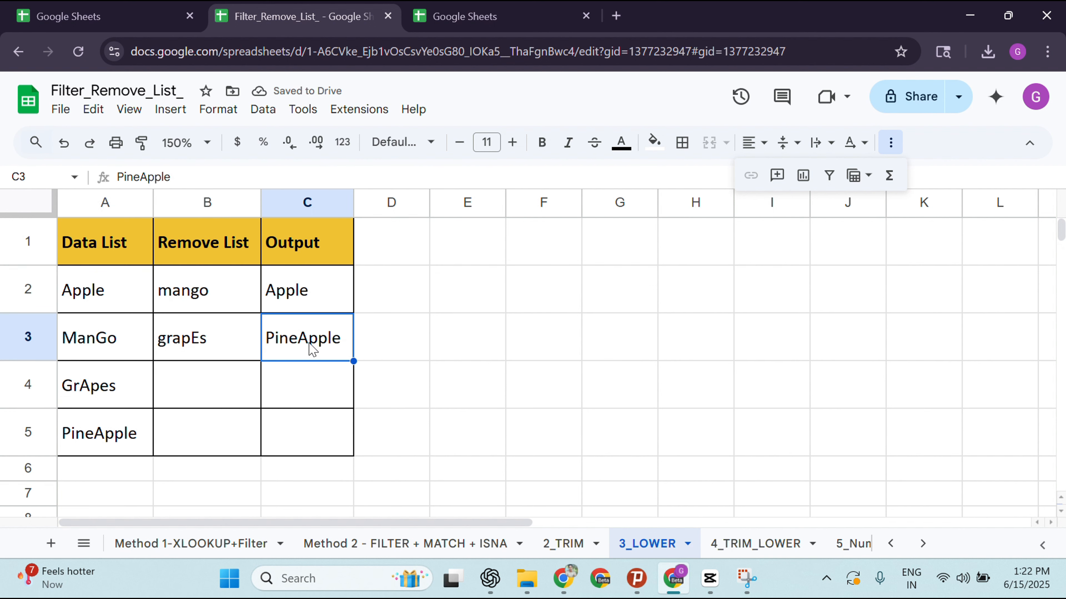
{"action": "left_click", "coordinate": [112, 389]}
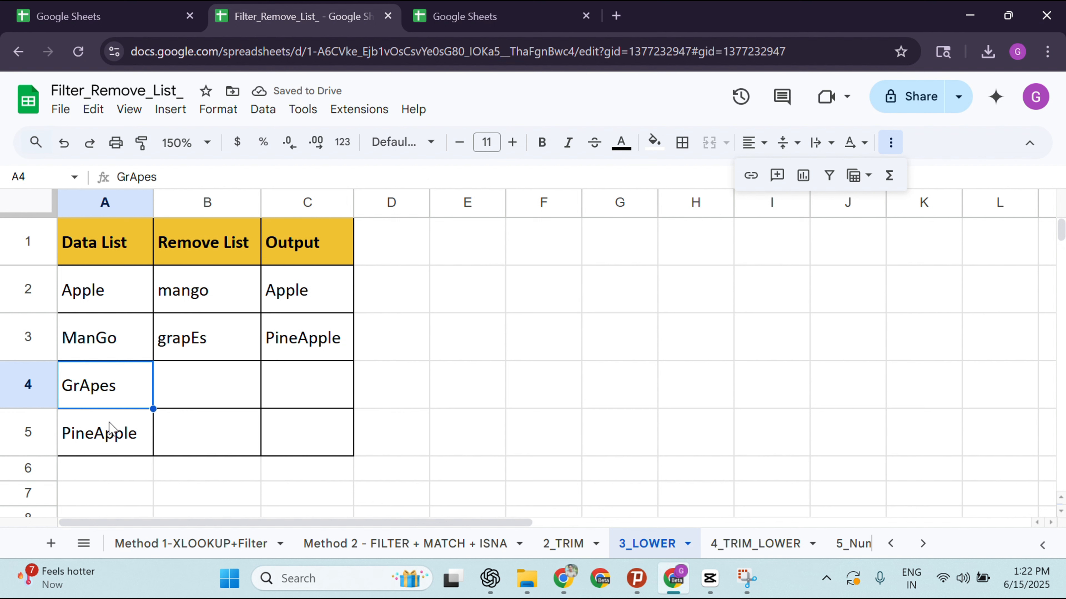
{"action": "left_click", "coordinate": [110, 442]}
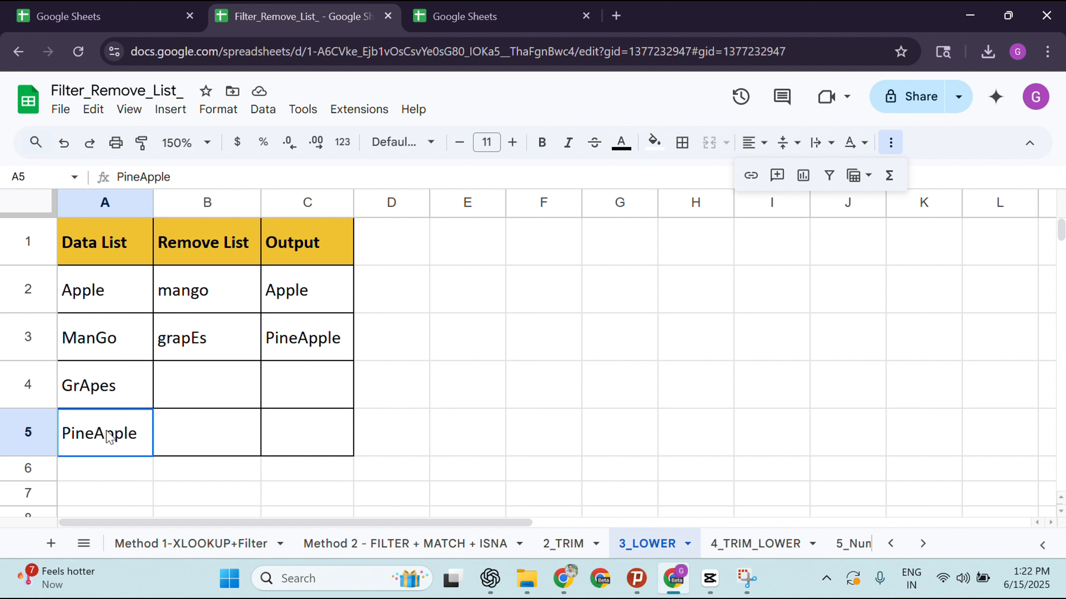
Compare the Data List entries in A2:A5 with the Remove List items in B2:B3 on the 3_LOWER sheet.
{"action": "left_click", "coordinate": [102, 307]}
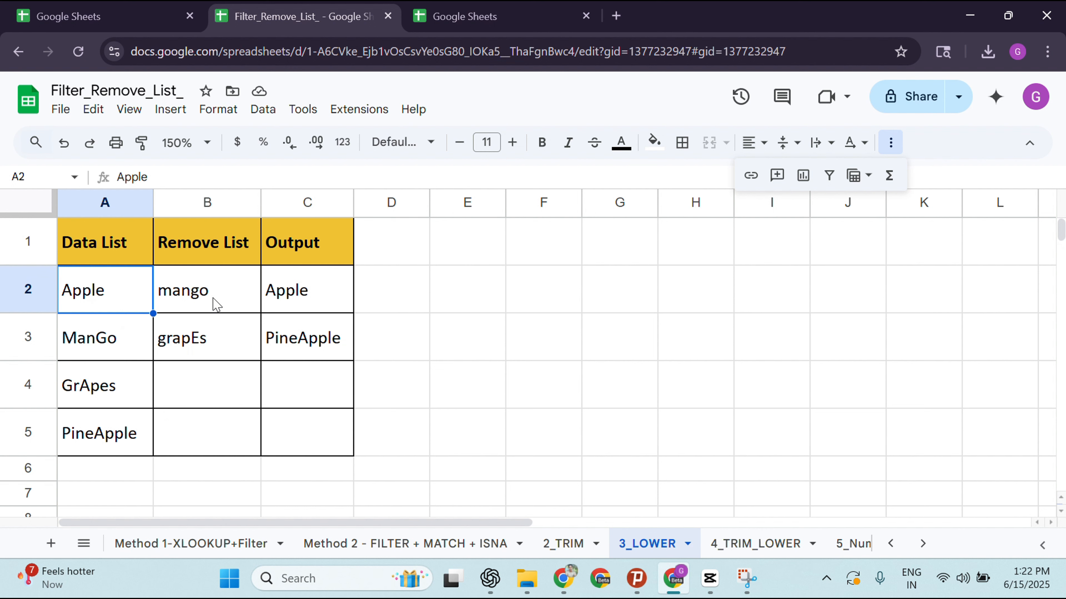
{"action": "left_click_drag", "start_coordinate": [215, 303], "coordinate": [209, 352]}
{"action": "left_click_drag", "start_coordinate": [119, 347], "coordinate": [107, 380]}
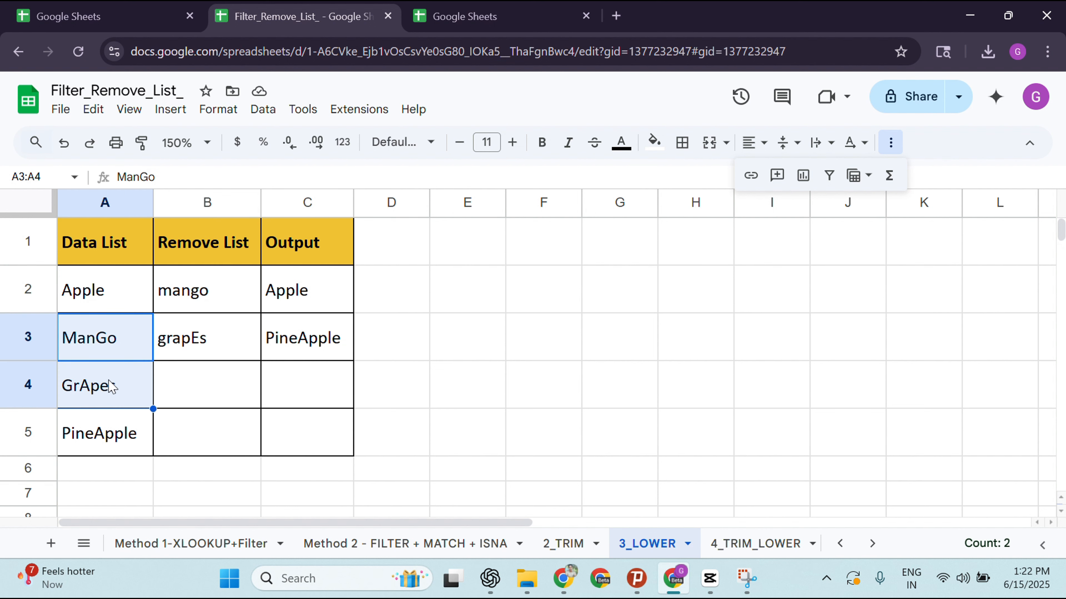
{"action": "left_click", "coordinate": [135, 305]}
{"action": "left_click", "coordinate": [107, 442]}
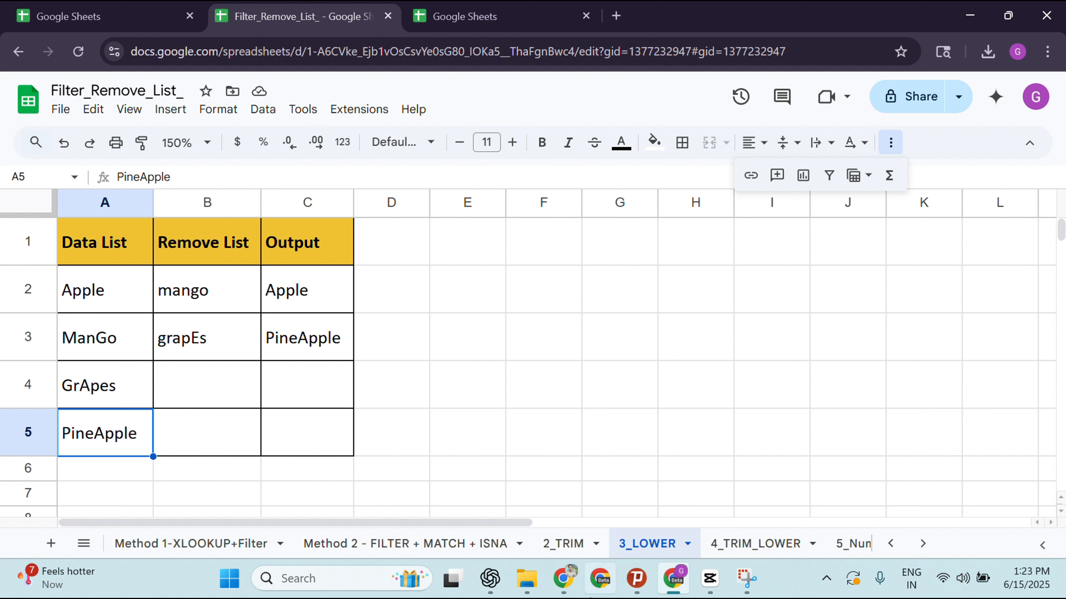
Open the 4_TRIM_LOWER sheet and check A2, B2, A3 and B3 for leading spaces and differing letter case.
{"action": "left_click", "coordinate": [762, 545]}
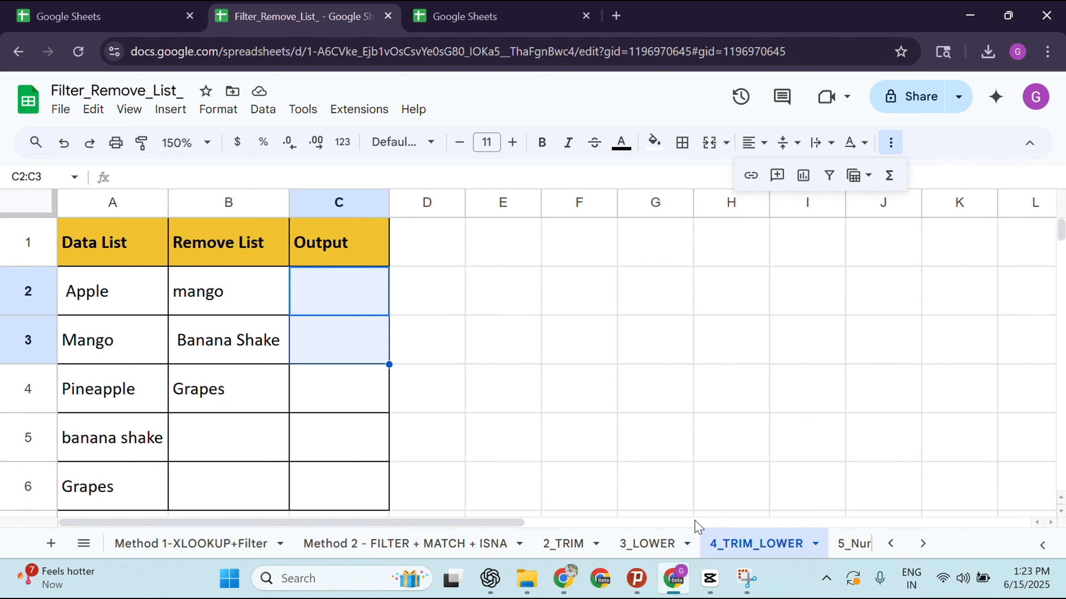
{"action": "left_click", "coordinate": [89, 299]}
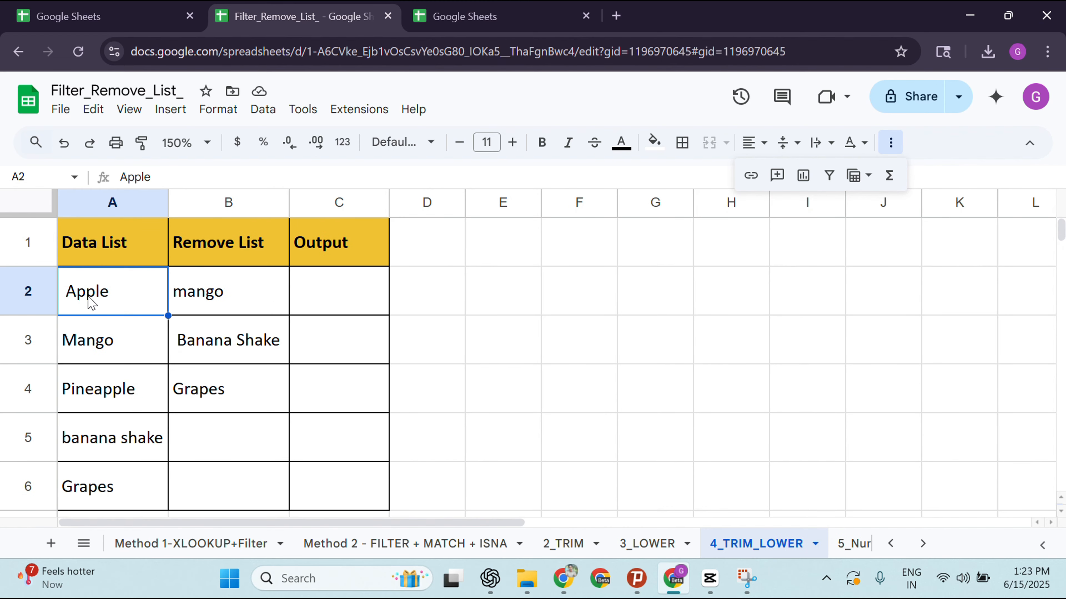
{"action": "double_click", "coordinate": [61, 285]}
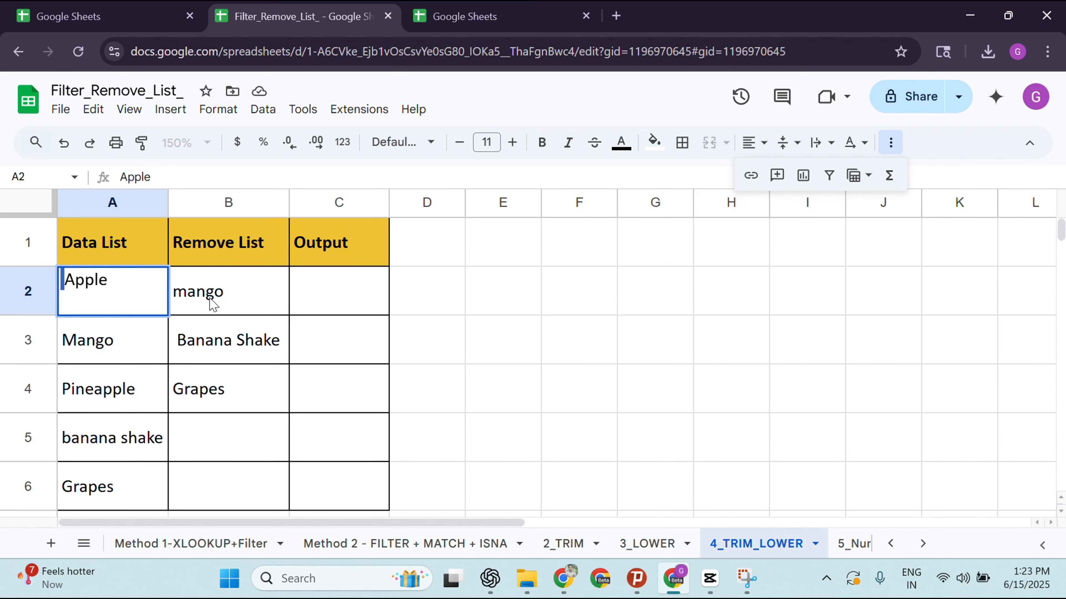
{"action": "double_click", "coordinate": [245, 302]}
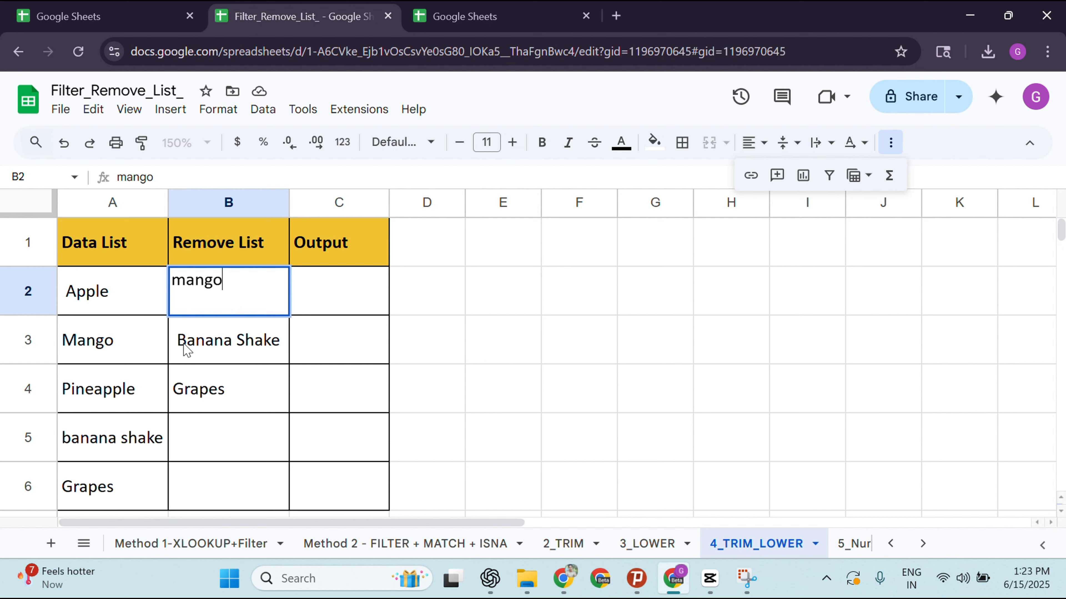
{"action": "double_click", "coordinate": [150, 345]}
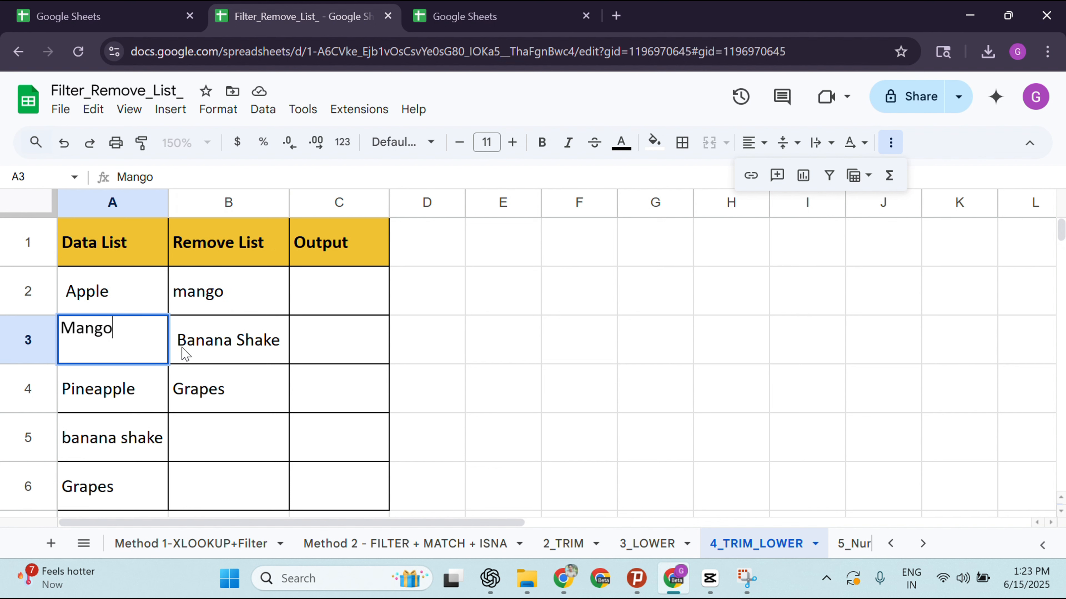
{"action": "left_click", "coordinate": [190, 345]}
{"action": "double_click", "coordinate": [179, 338]}
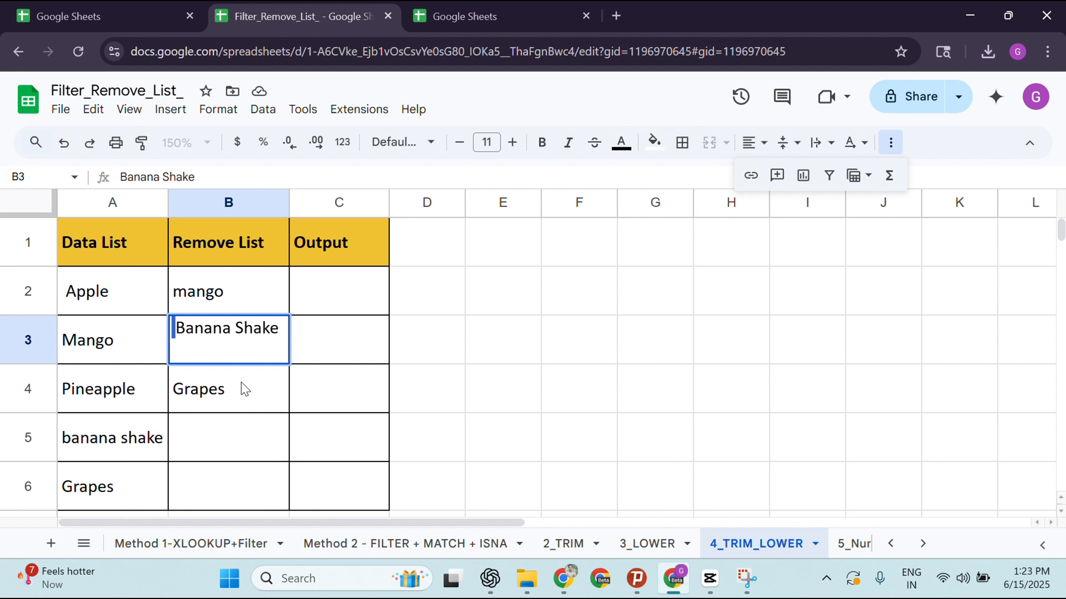
Start a FILTER formula in C2 of the 4_TRIM_LOWER sheet with the absolute range $A$2:$A$6.
{"action": "left_click", "coordinate": [295, 294]}
{"action": "type", "text": "=fil"}
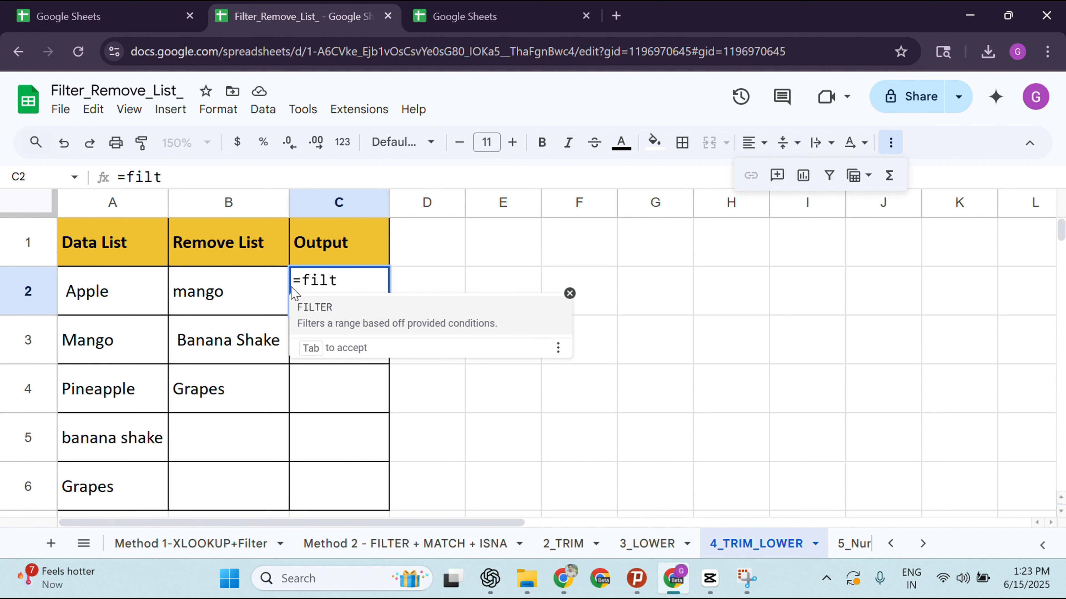
{"action": "type", "text": "t"}
{"action": "left_click", "coordinate": [336, 312]}
{"action": "left_click_drag", "start_coordinate": [112, 291], "coordinate": [112, 486]}
{"action": "key", "text": "F4"}
Add ISNA with a nested MATCH as the condition of the FILTER formula in C2 on 4_TRIM_LOWER.
{"action": "type", "text": ",isna"}
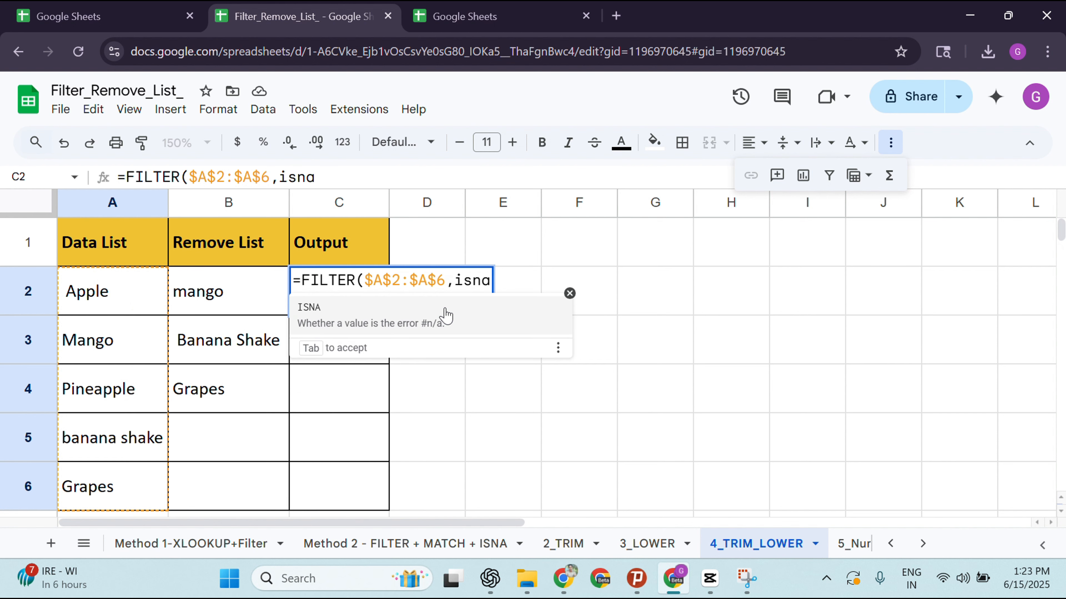
{"action": "left_click", "coordinate": [445, 315]}
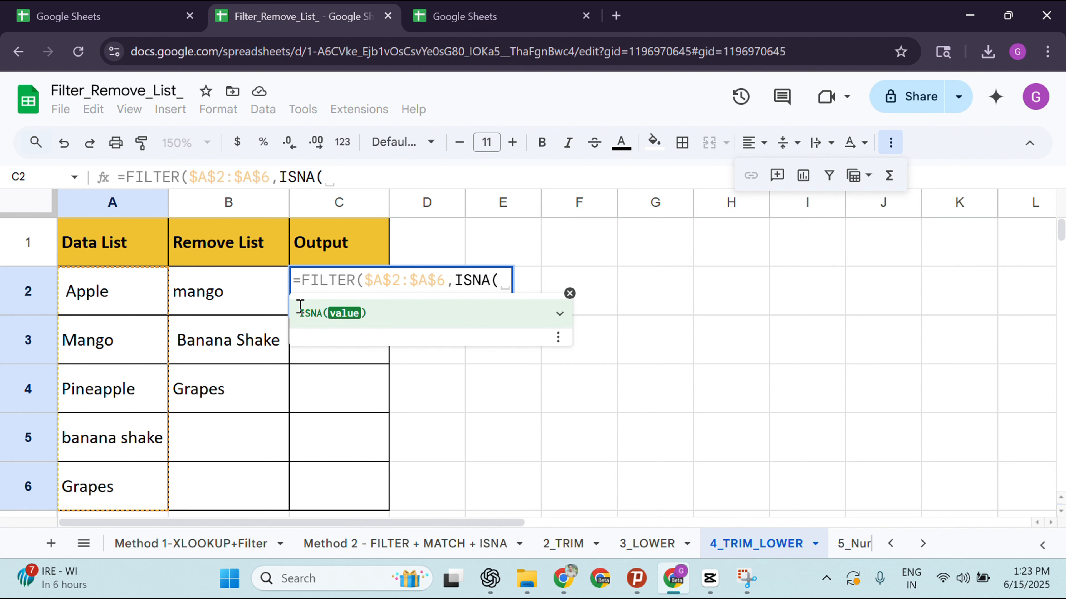
{"action": "type", "text": "match"}
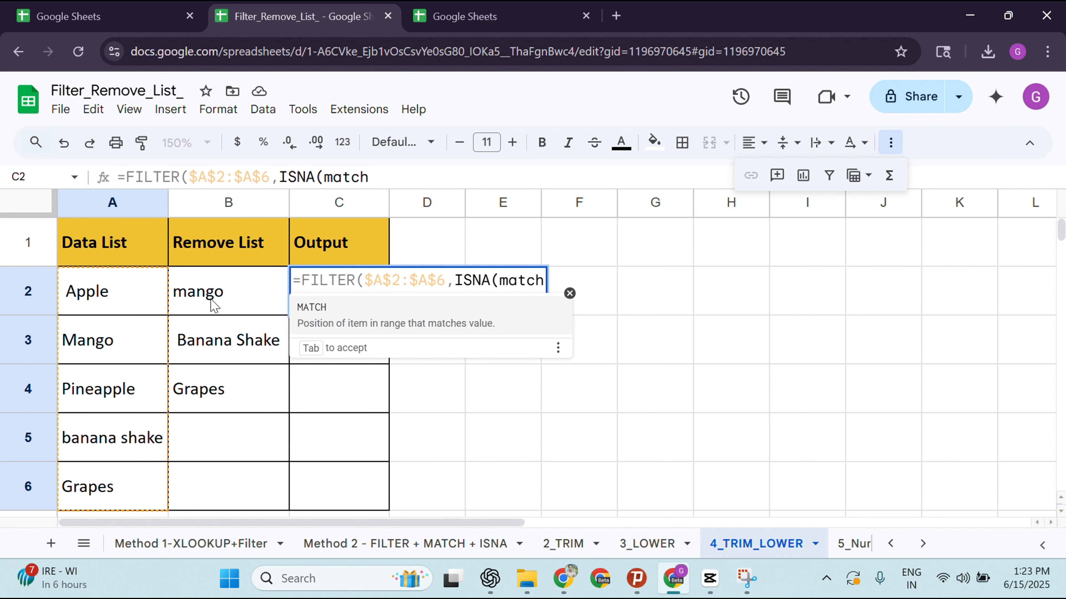
{"action": "left_click", "coordinate": [342, 310]}
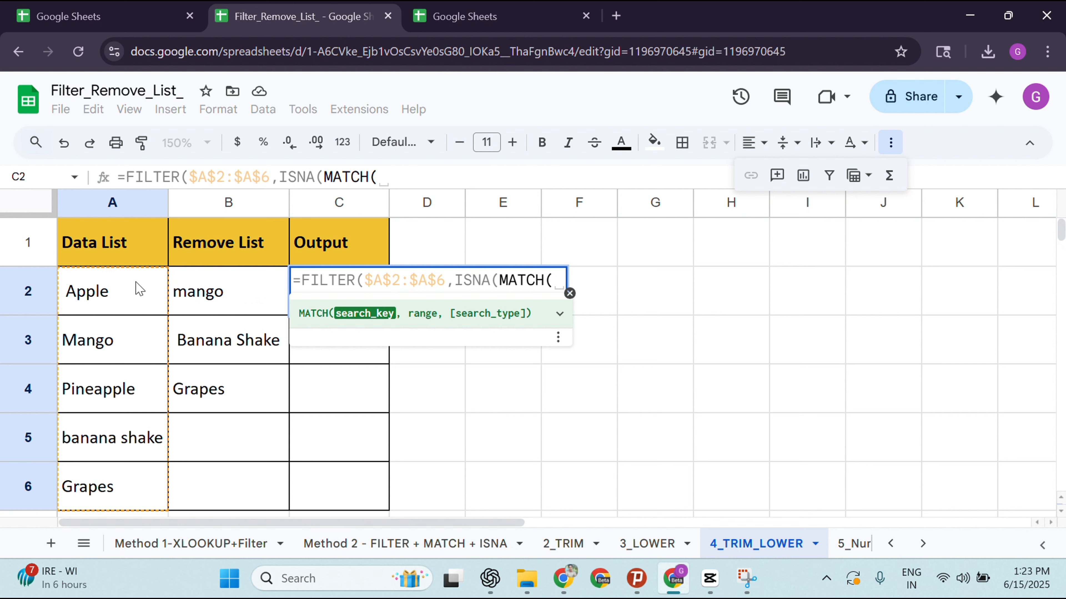
Set the MATCH search key to TRIM($A$2:$A$6) in the C2 formula.
{"action": "type", "text": "trim"}
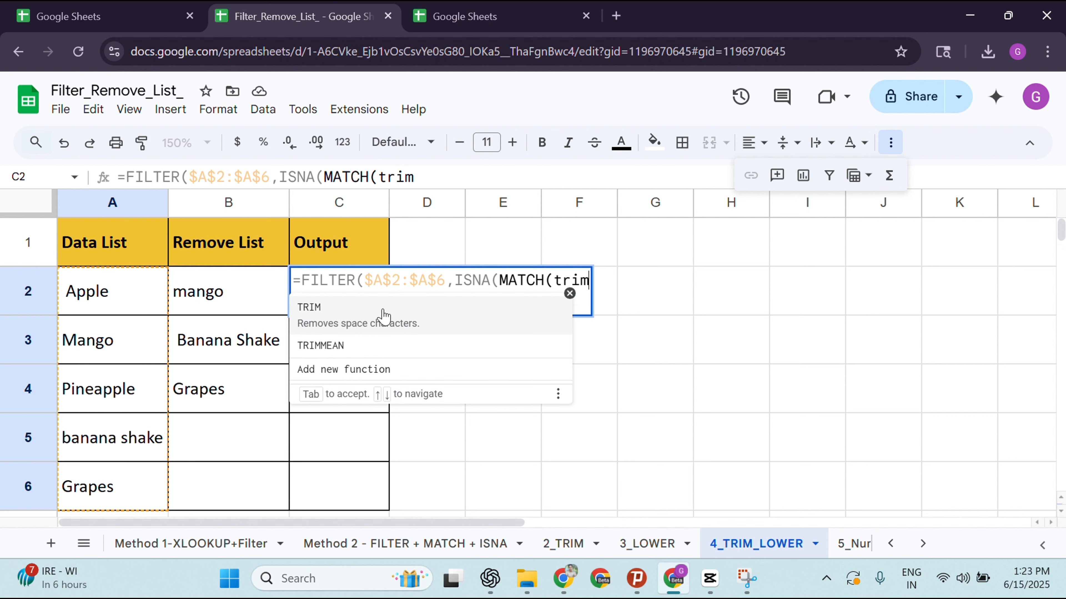
{"action": "key", "text": "Tab"}
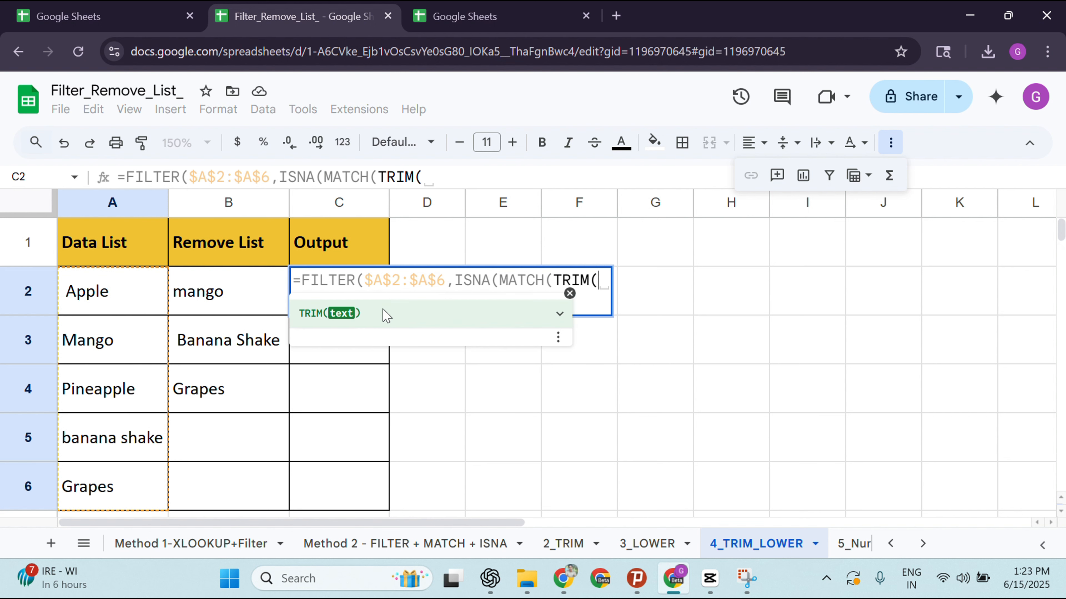
{"action": "left_click_drag", "start_coordinate": [138, 294], "coordinate": [133, 500]}
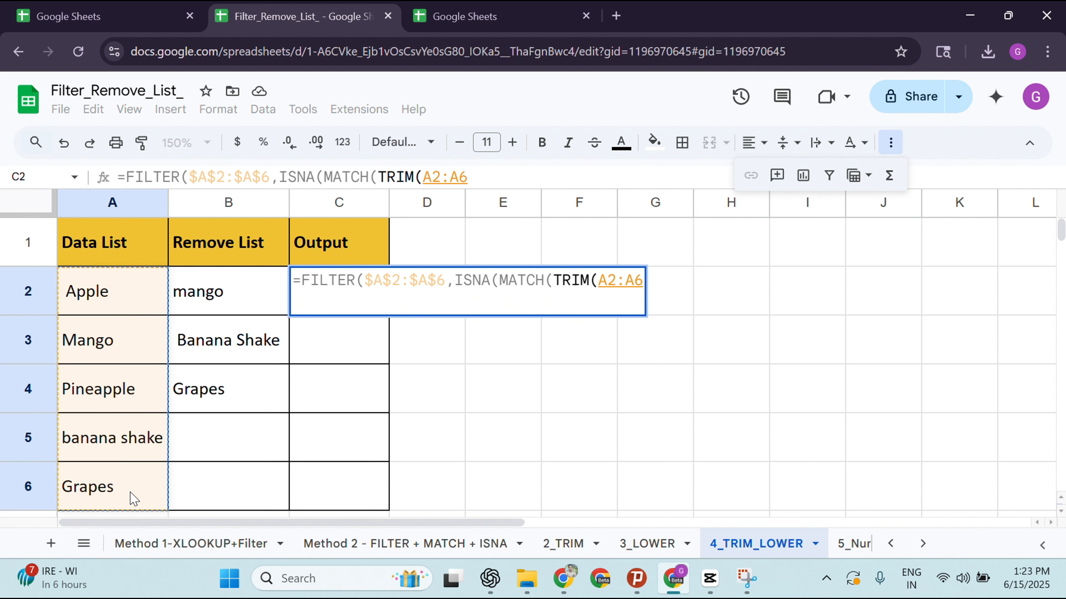
{"action": "key", "text": "F4"}
{"action": "type", "text": ")"}
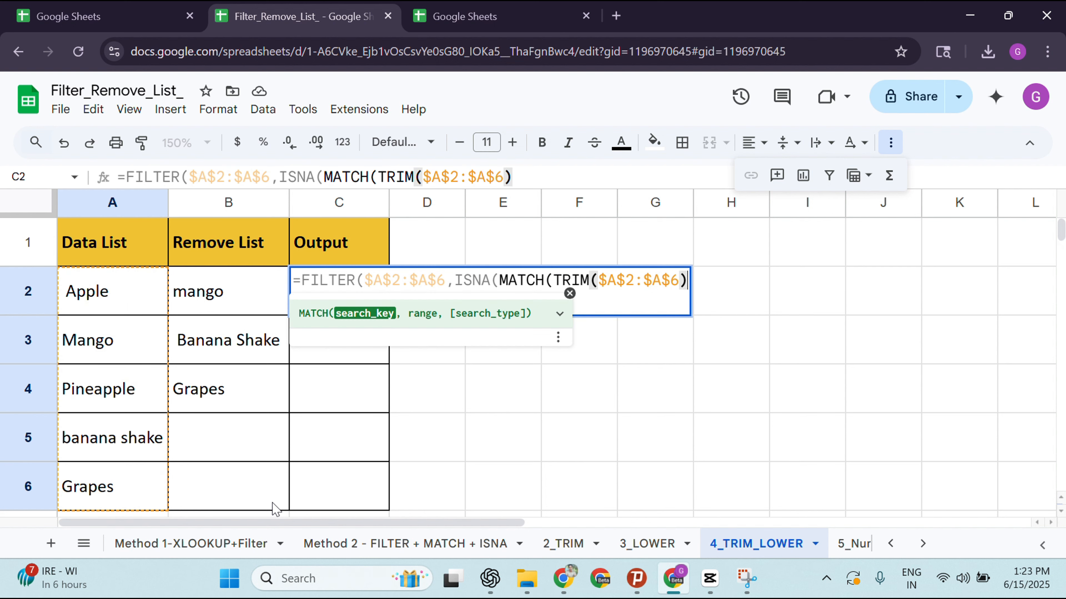
{"action": "type", "text": ","}
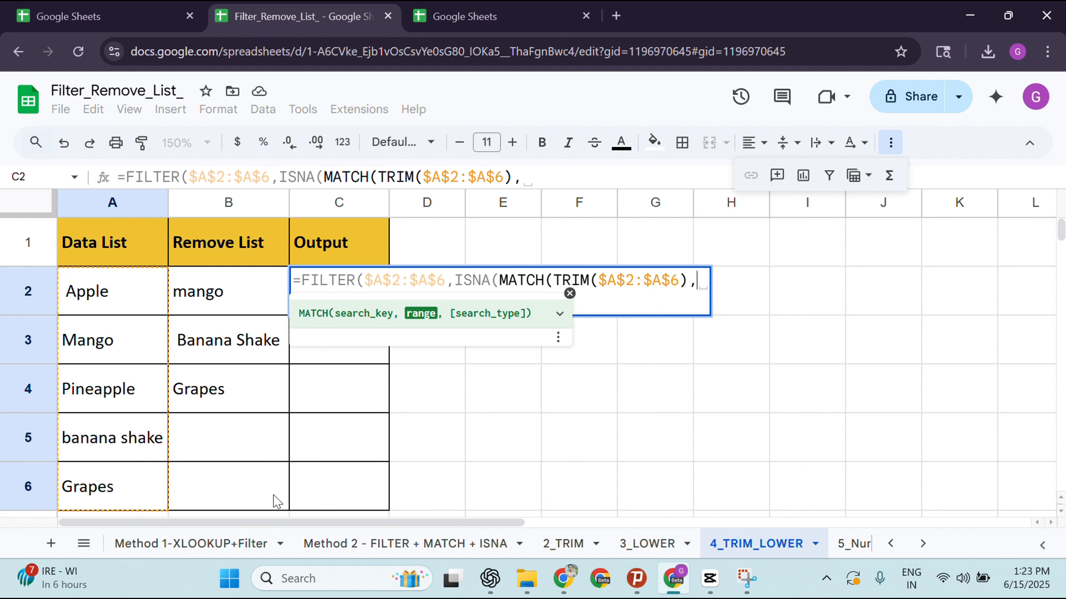
Complete the MATCH with the range TRIM($B$2:$B$4) and search type 0, and enter the formula.
{"action": "type", "text": "trim"}
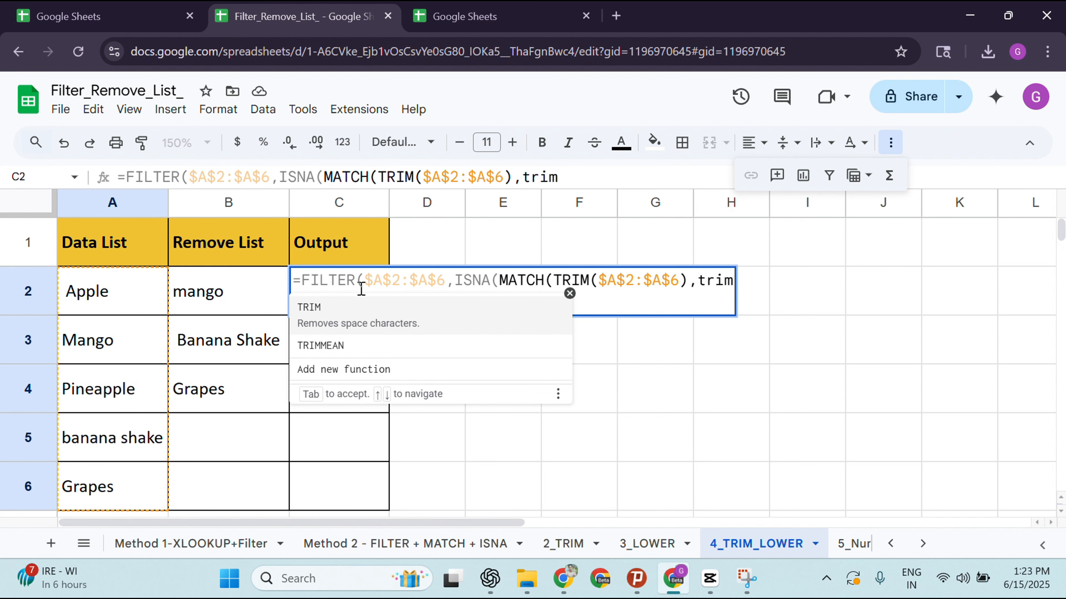
{"action": "left_click", "coordinate": [358, 311]}
{"action": "left_click_drag", "start_coordinate": [214, 306], "coordinate": [221, 415]}
{"action": "key", "text": "F4"}
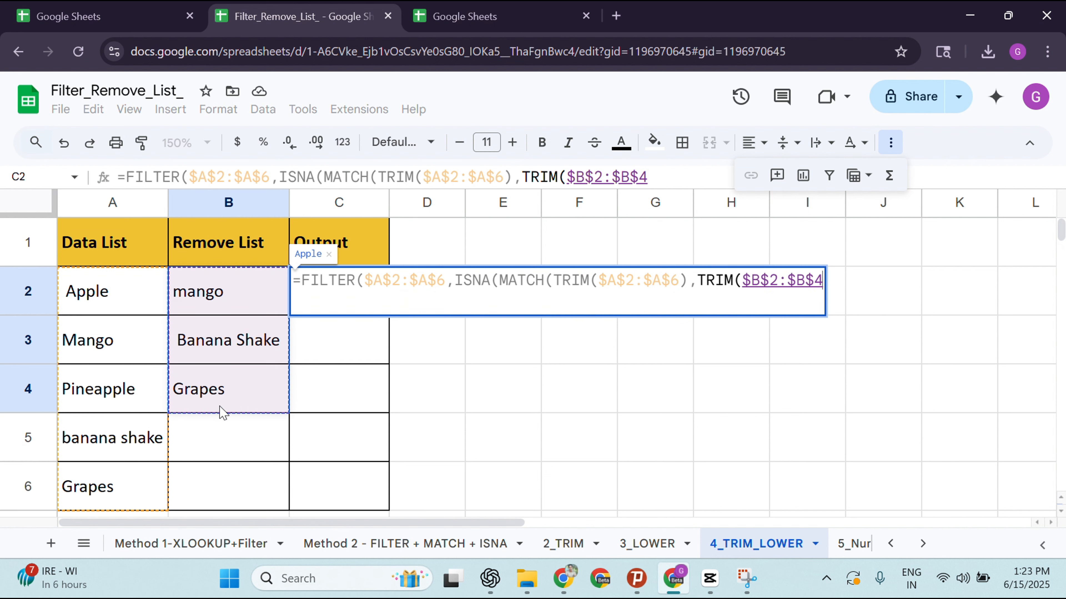
{"action": "type", "text": "),0"}
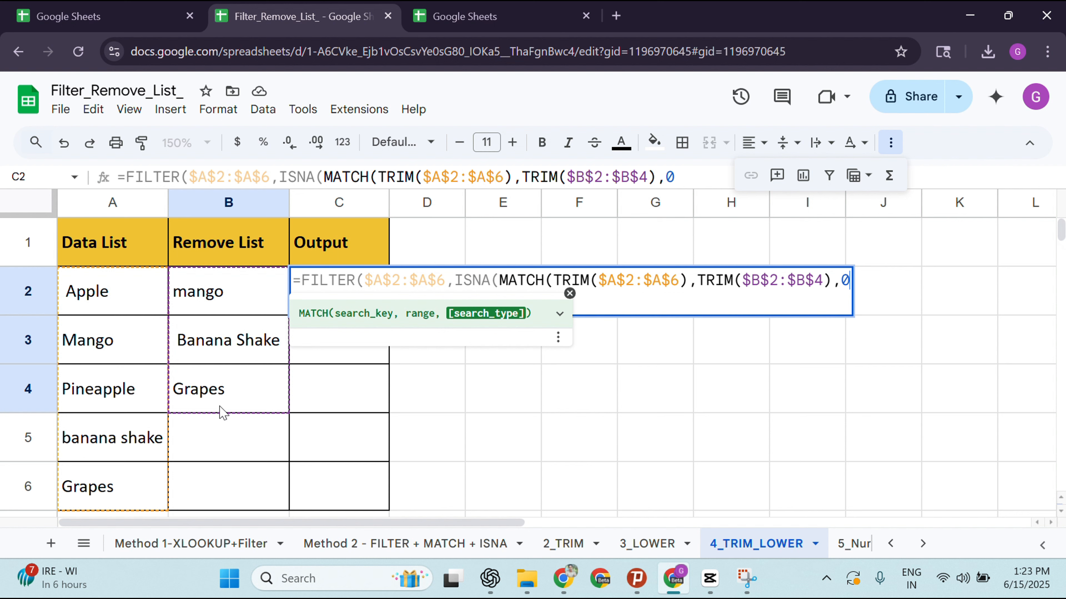
{"action": "key", "text": "Return"}
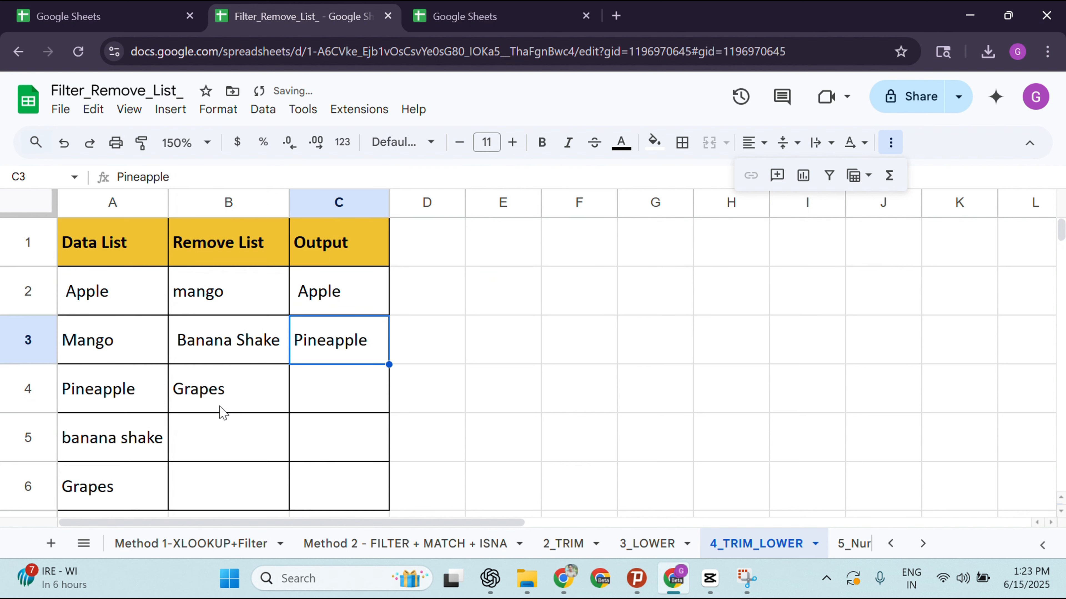
Compare the Output results in C2:C3 with the Remove List and each Data List entry on 4_TRIM_LOWER.
{"action": "left_click", "coordinate": [310, 308]}
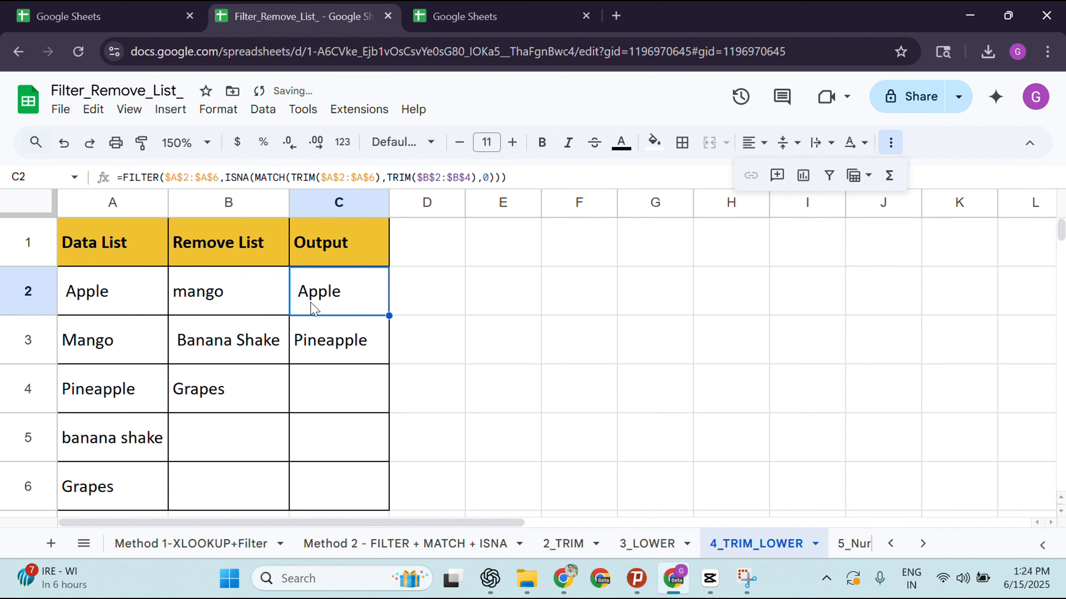
{"action": "left_click", "coordinate": [339, 343]}
{"action": "left_click", "coordinate": [114, 479]}
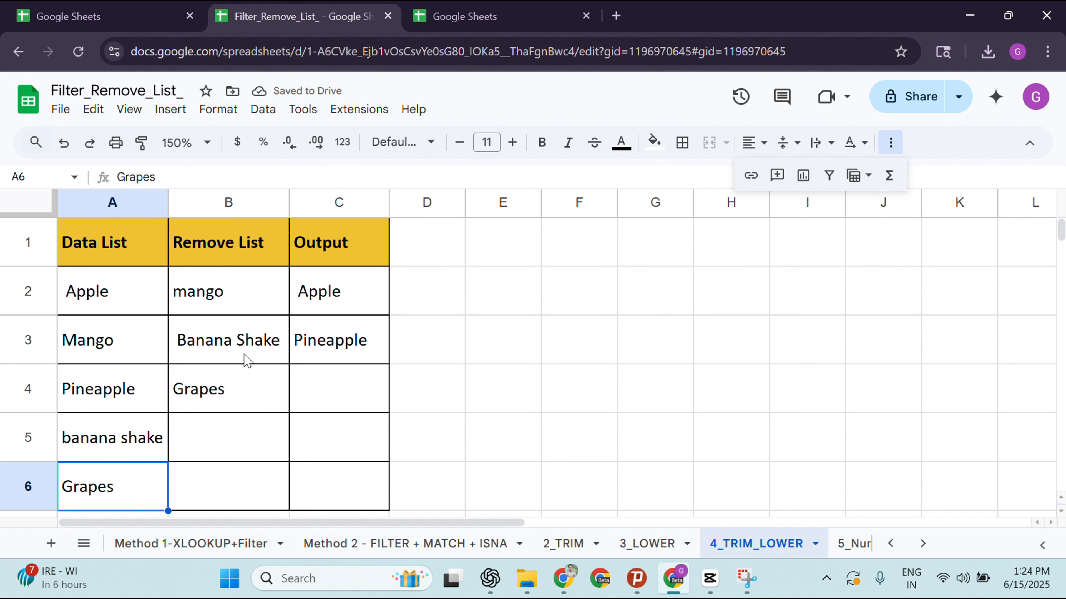
{"action": "left_click_drag", "start_coordinate": [237, 309], "coordinate": [240, 389]}
{"action": "left_click", "coordinate": [120, 306]}
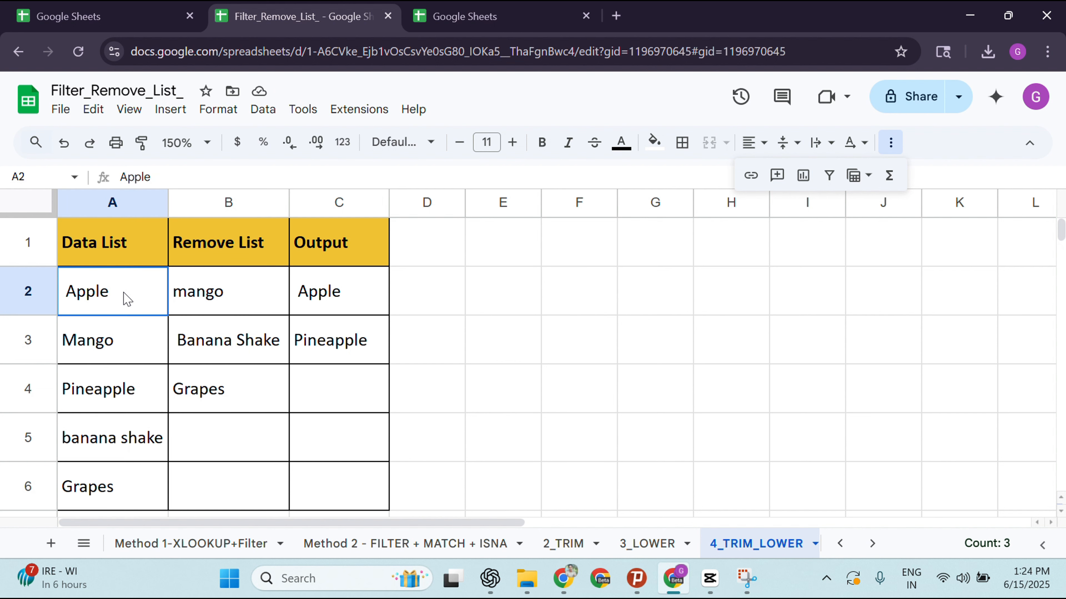
{"action": "left_click", "coordinate": [108, 389]}
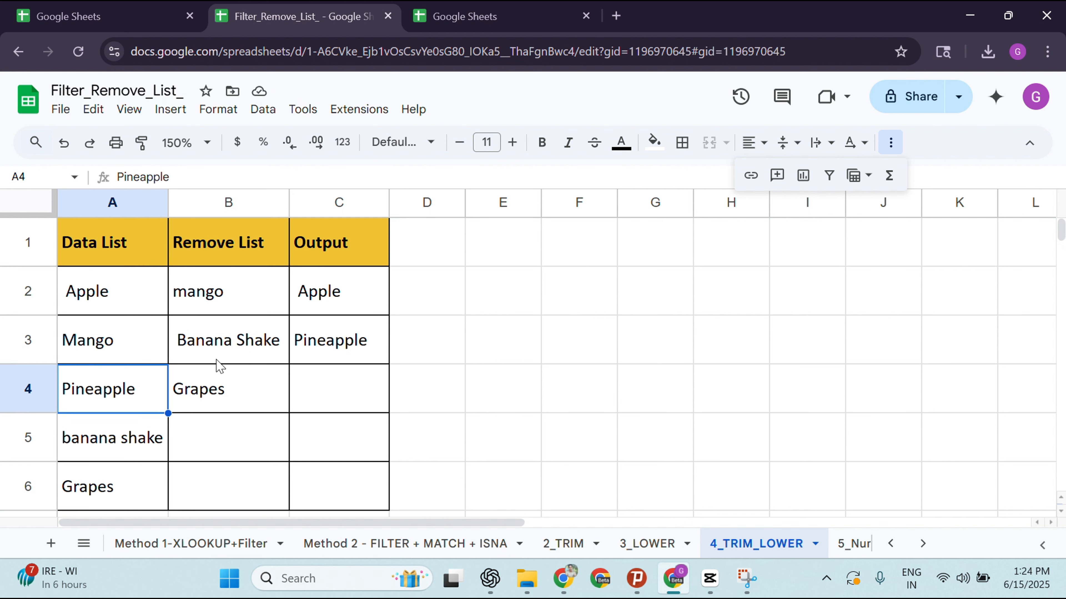
{"action": "left_click", "coordinate": [135, 300]}
{"action": "left_click", "coordinate": [122, 386]}
{"action": "left_click", "coordinate": [122, 353]}
{"action": "left_click", "coordinate": [120, 436]}
{"action": "left_click", "coordinate": [119, 487]}
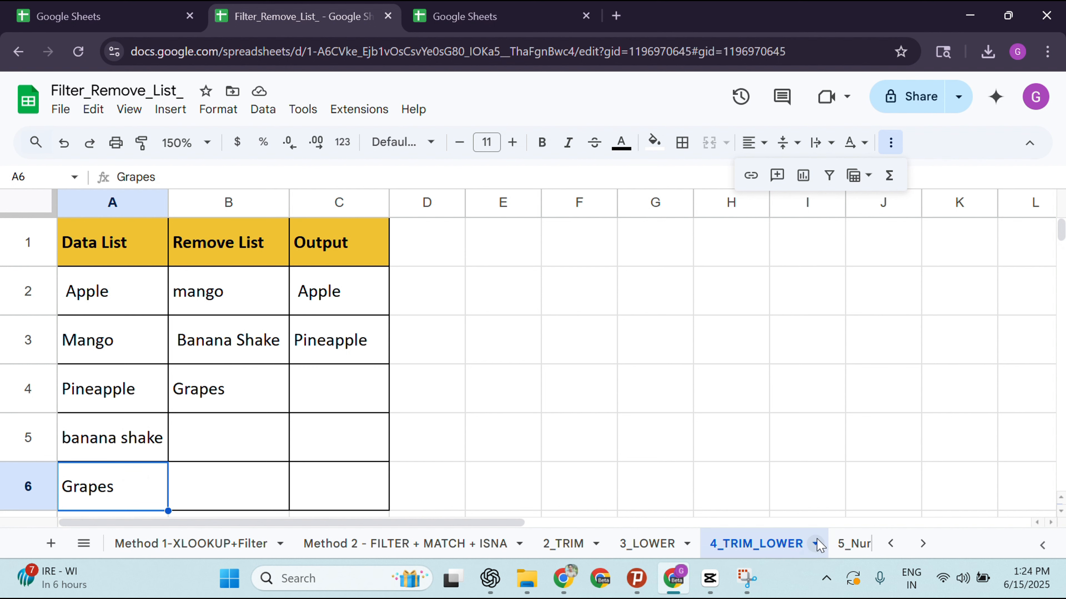
Open the product list sheet after 4_TRIM_LOWER and start a FILTER formula in C2 with the absolute range $A$2:$A$5.
{"action": "left_click", "coordinate": [850, 543]}
{"action": "left_click", "coordinate": [137, 313]}
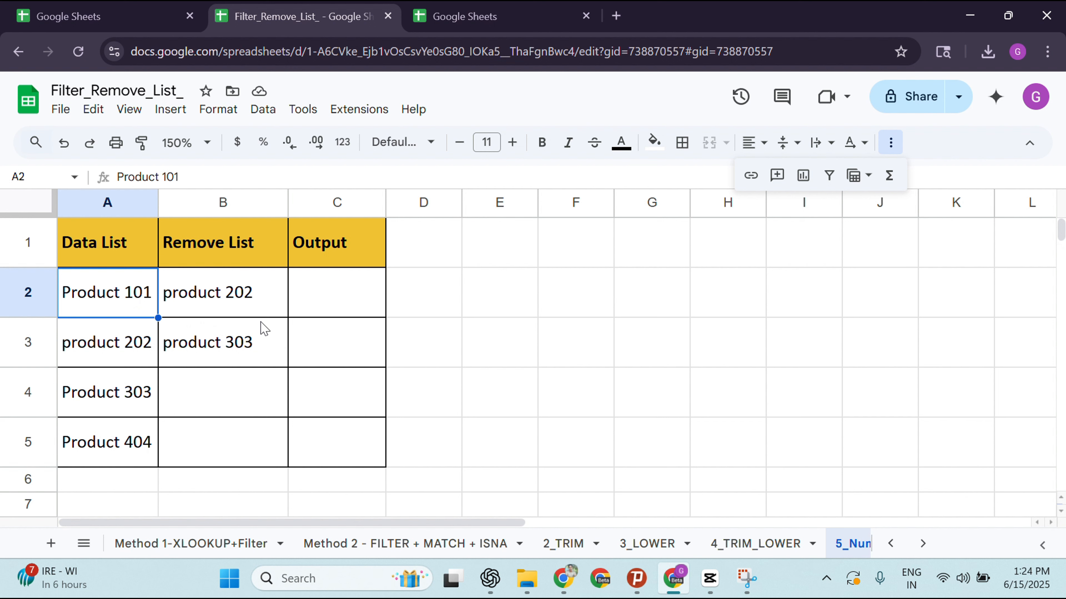
{"action": "left_click", "coordinate": [296, 296]}
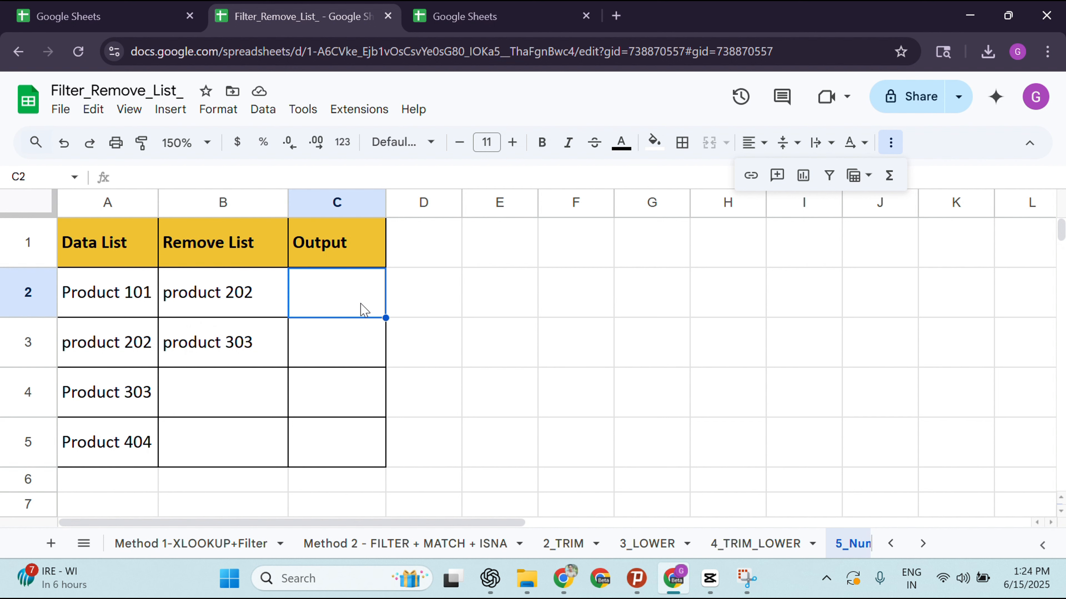
{"action": "type", "text": "=filt"}
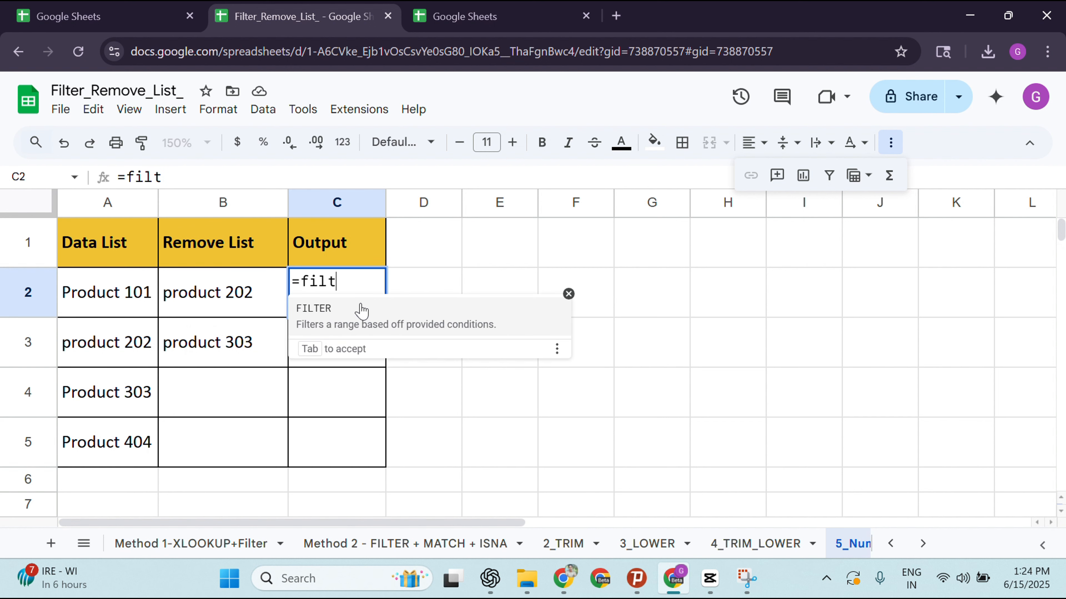
{"action": "left_click", "coordinate": [362, 310]}
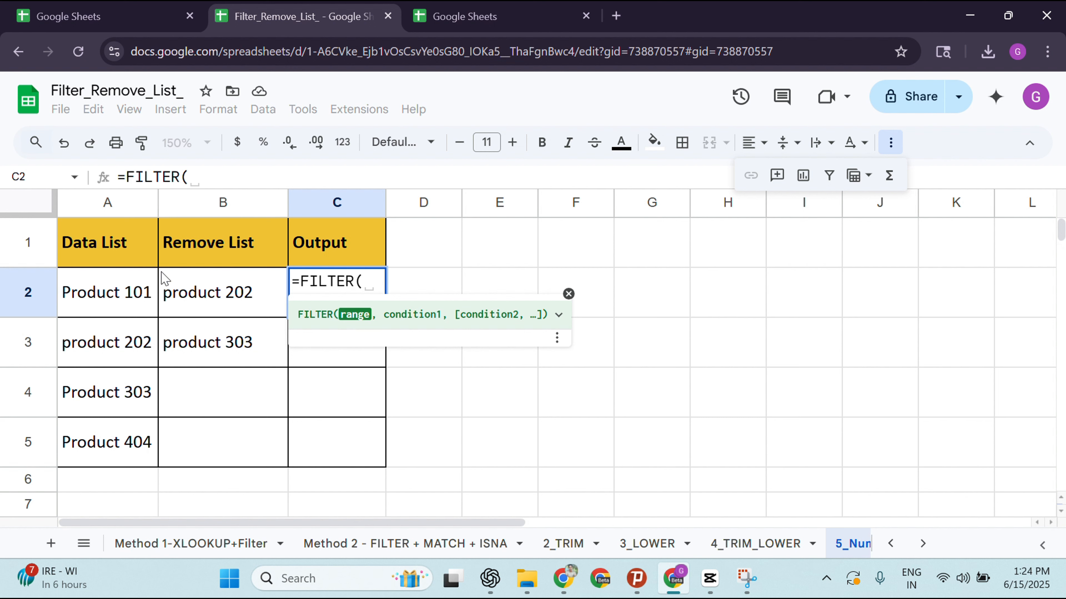
{"action": "left_click", "coordinate": [127, 291]}
{"action": "left_click_drag", "start_coordinate": [120, 356], "coordinate": [105, 456]}
{"action": "key", "text": "F4"}
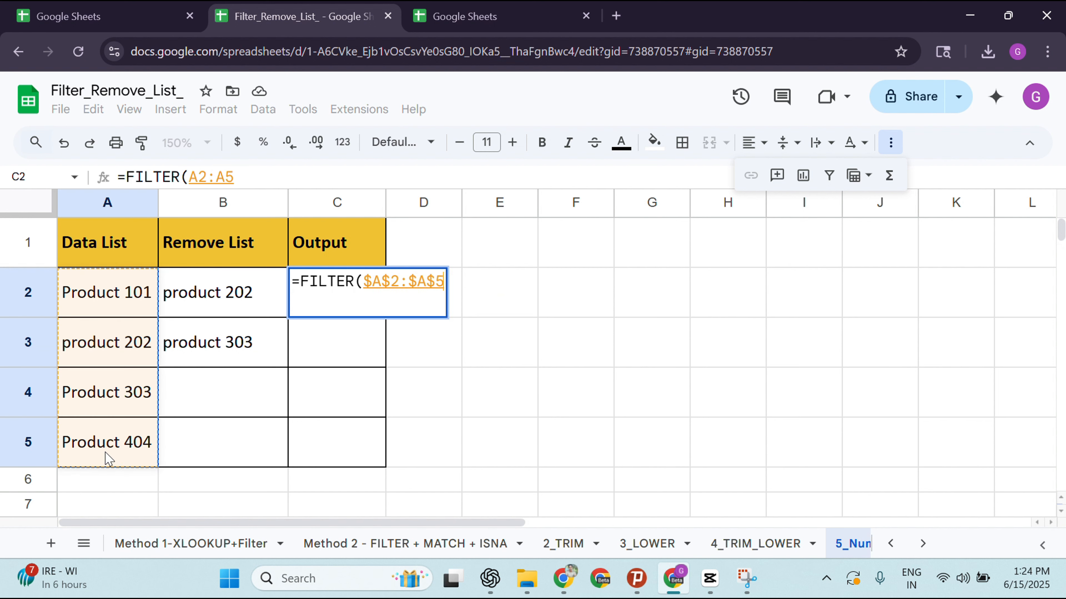
Add an ISNA function with a nested MATCH as the condition of the FILTER formula in C2.
{"action": "type", "text": ", "}
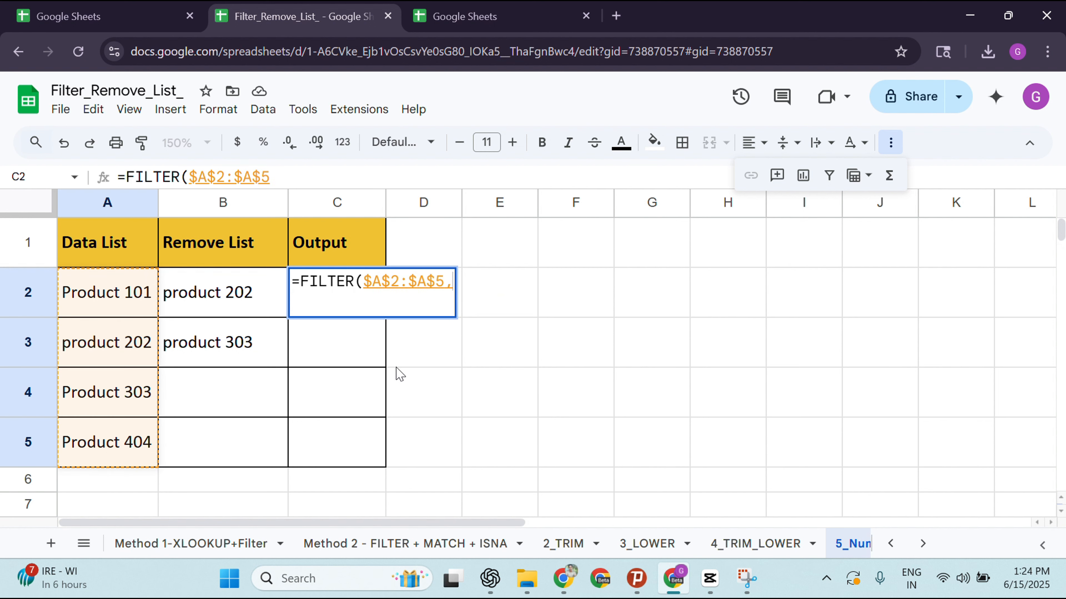
{"action": "type", "text": "isna"}
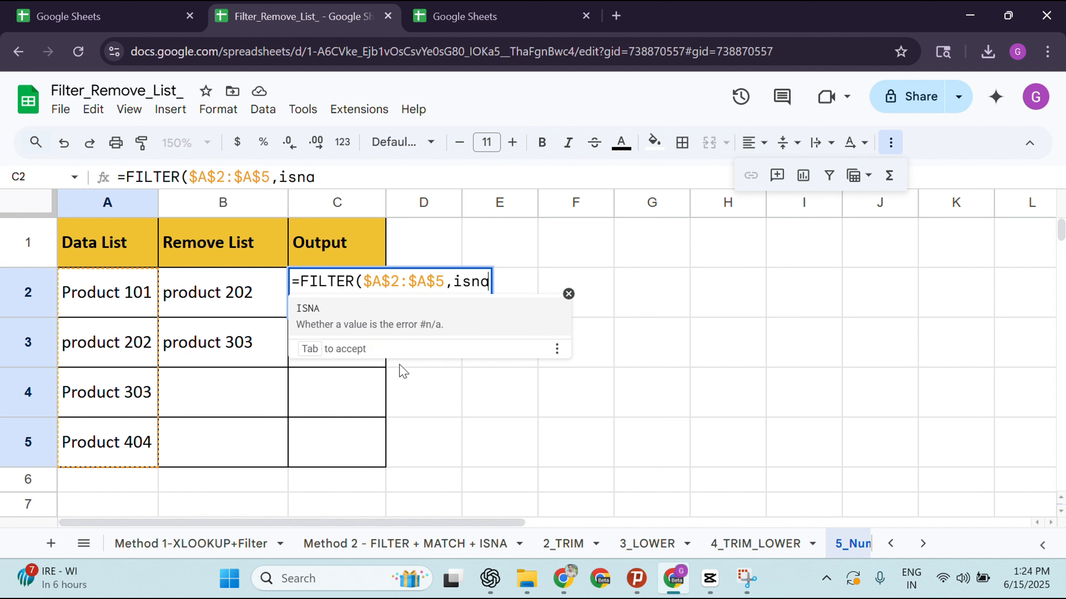
{"action": "left_click", "coordinate": [400, 323]}
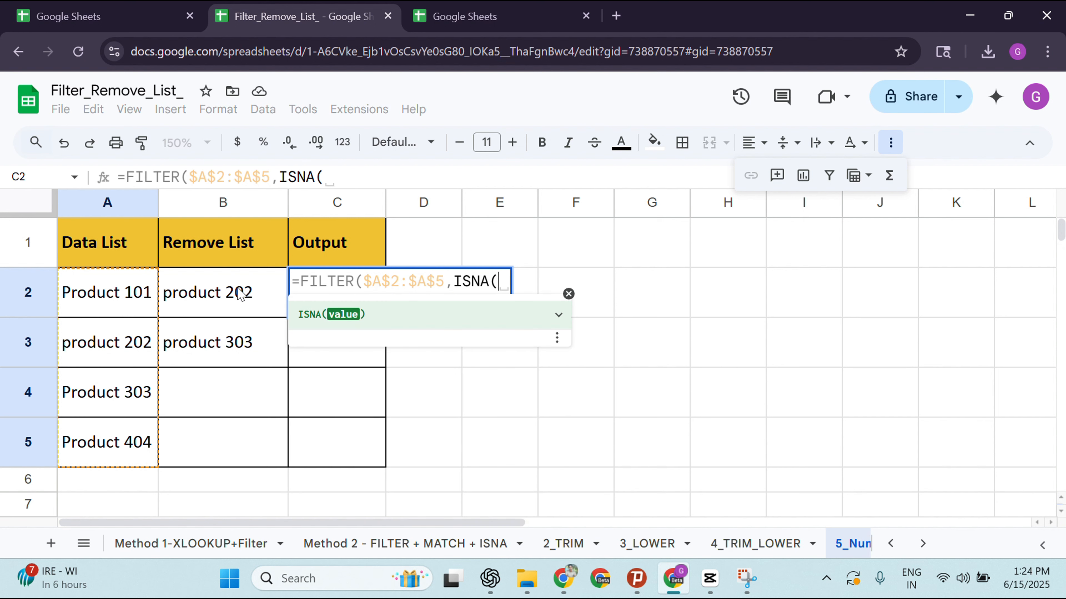
{"action": "type", "text": "match"}
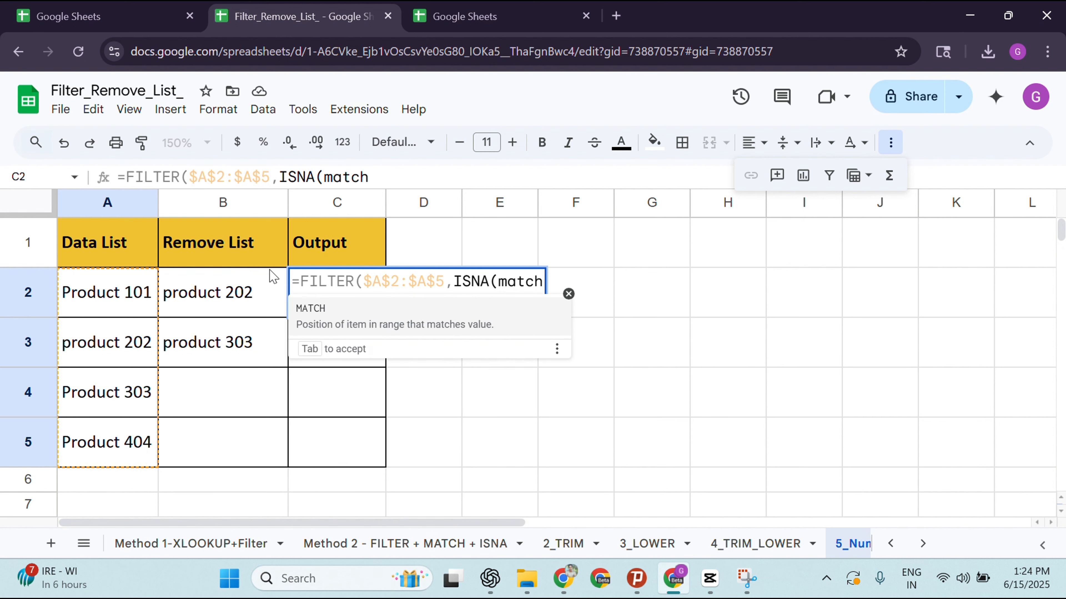
{"action": "left_click", "coordinate": [348, 322]}
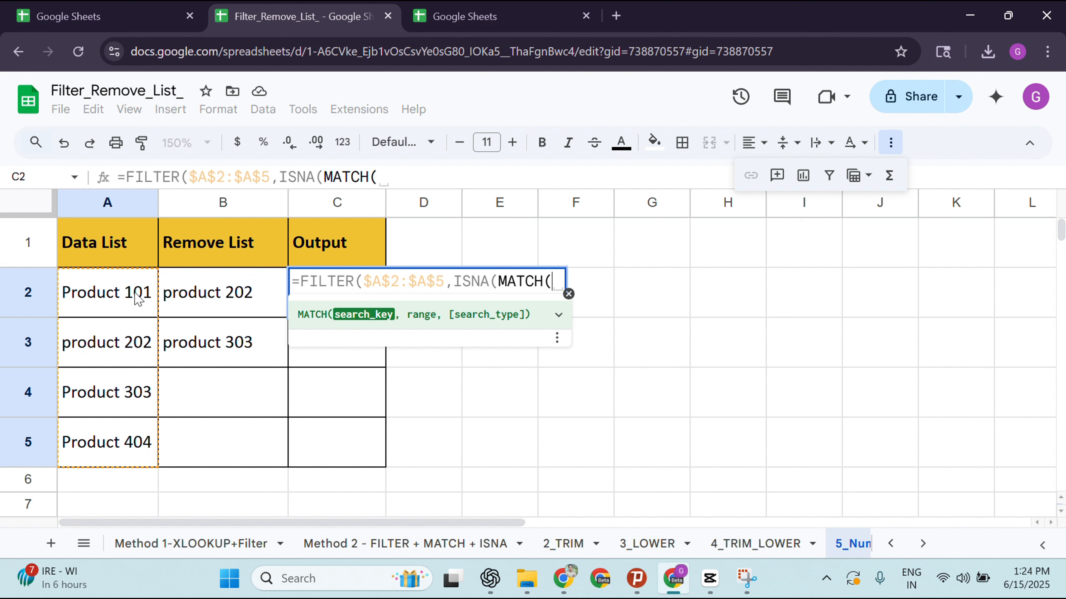
Give the MATCH in C2 the range B$2:B$3 and a final argument of 0, and enter the formula.
{"action": "left_click_drag", "start_coordinate": [139, 298], "coordinate": [128, 454]}
{"action": "key", "text": "F4"}
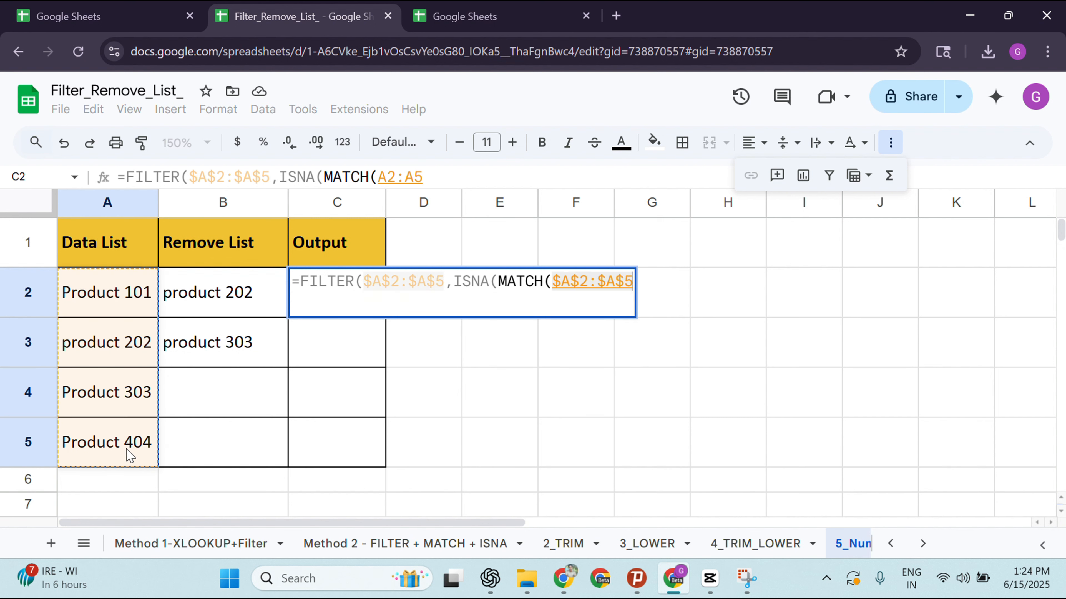
{"action": "left_click_drag", "start_coordinate": [234, 295], "coordinate": [227, 346]}
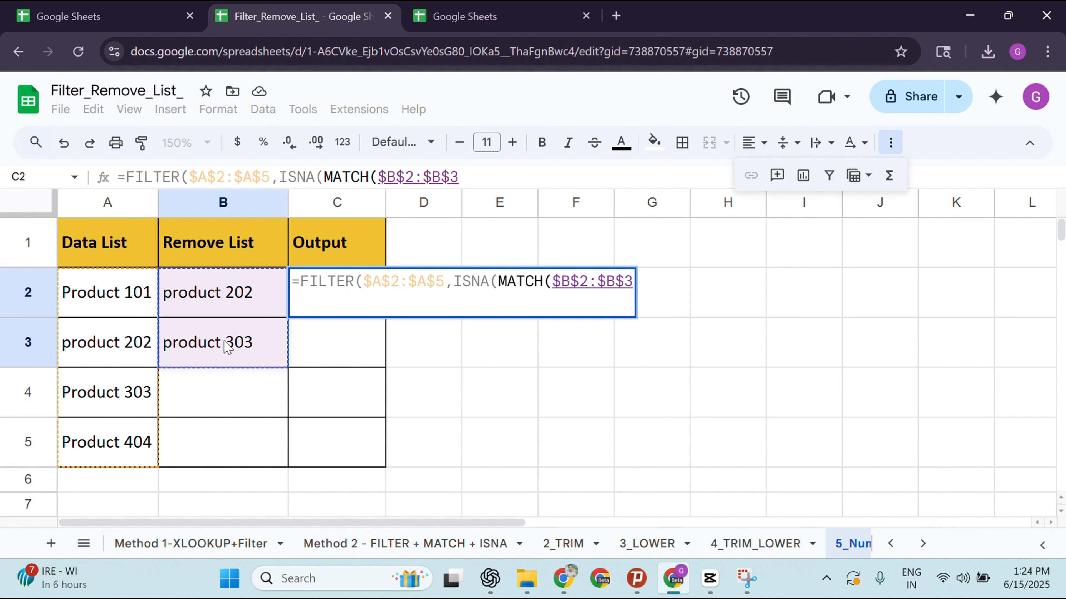
{"action": "key", "text": "F4"}
{"action": "type", "text": ","}
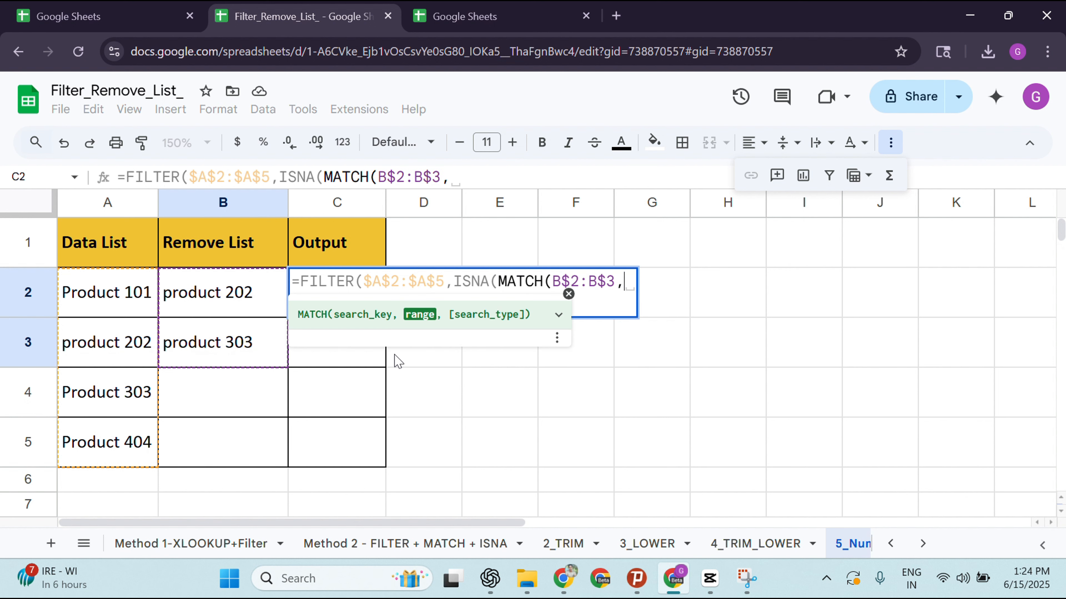
{"action": "type", "text": "0"}
{"action": "key", "text": "Return"}
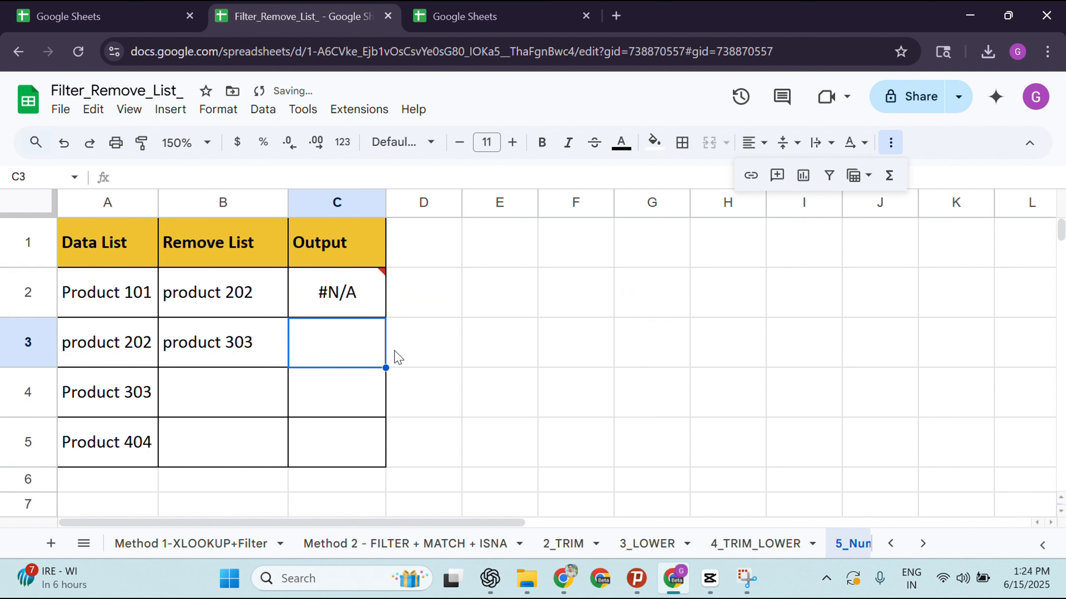
Try to insert the Data List as a separate argument into the MATCH of the C2 formula.
{"action": "double_click", "coordinate": [349, 303]}
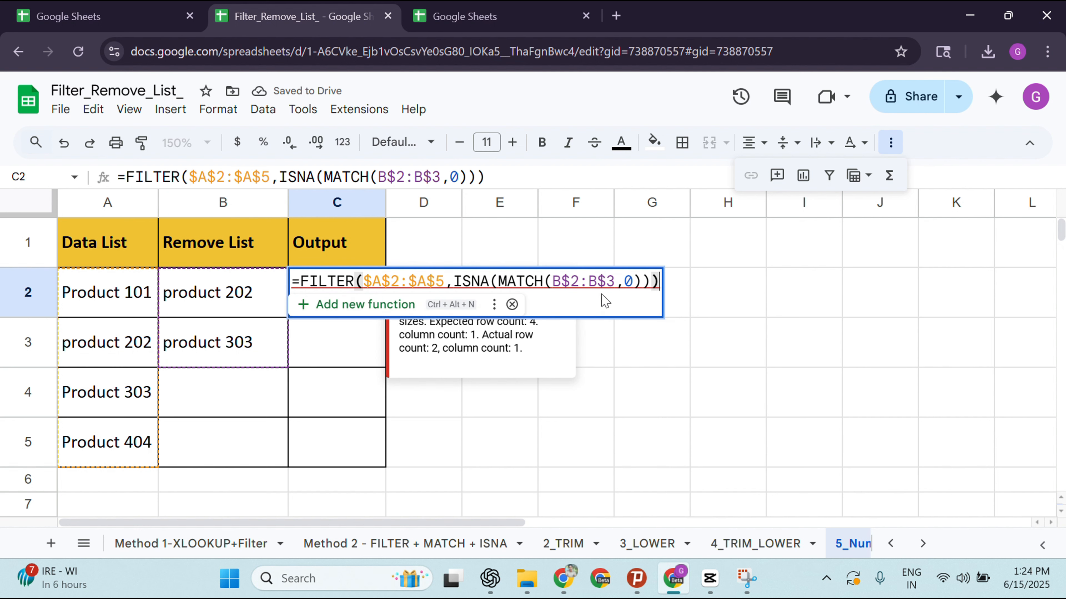
{"action": "left_click", "coordinate": [618, 285]}
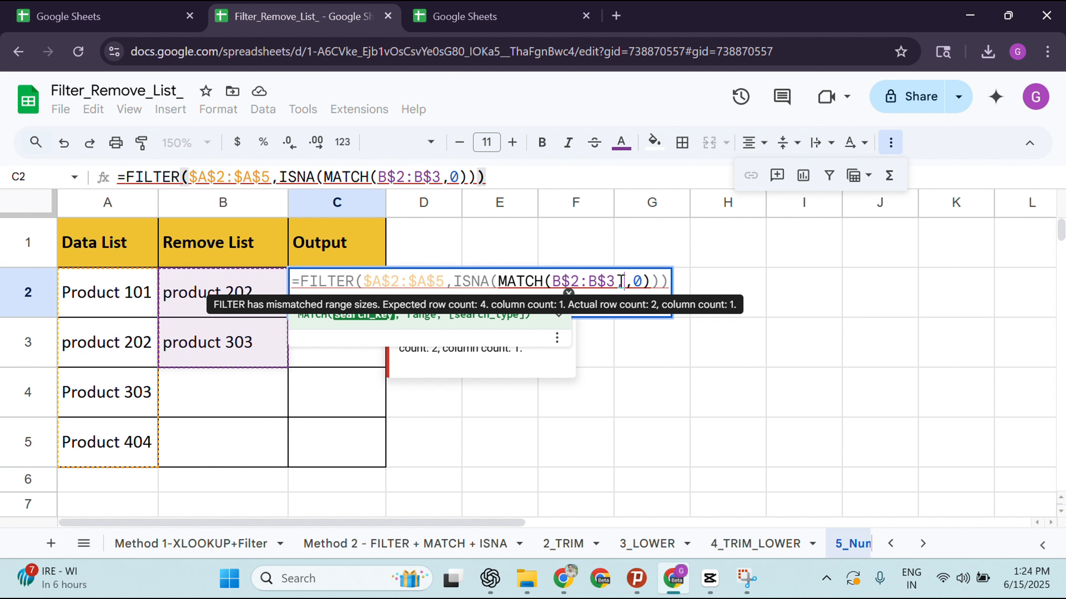
{"action": "type", "text": ","}
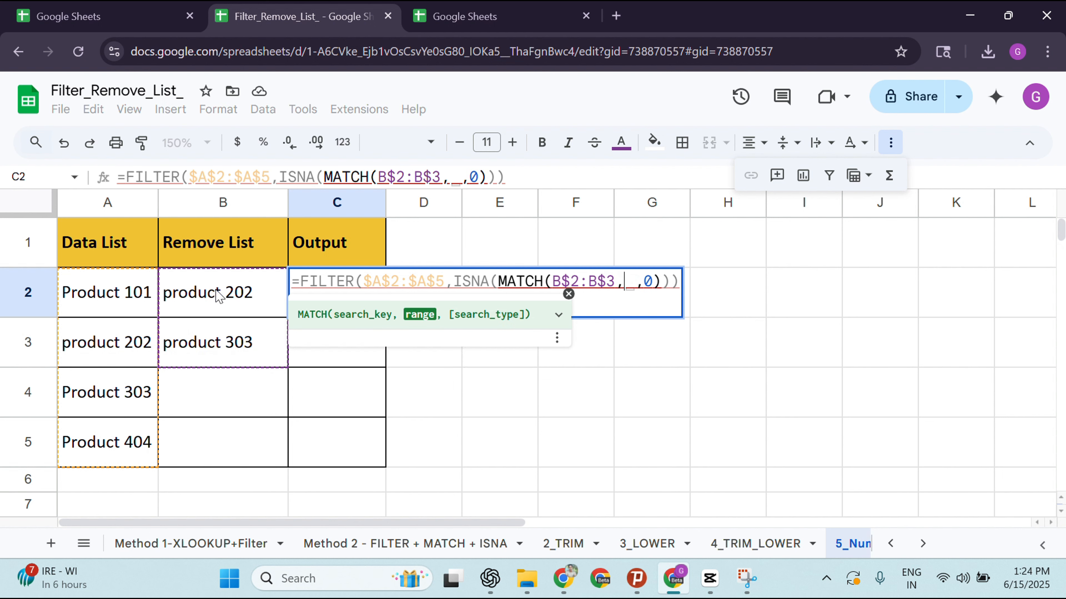
{"action": "left_click_drag", "start_coordinate": [618, 283], "coordinate": [552, 282]}
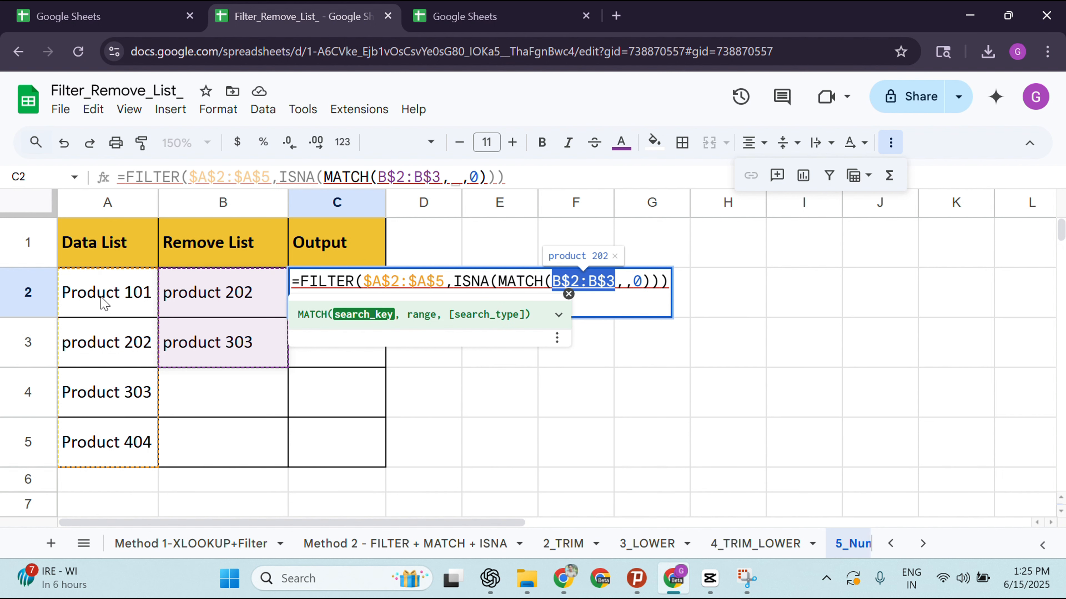
{"action": "left_click_drag", "start_coordinate": [99, 299], "coordinate": [95, 386]}
{"action": "left_click", "coordinate": [347, 286]}
Replace B$2:B$3 in the C2 formula's MATCH with the search key $A$2:$A$5.
{"action": "double_click", "coordinate": [346, 287]}
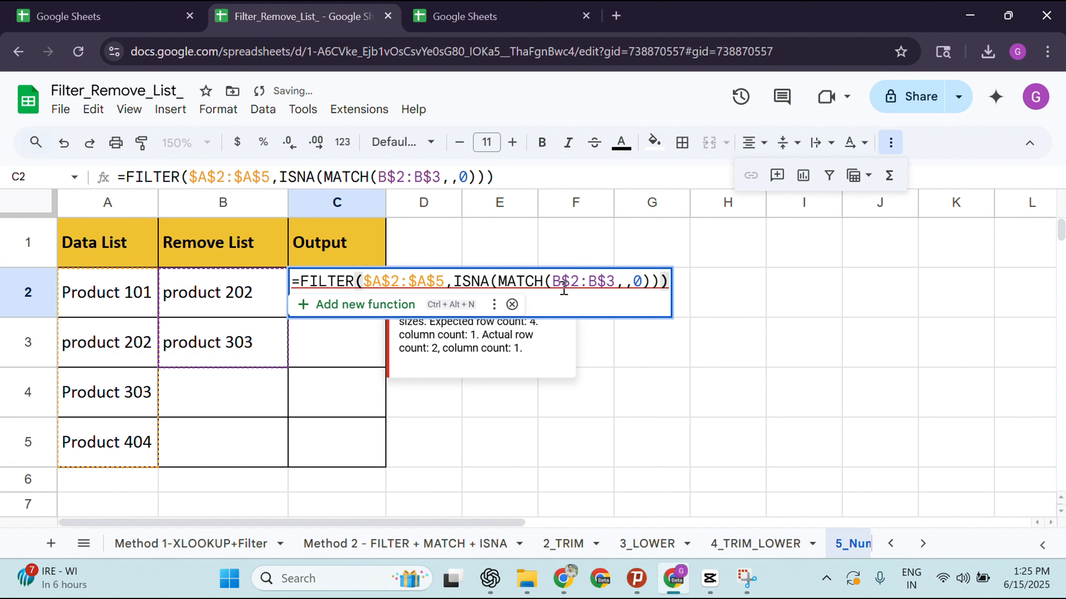
{"action": "left_click_drag", "start_coordinate": [615, 282], "coordinate": [549, 284]}
{"action": "type", "text": "$A$2:$A$5,"}
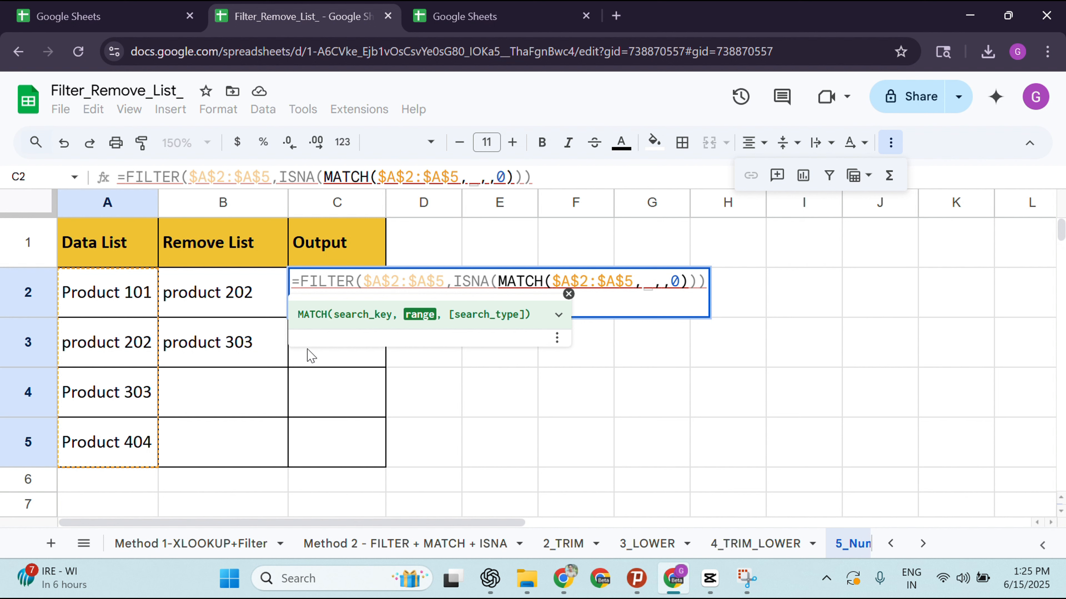
Set the MATCH range to $B$2:$B$3, remove the surplus comma before the 0, and enter the formula.
{"action": "left_click_drag", "start_coordinate": [240, 300], "coordinate": [230, 359]}
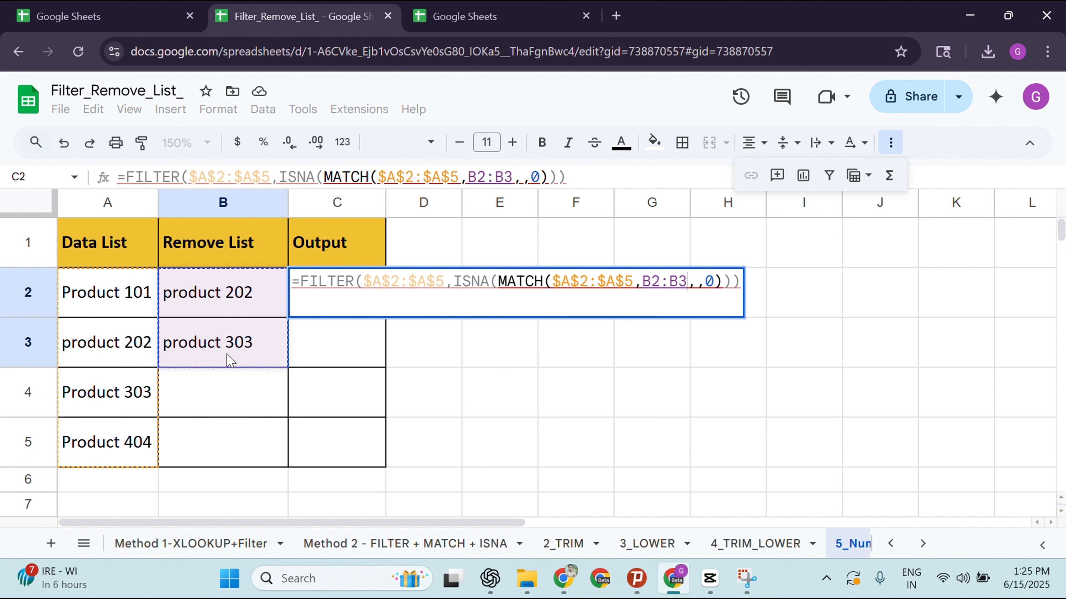
{"action": "key", "text": "F4"}
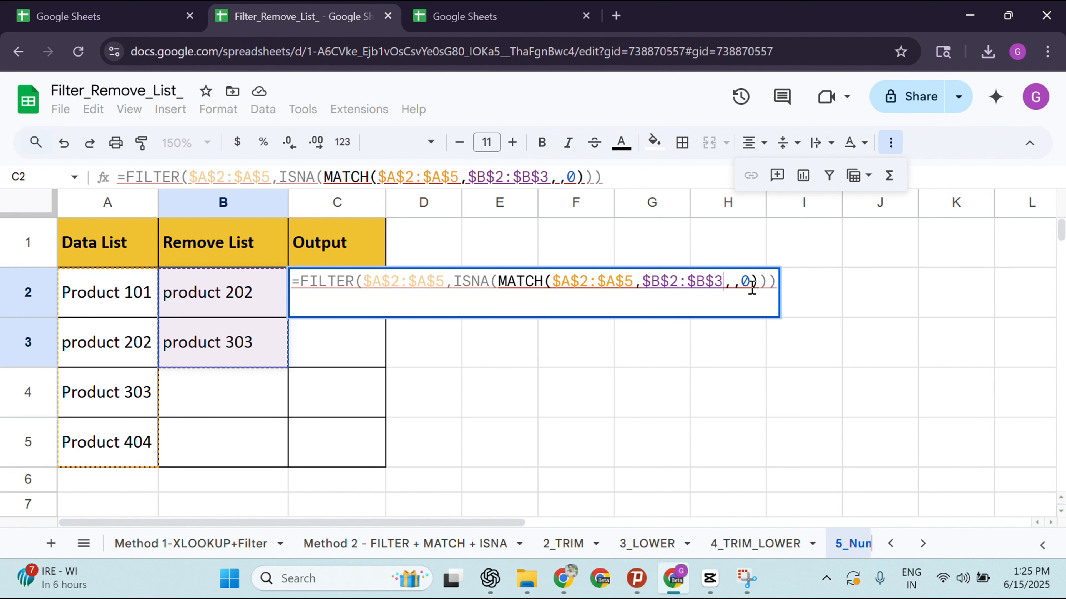
{"action": "left_click", "coordinate": [731, 282]}
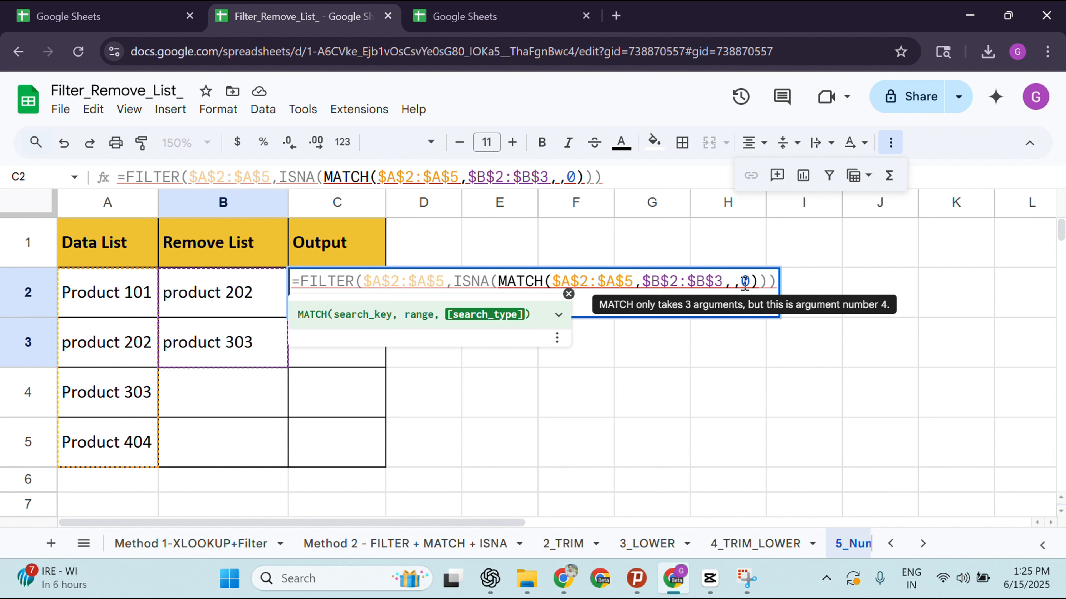
{"action": "key", "text": "BackSpace"}
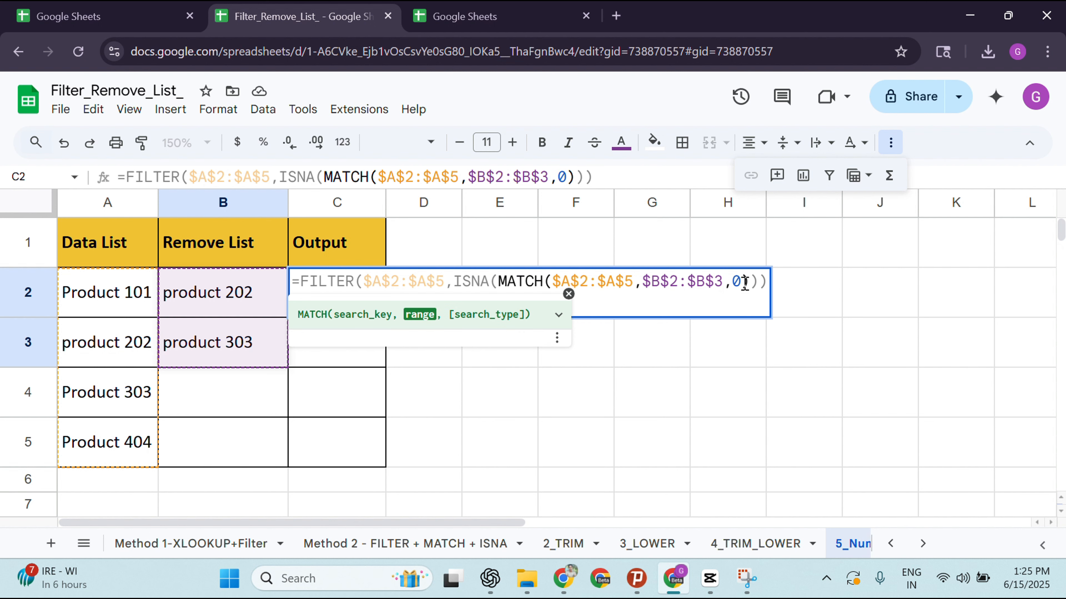
{"action": "key", "text": "Return"}
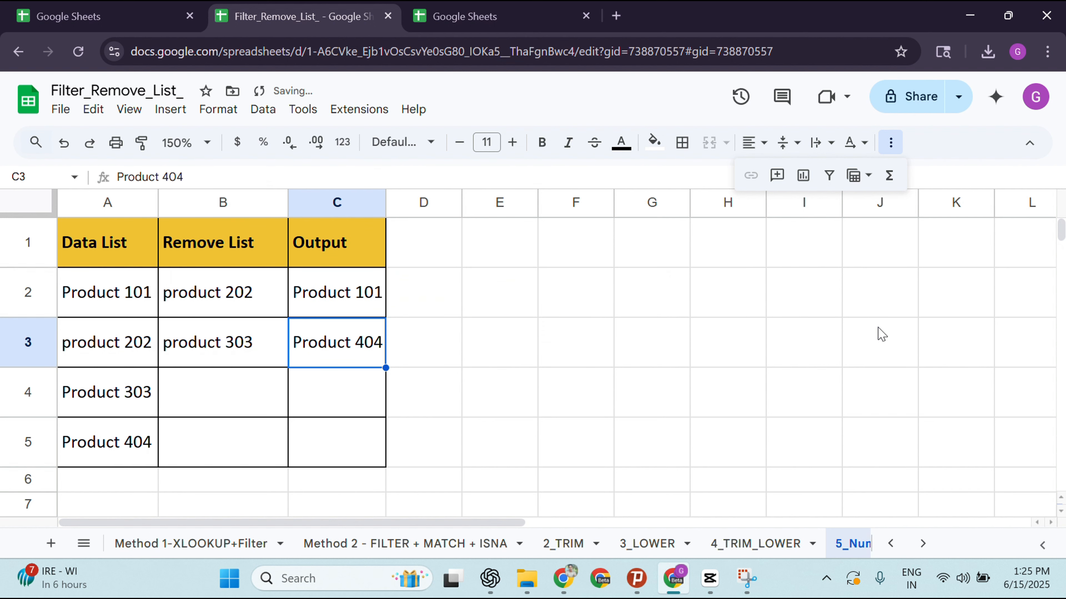
Compare the Remove List products in B2:B3 with the Data List entries and the Output on 5_Numbers.
{"action": "left_click", "coordinate": [254, 308]}
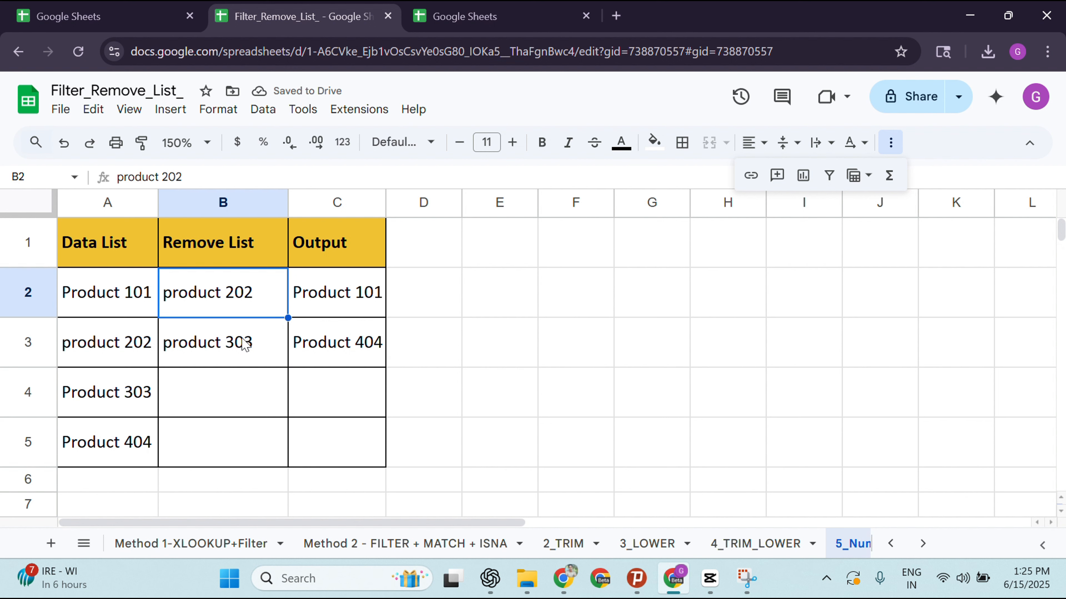
{"action": "left_click", "coordinate": [235, 351]}
{"action": "left_click", "coordinate": [142, 355]}
{"action": "left_click", "coordinate": [124, 386]}
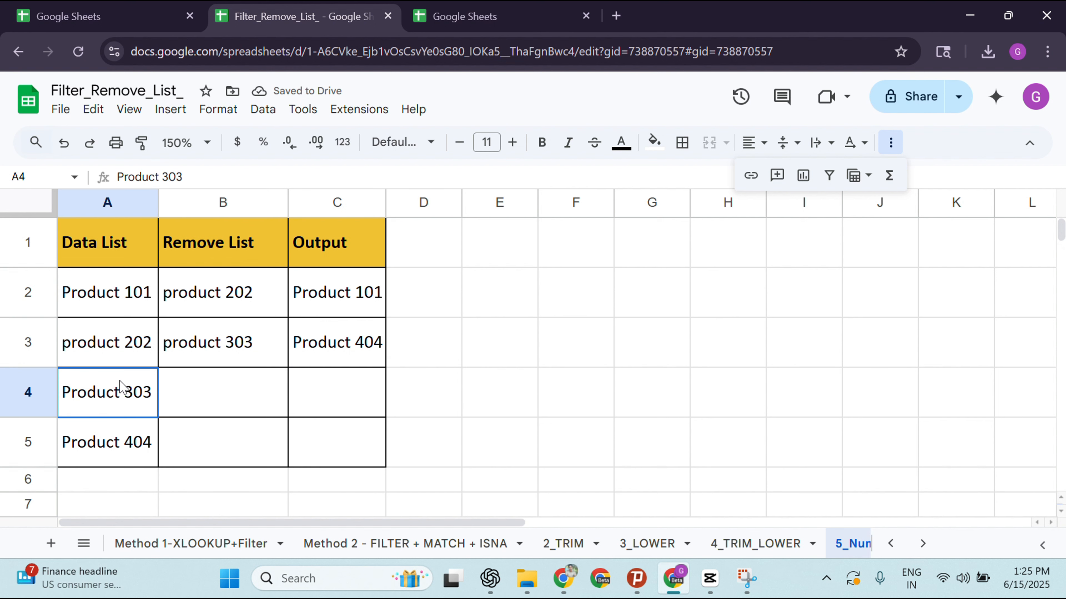
{"action": "left_click", "coordinate": [123, 352]}
{"action": "left_click", "coordinate": [131, 298]}
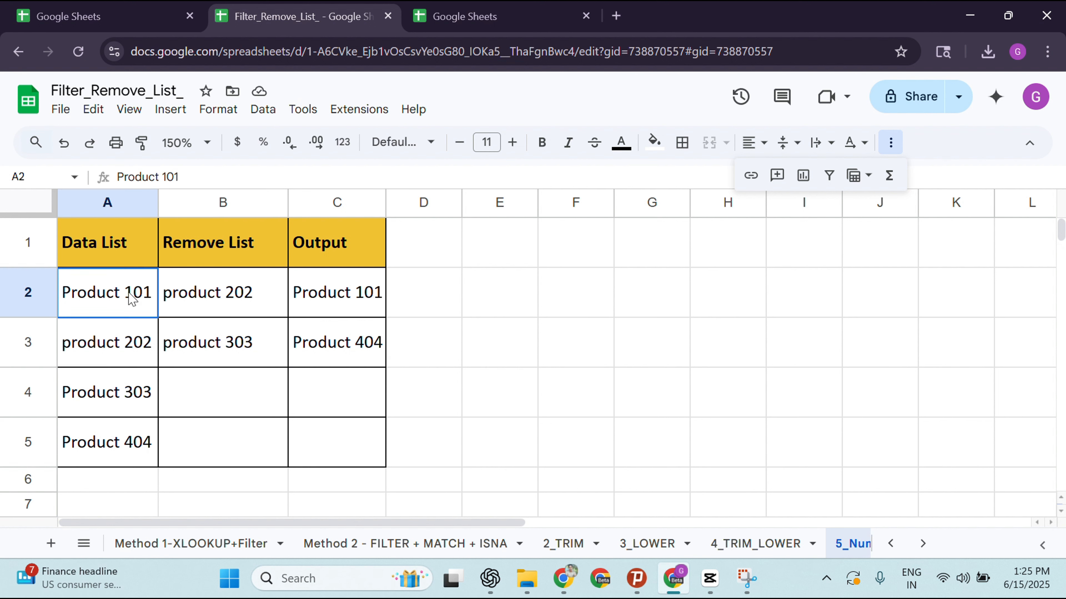
{"action": "left_click", "coordinate": [137, 443]}
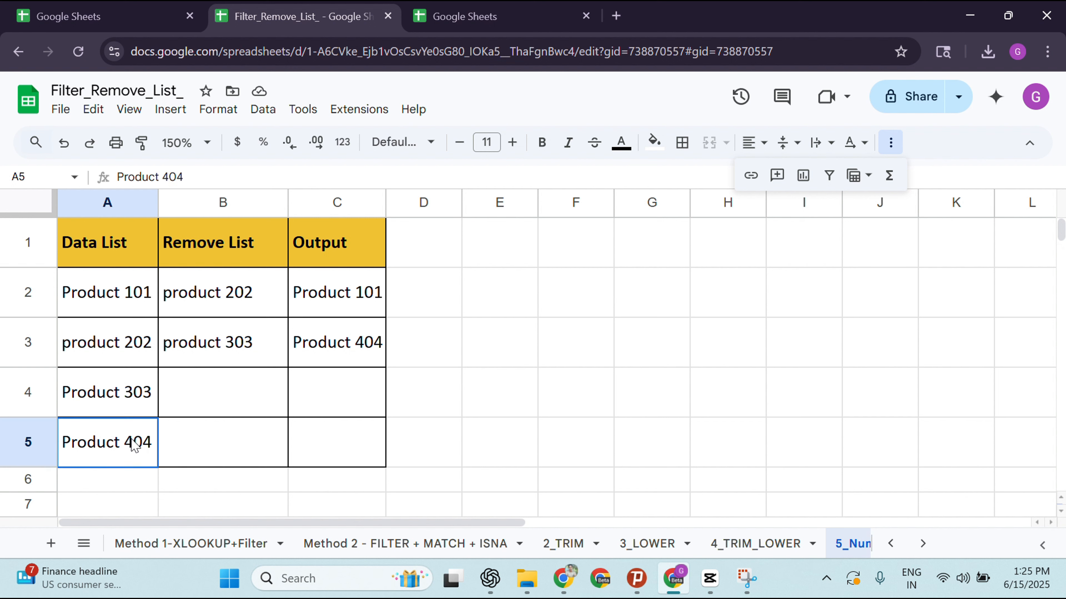
Open the 6_Space_Number sheet and start a FILTER formula in C2 with the absolute range $A$2:$A$5.
{"action": "left_click", "coordinate": [915, 543]}
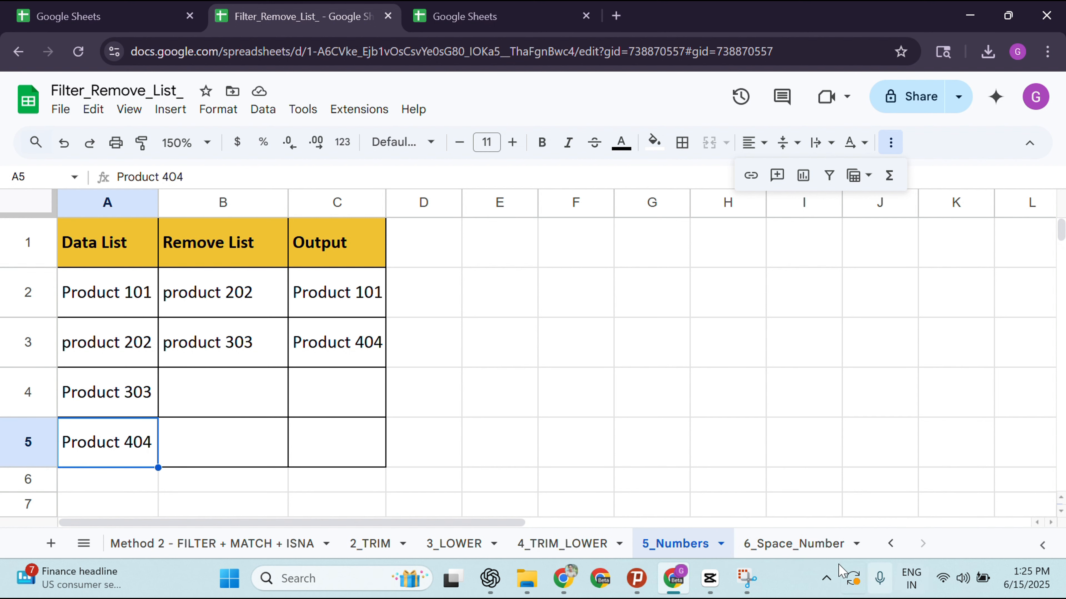
{"action": "left_click", "coordinate": [771, 544]}
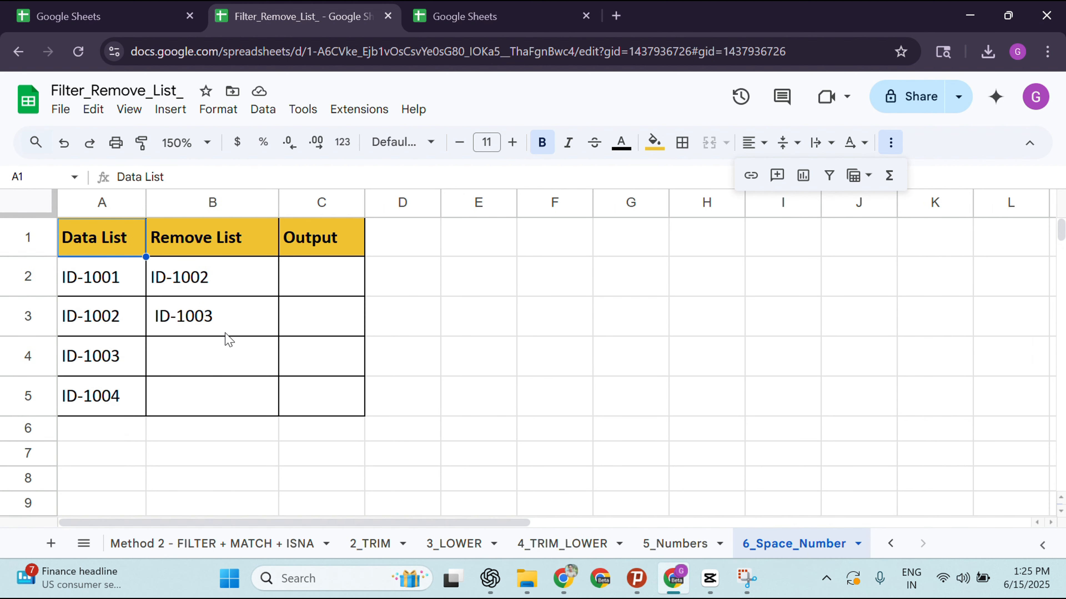
{"action": "left_click", "coordinate": [322, 277]}
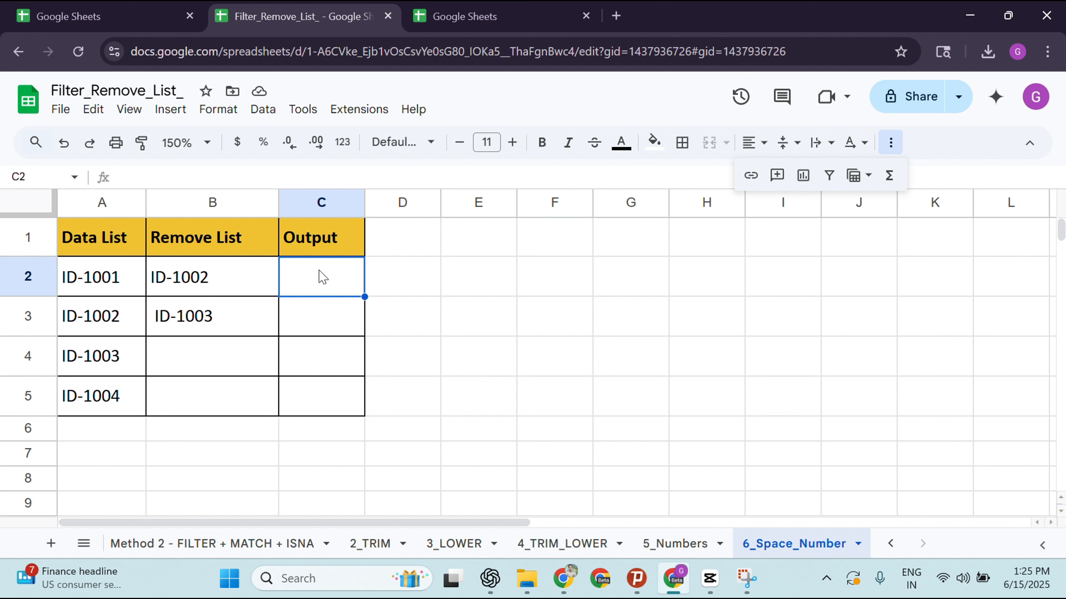
{"action": "type", "text": "=filter"}
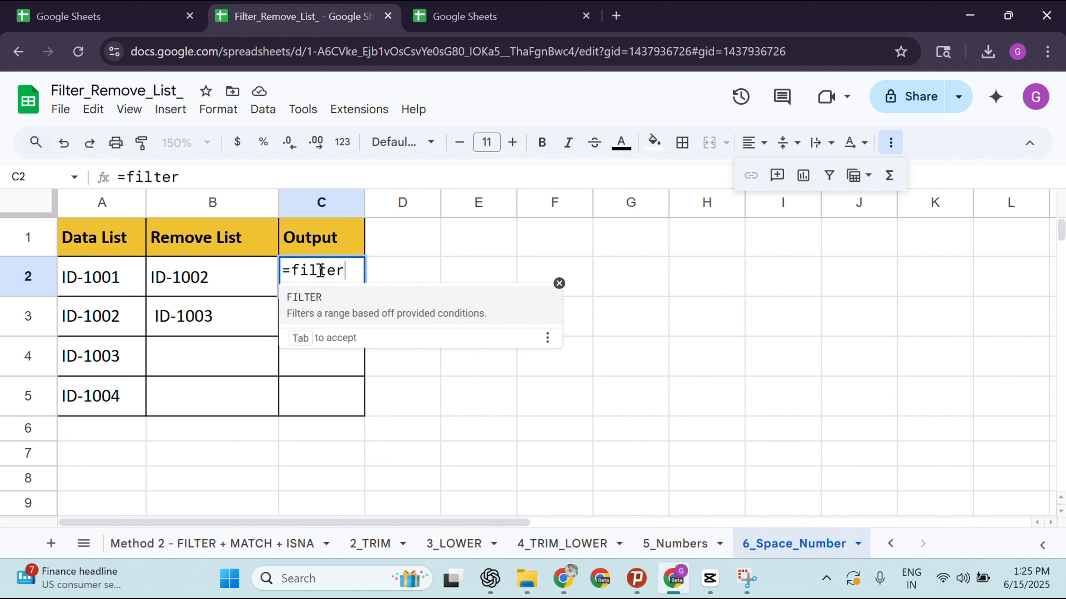
{"action": "left_click", "coordinate": [309, 300]}
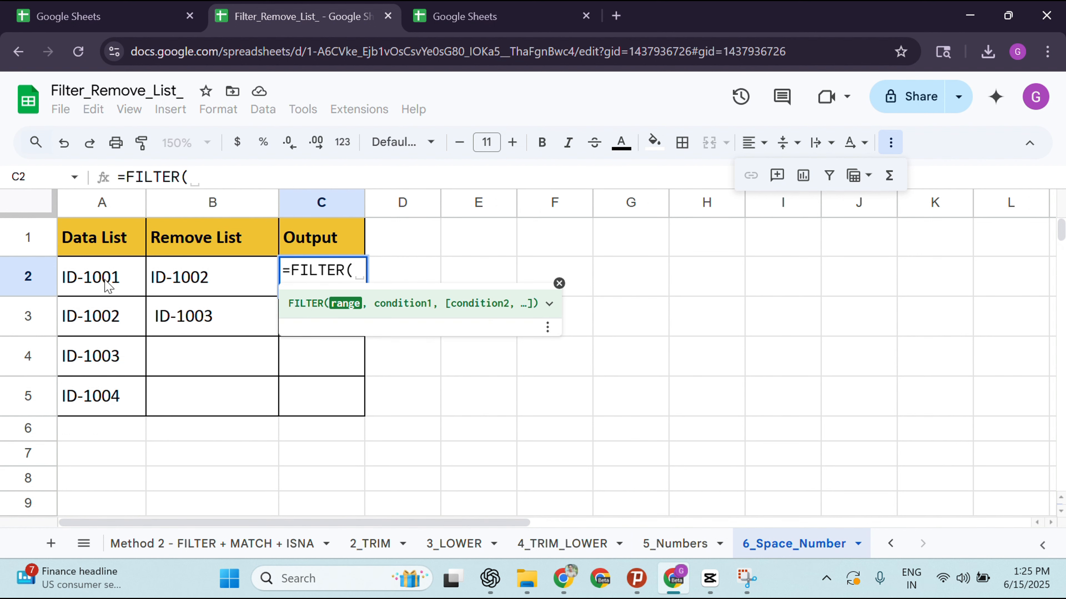
{"action": "left_click_drag", "start_coordinate": [108, 286], "coordinate": [107, 395]}
{"action": "key", "text": "F4"}
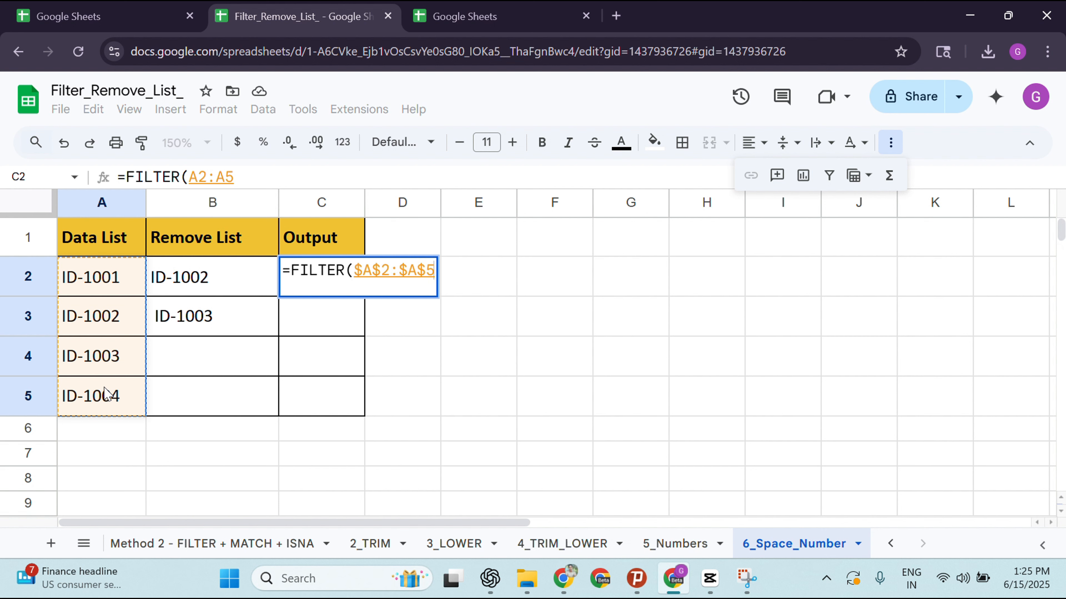
Add ISNA with a nested MATCH as the FILTER condition in C2 of 6_Space_Number.
{"action": "type", "text": ","}
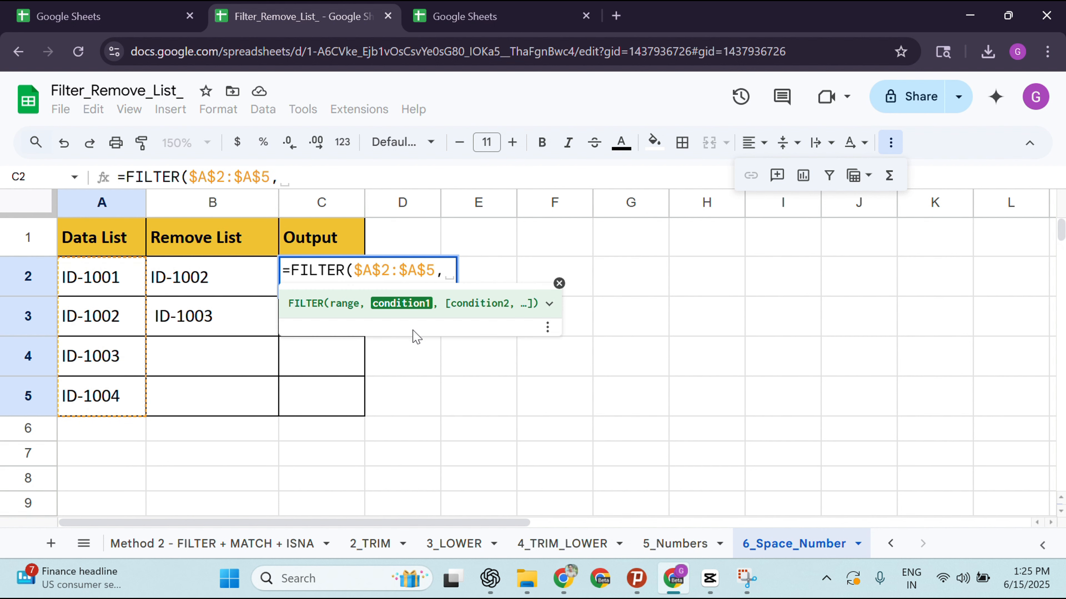
{"action": "type", "text": "isna"}
{"action": "left_click", "coordinate": [388, 315]}
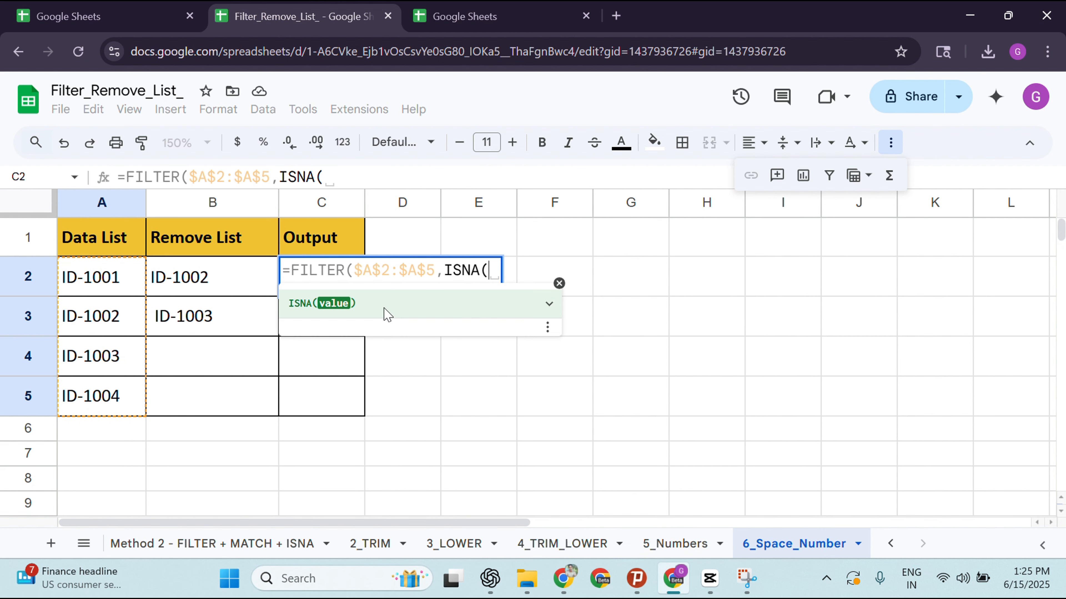
{"action": "type", "text": "match"}
{"action": "left_click", "coordinate": [388, 307]}
Set the MATCH search key to the Data List range A$2:A$5 in the C2 formula.
{"action": "left_click_drag", "start_coordinate": [102, 278], "coordinate": [103, 394]}
{"action": "key", "text": "F4"}
{"action": "left_click_drag", "start_coordinate": [226, 280], "coordinate": [228, 322]}
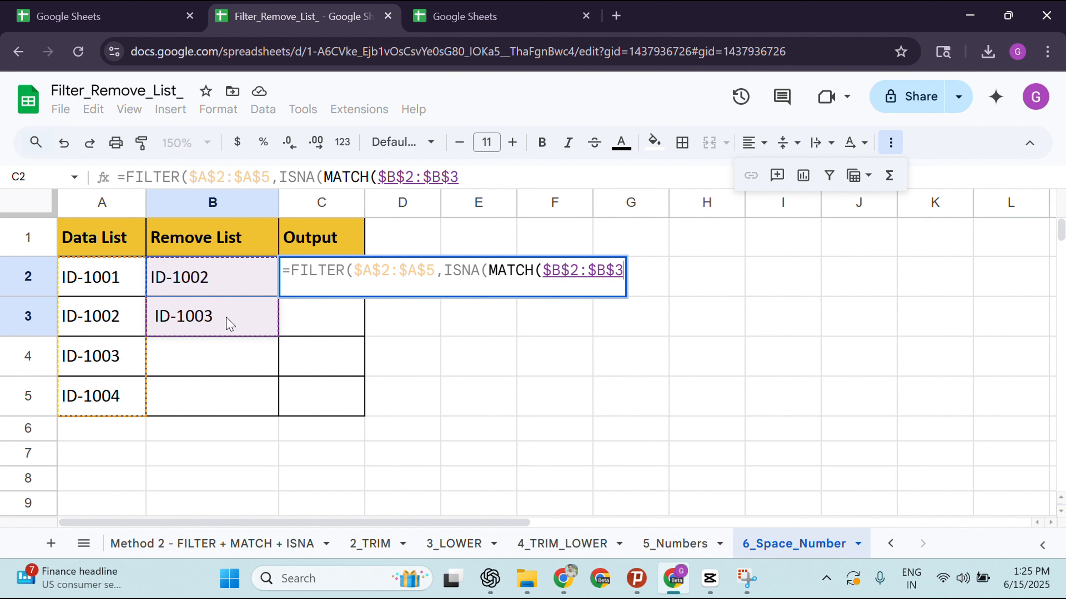
{"action": "left_click_drag", "start_coordinate": [97, 277], "coordinate": [102, 398]}
{"action": "type", "text": ","}
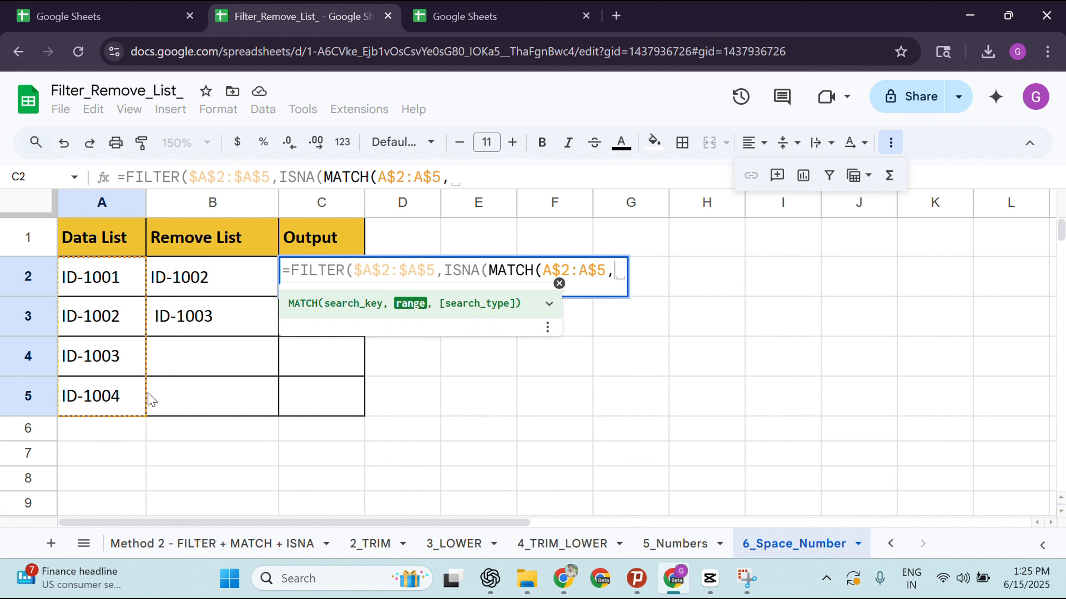
Complete MATCH with the absolute range $B$2:$B$3 and search type 0, and enter the formula.
{"action": "left_click_drag", "start_coordinate": [211, 280], "coordinate": [221, 327]}
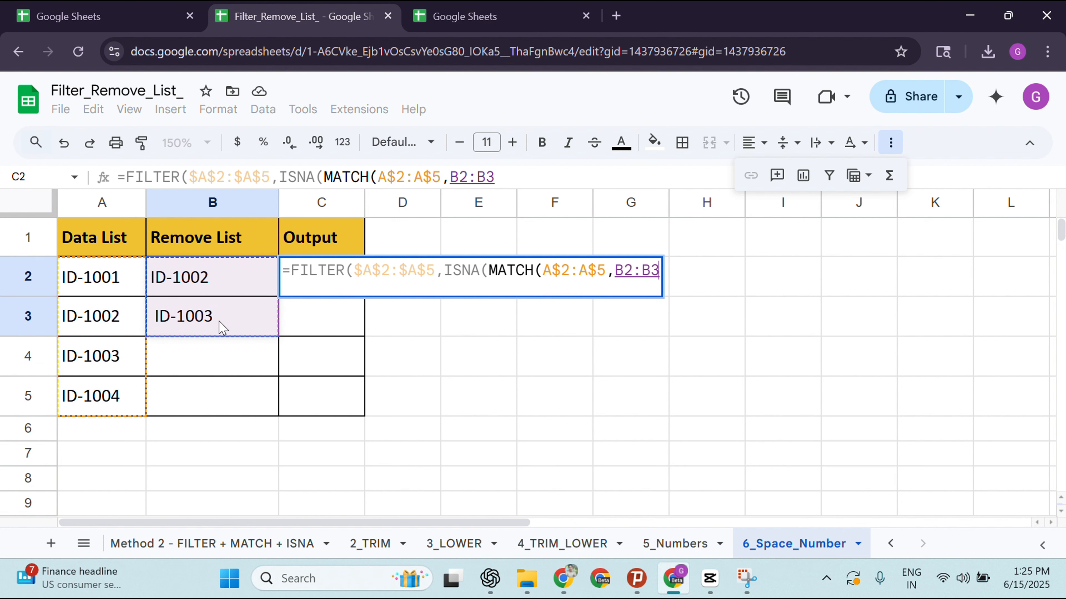
{"action": "key", "text": "F4"}
{"action": "type", "text": ","}
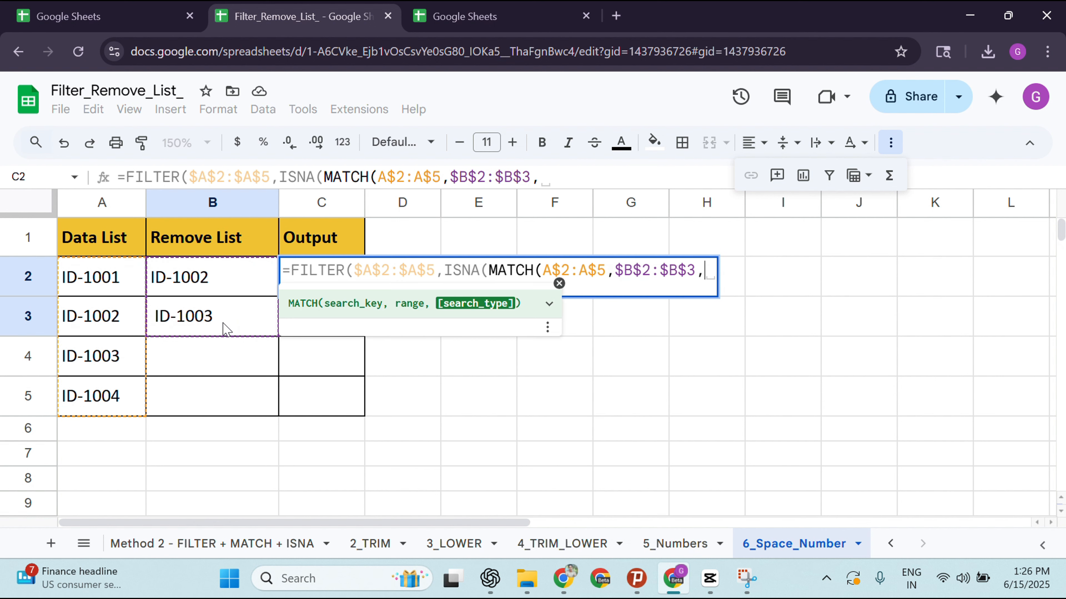
{"action": "type", "text": "0"}
{"action": "key", "text": "Return"}
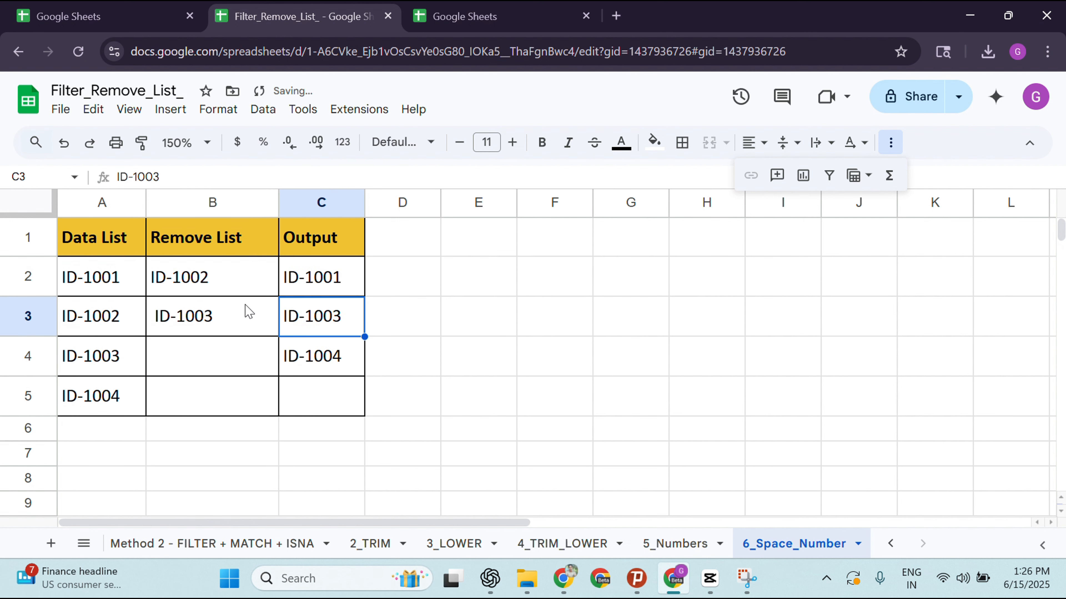
Compare the Remove List IDs in B2:B3 and the Data List in A2:A5 with the Output in C2:C4.
{"action": "left_click_drag", "start_coordinate": [210, 278], "coordinate": [214, 321]}
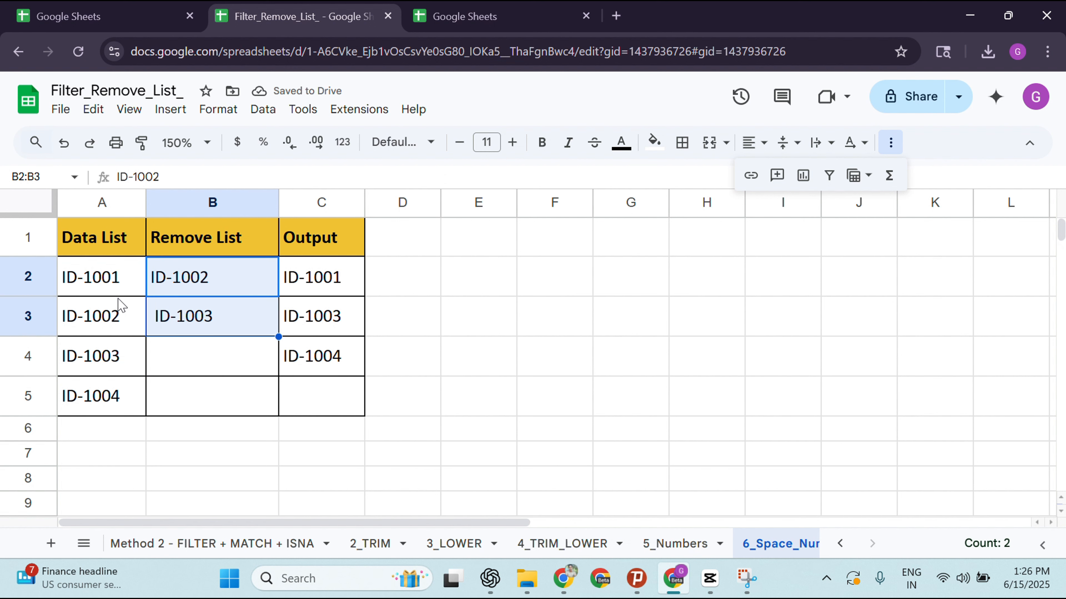
{"action": "left_click_drag", "start_coordinate": [98, 279], "coordinate": [92, 396]}
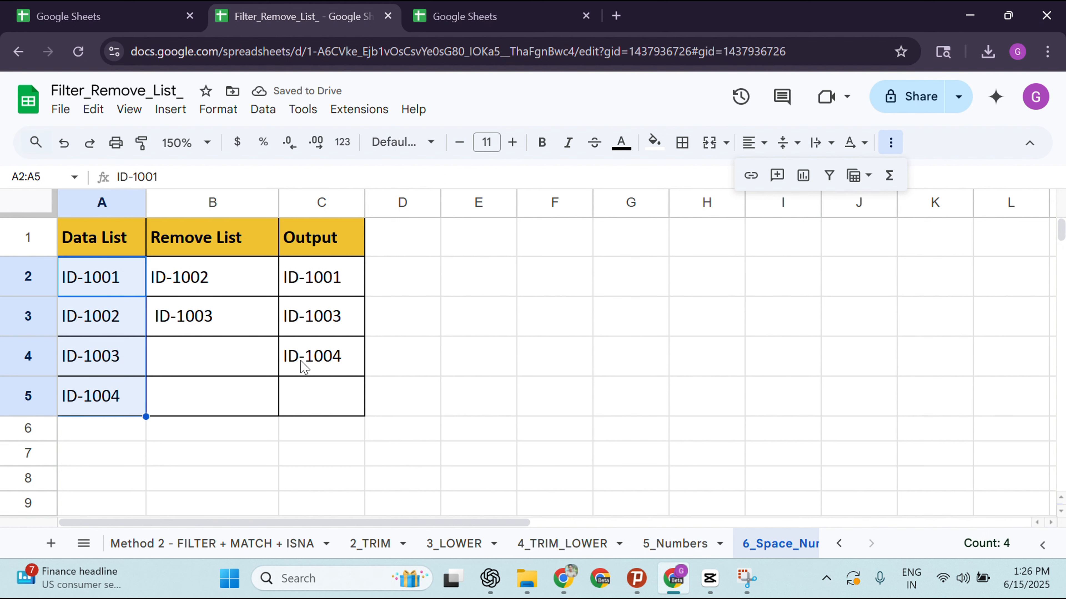
{"action": "left_click", "coordinate": [311, 357]}
{"action": "left_click_drag", "start_coordinate": [310, 357], "coordinate": [309, 276]}
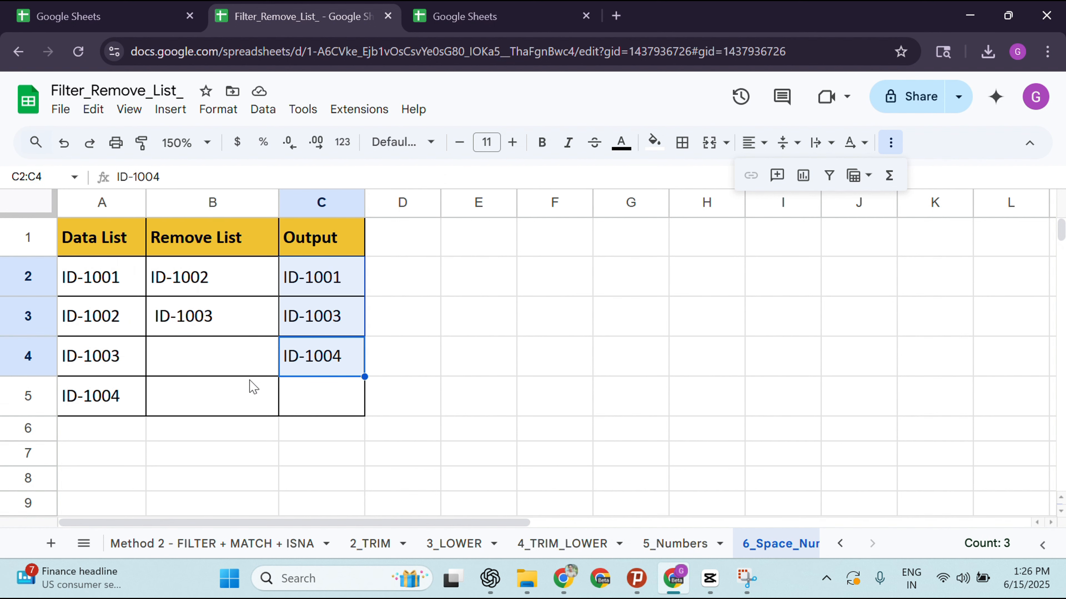
{"action": "double_click", "coordinate": [328, 314]}
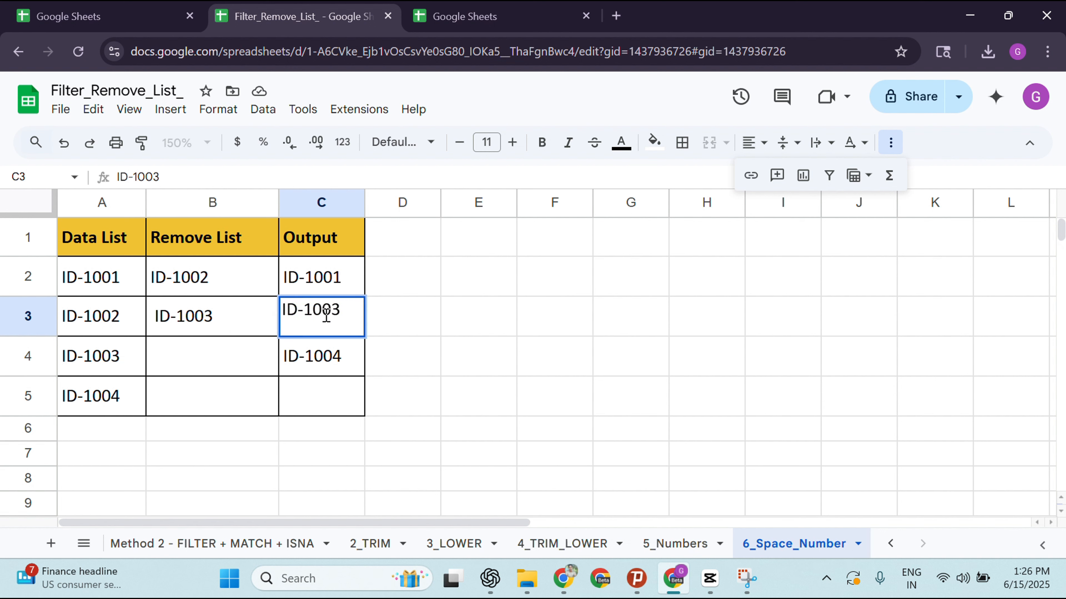
Inspect the Remove List entry in B3 for extra spaces before the ID.
{"action": "left_click", "coordinate": [221, 319]}
{"action": "double_click", "coordinate": [219, 319]}
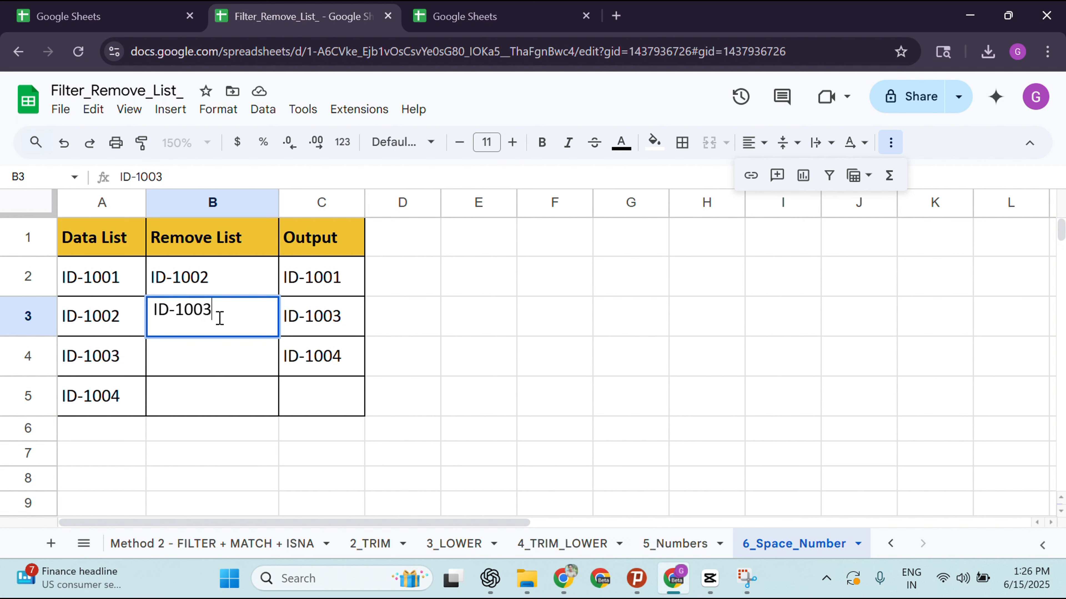
{"action": "left_click", "coordinate": [173, 311]}
{"action": "left_click", "coordinate": [156, 310]}
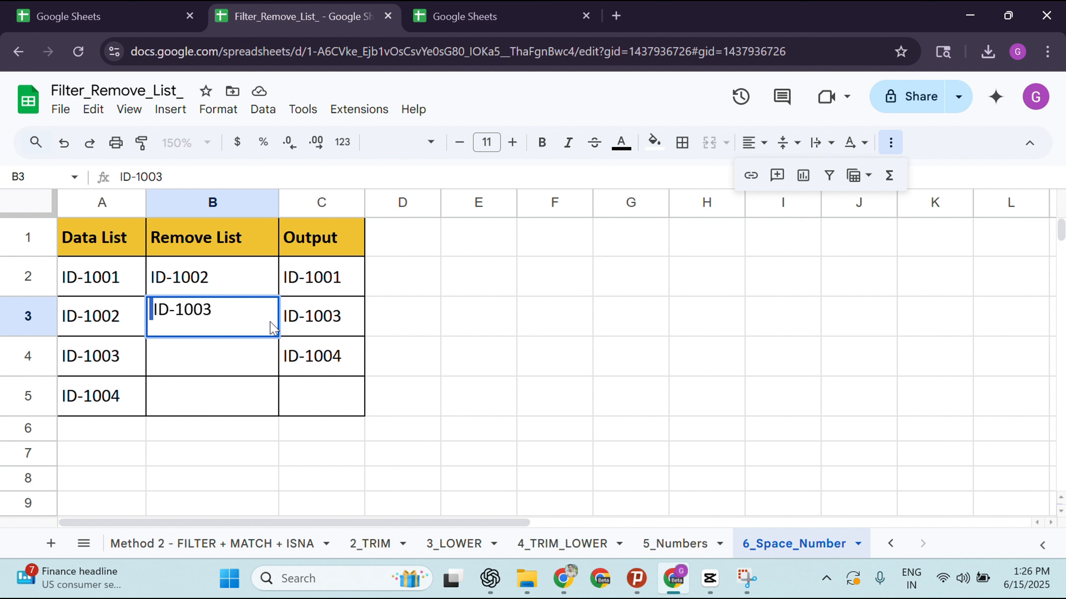
{"action": "left_click", "coordinate": [175, 313]}
{"action": "left_click_drag", "start_coordinate": [154, 311], "coordinate": [149, 319]}
{"action": "left_click", "coordinate": [319, 326]}
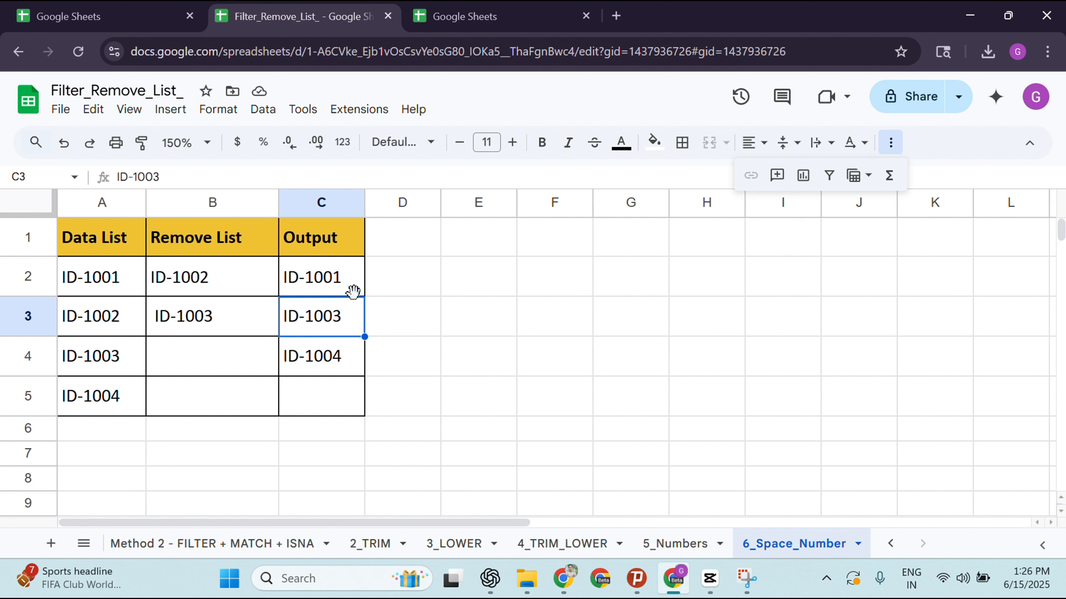
Wrap the MATCH search key A$2:A$5 in TRIM in the C2 formula.
{"action": "double_click", "coordinate": [333, 278]}
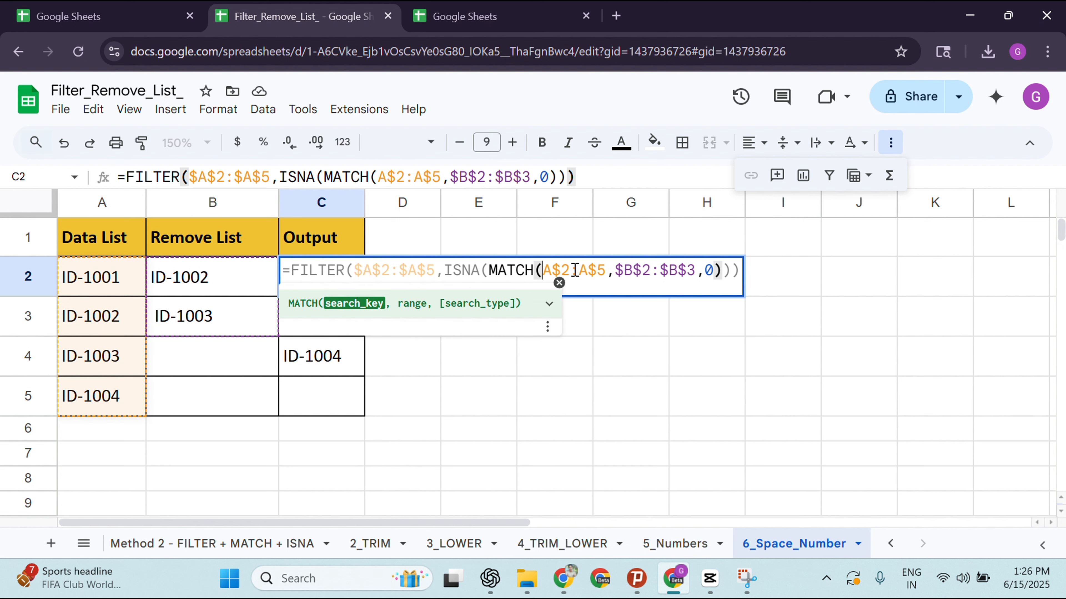
{"action": "type", "text": "trim"}
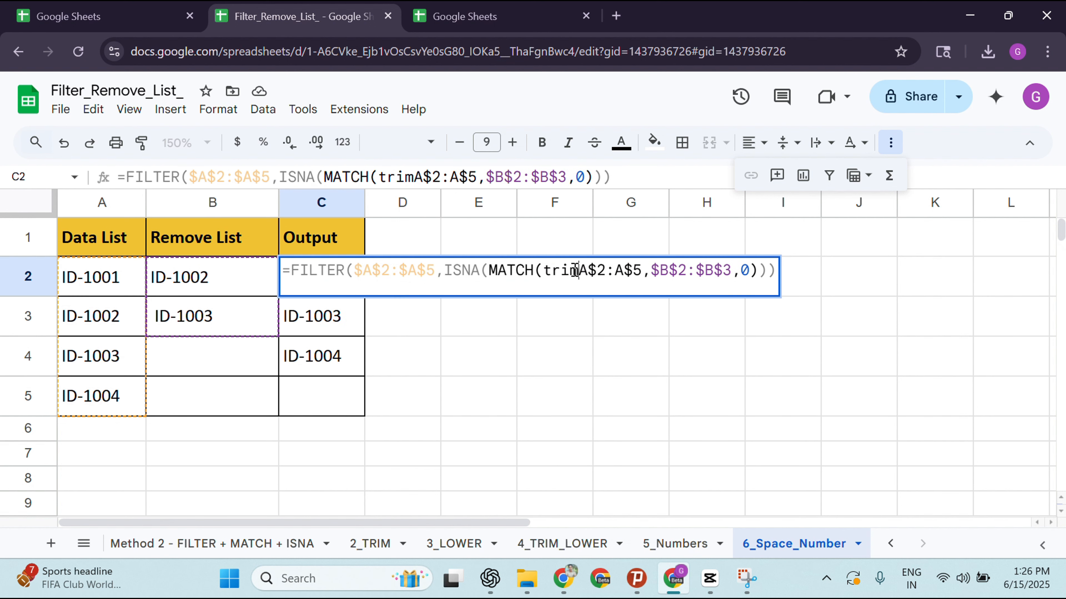
{"action": "type", "text": "("}
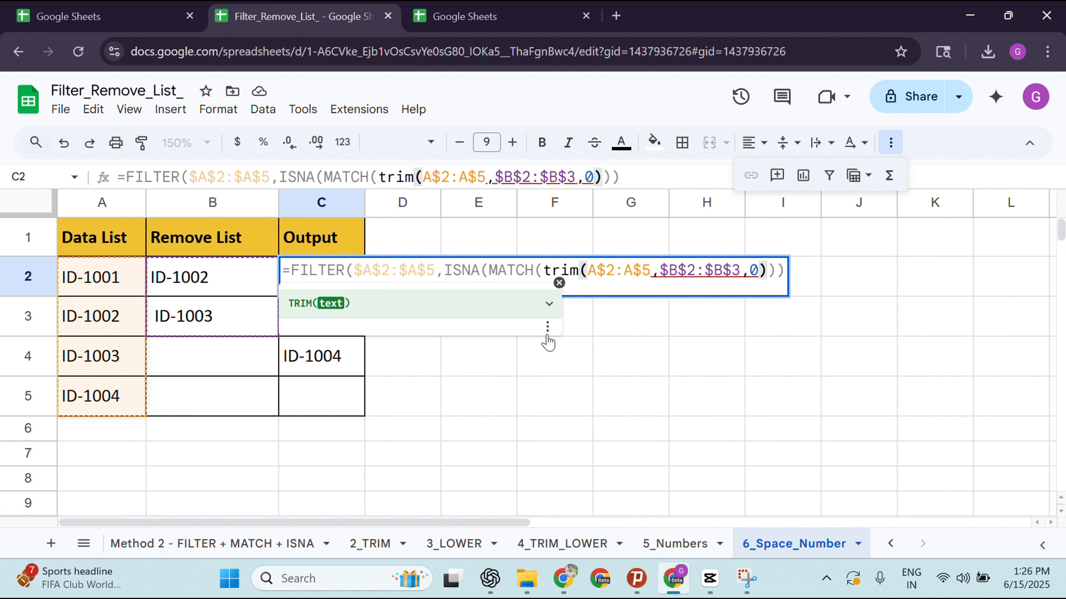
{"action": "left_click", "coordinate": [653, 270]}
{"action": "type", "text": ")"}
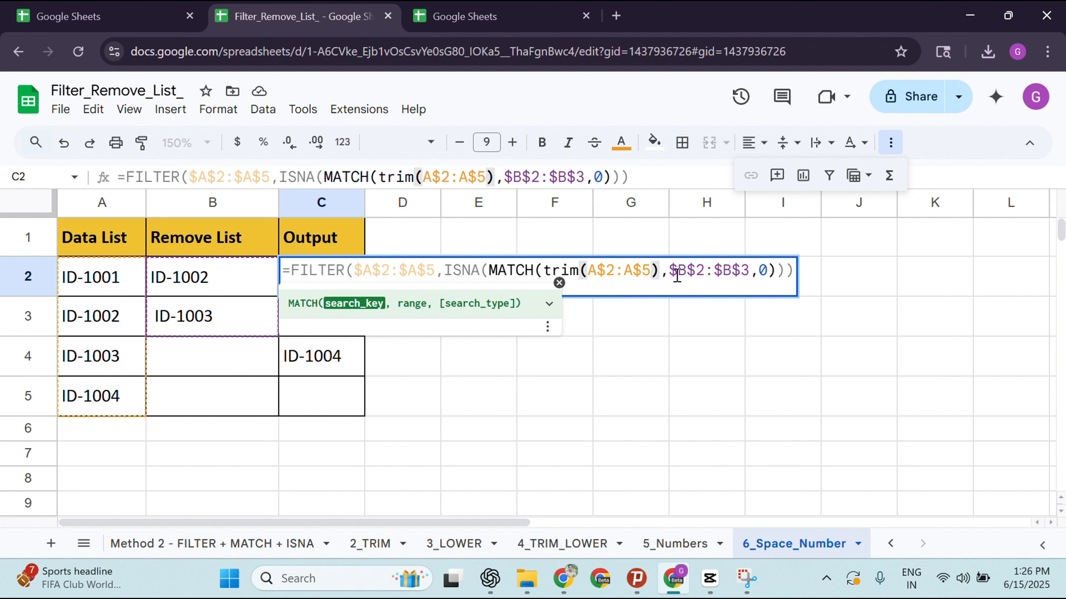
Wrap the MATCH range $B$2:$B$3 in TRIM and enter the updated formula in C2.
{"action": "left_click", "coordinate": [671, 273]}
{"action": "type", "text": "trim"}
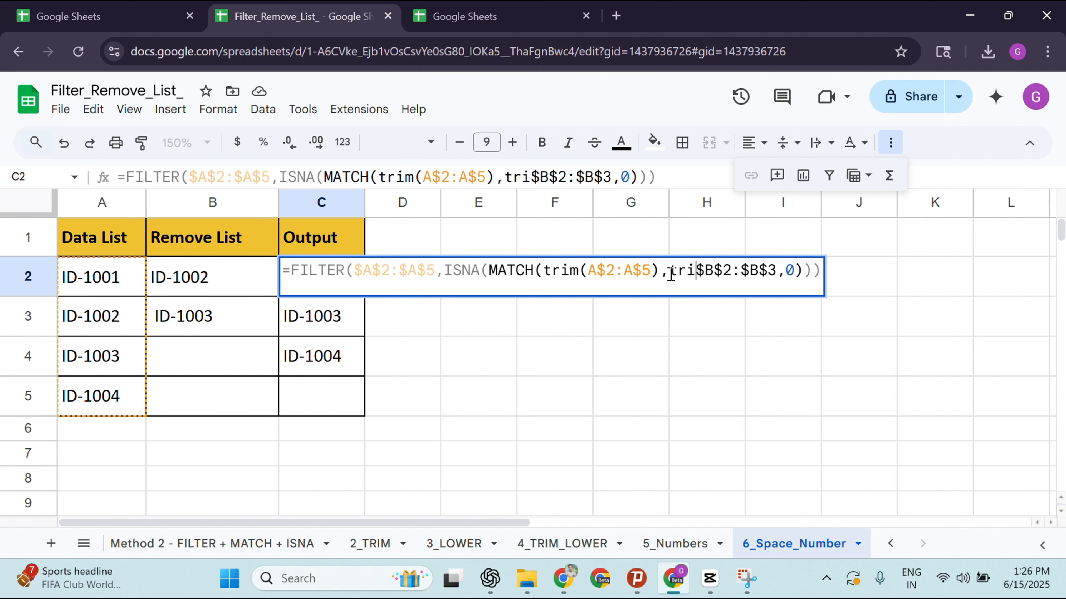
{"action": "type", "text": "("}
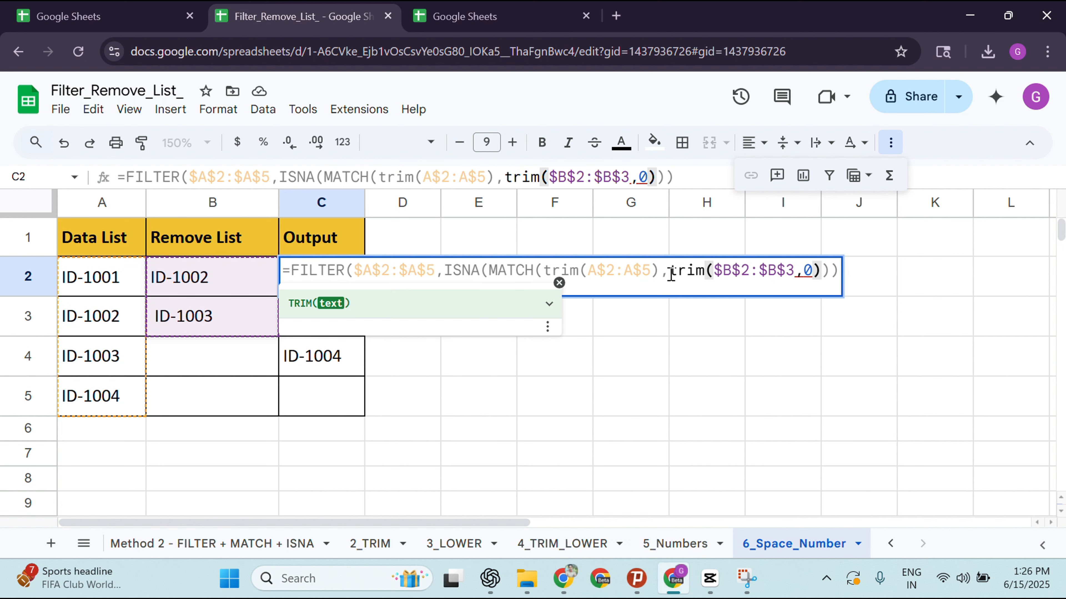
{"action": "left_click", "coordinate": [792, 271]}
{"action": "mouse_move", "coordinate": [810, 273]}
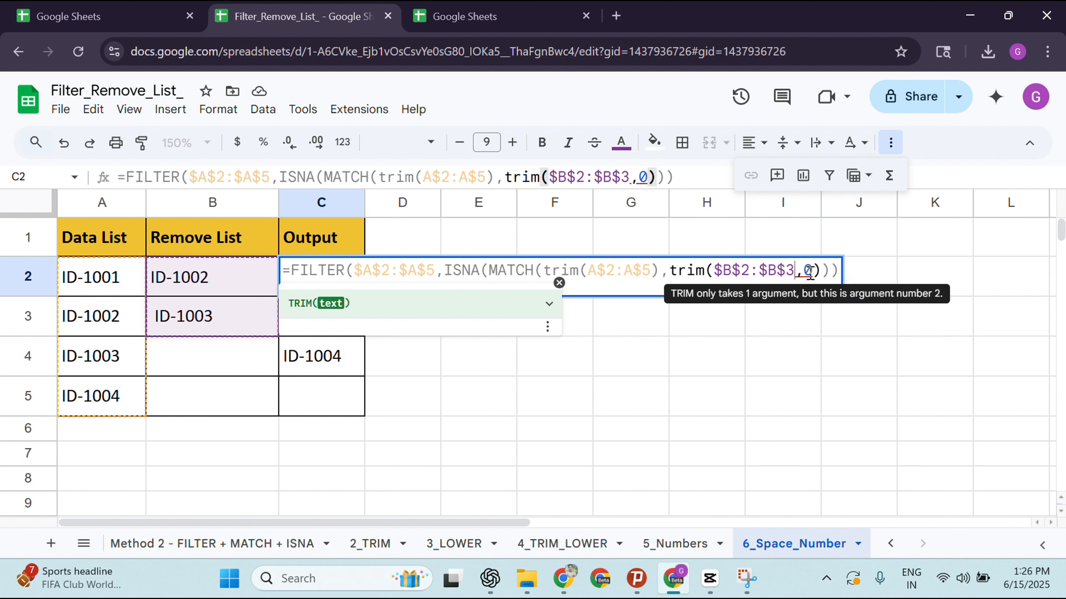
{"action": "type", "text": ")"}
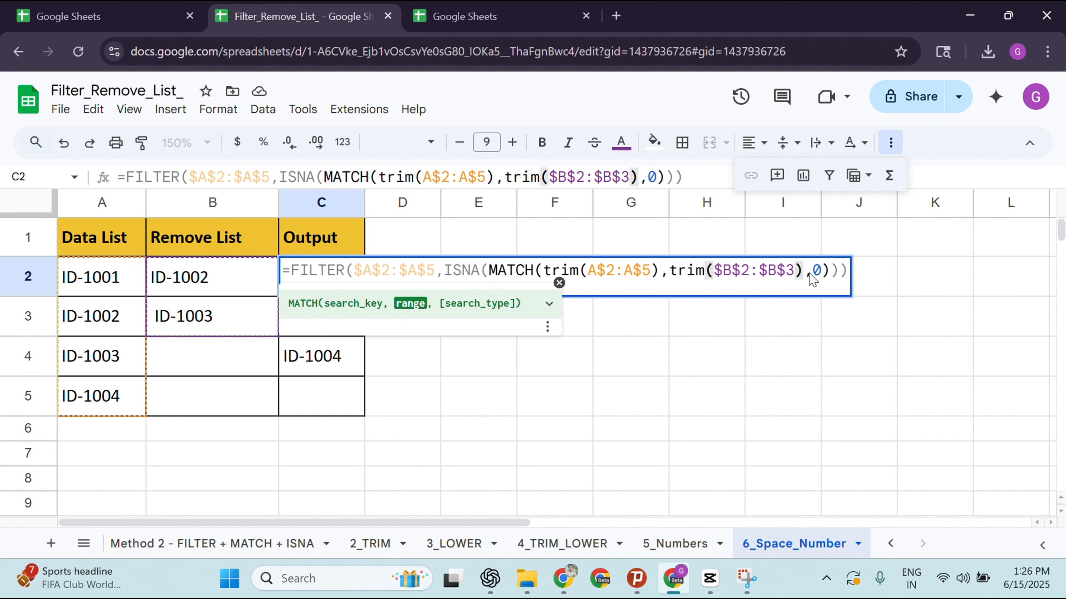
{"action": "key", "text": "Return"}
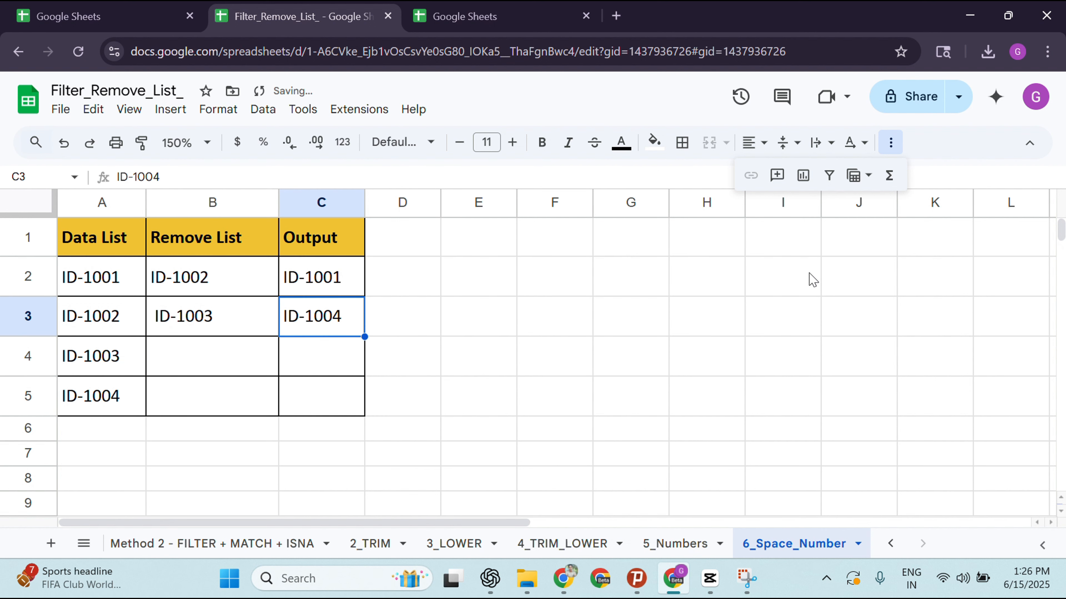
Check B3 against the Output in C2:C3, and review the 2_TRIM and Method 2 - FILTER + MATCH + ISNA sheets.
{"action": "left_click", "coordinate": [202, 330]}
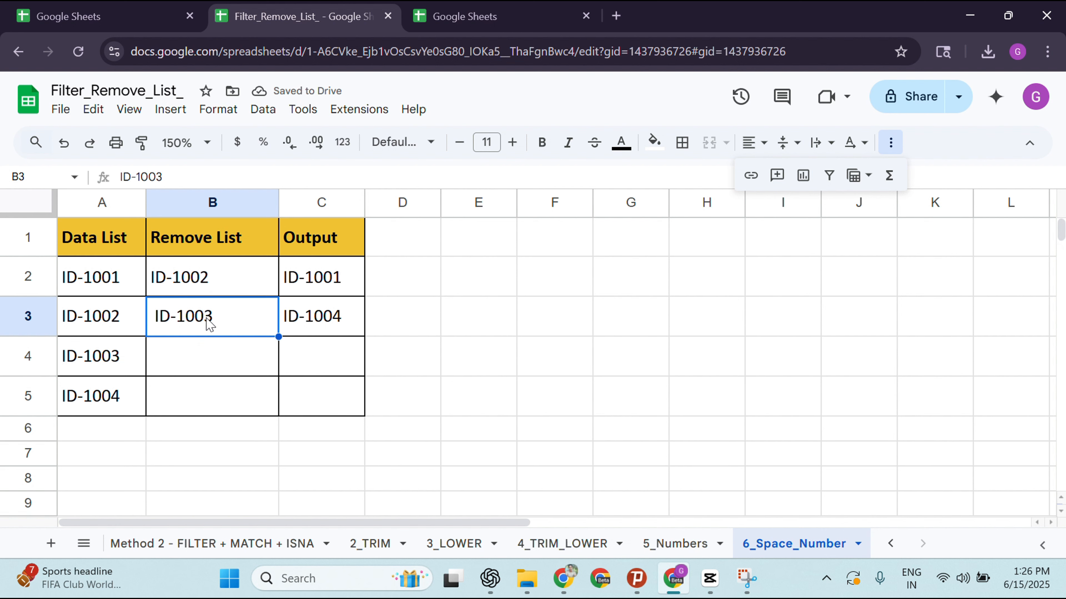
{"action": "left_click_drag", "start_coordinate": [326, 292], "coordinate": [323, 336]}
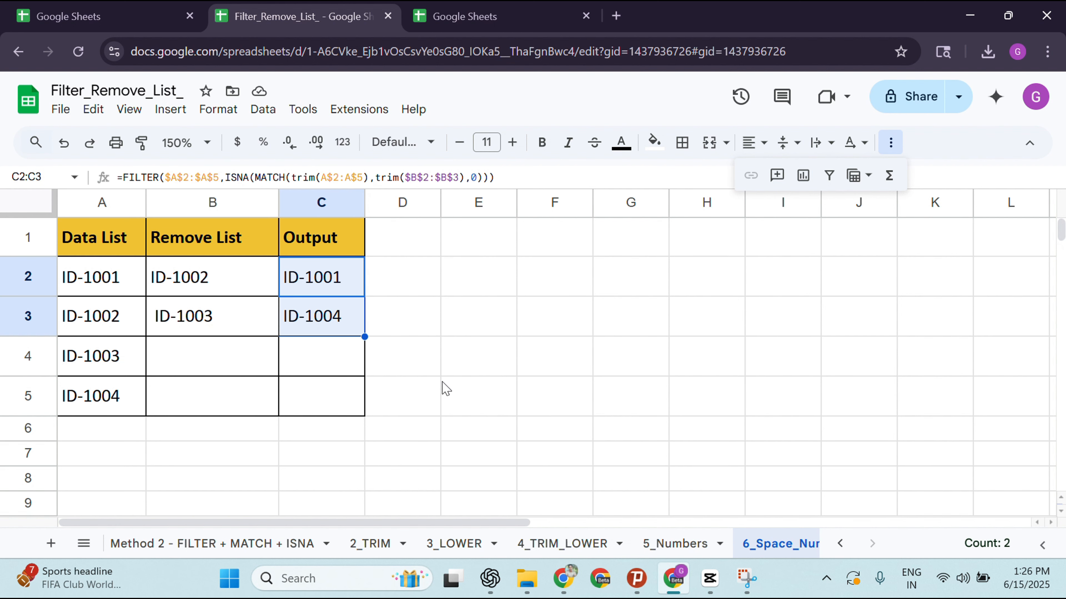
{"action": "left_click_drag", "start_coordinate": [319, 522], "coordinate": [277, 552]}
{"action": "left_click", "coordinate": [372, 546]}
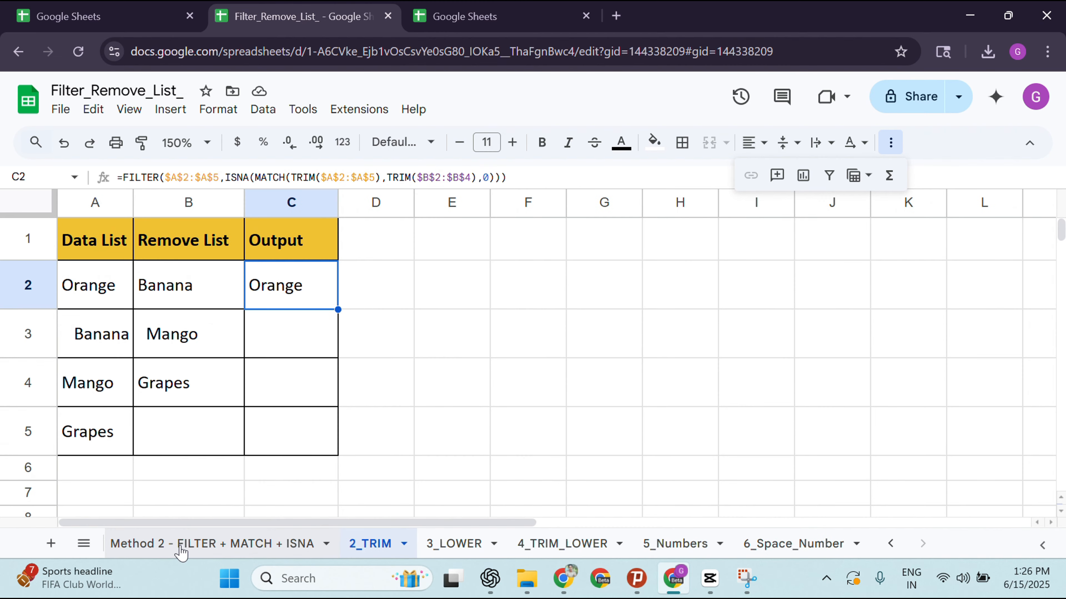
{"action": "left_click", "coordinate": [185, 548]}
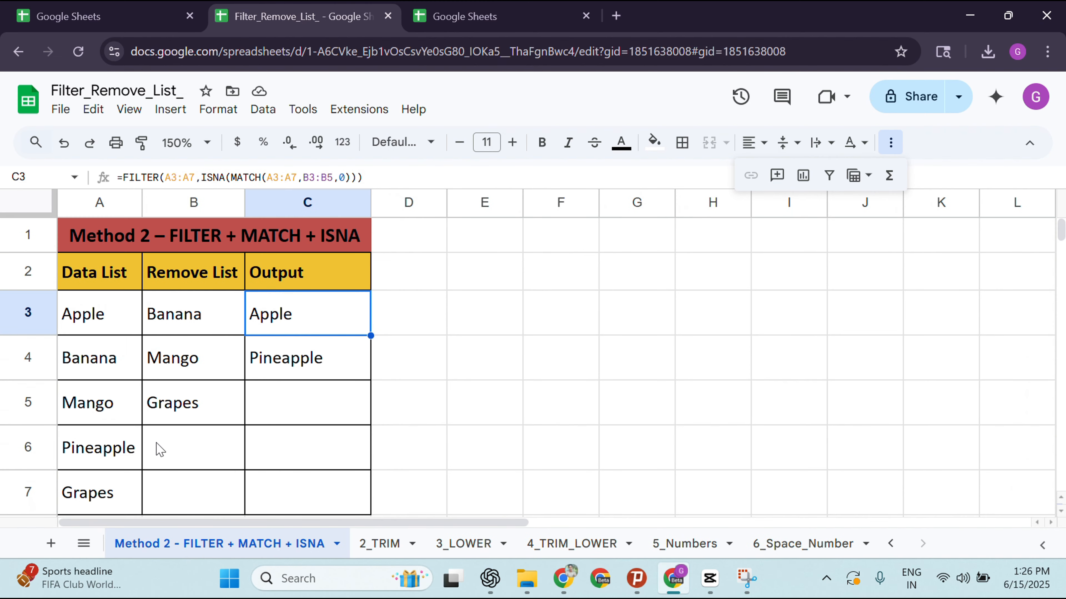